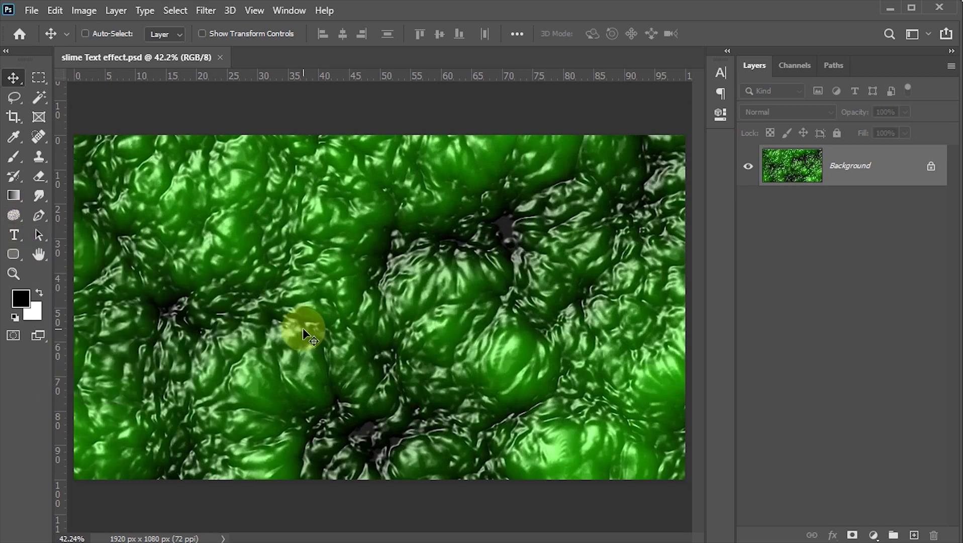
# Step: Choose the Shlop Regular font for the Type tool
pyautogui.press('t')
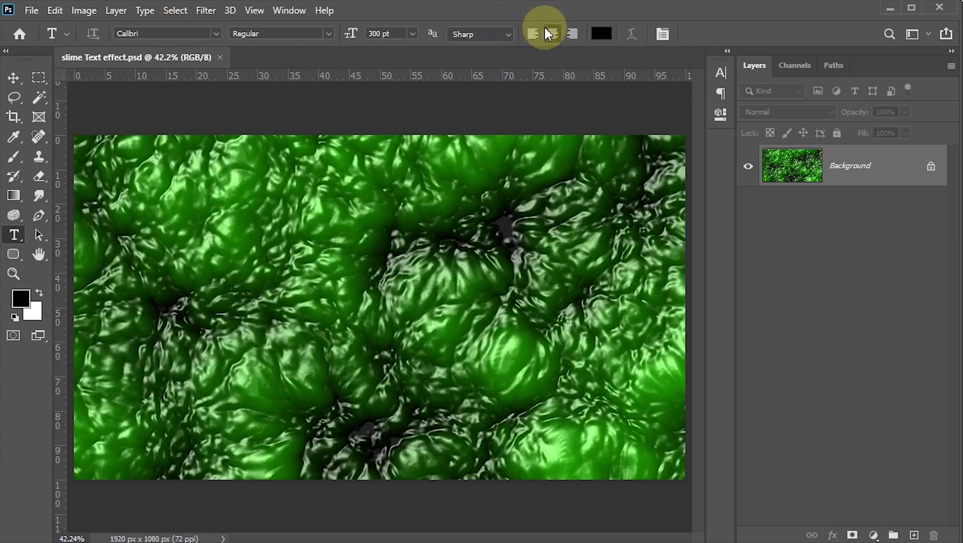
pyautogui.click(218, 34)
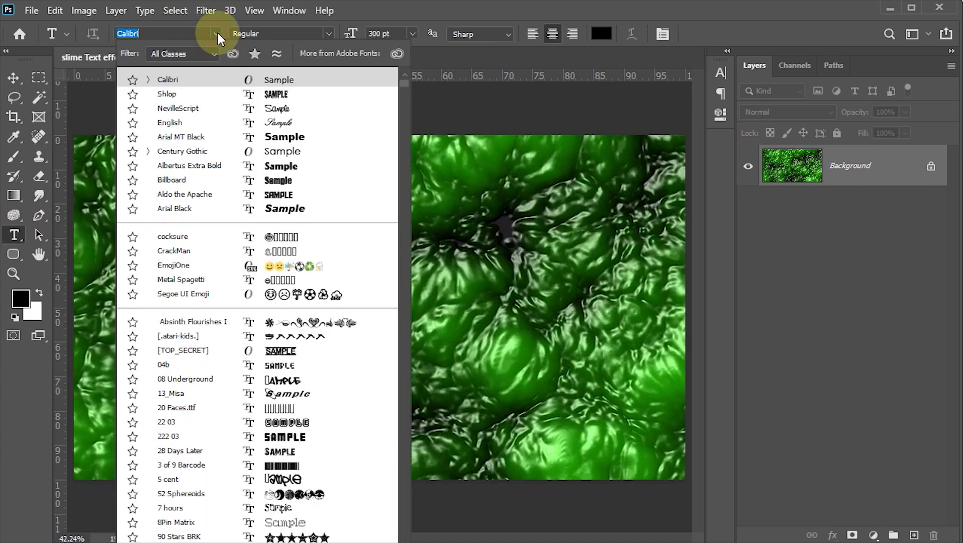
pyautogui.write('sho')
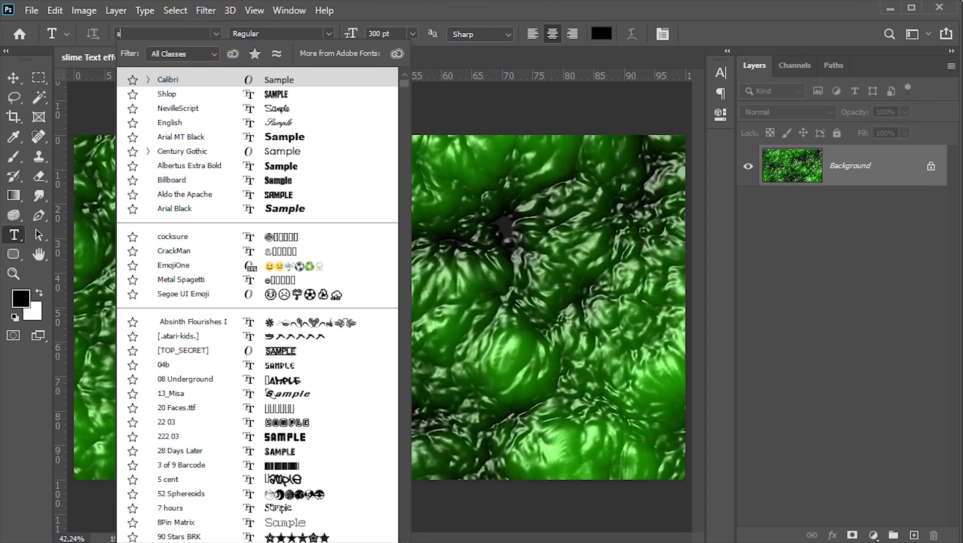
pyautogui.press('BackSpace')
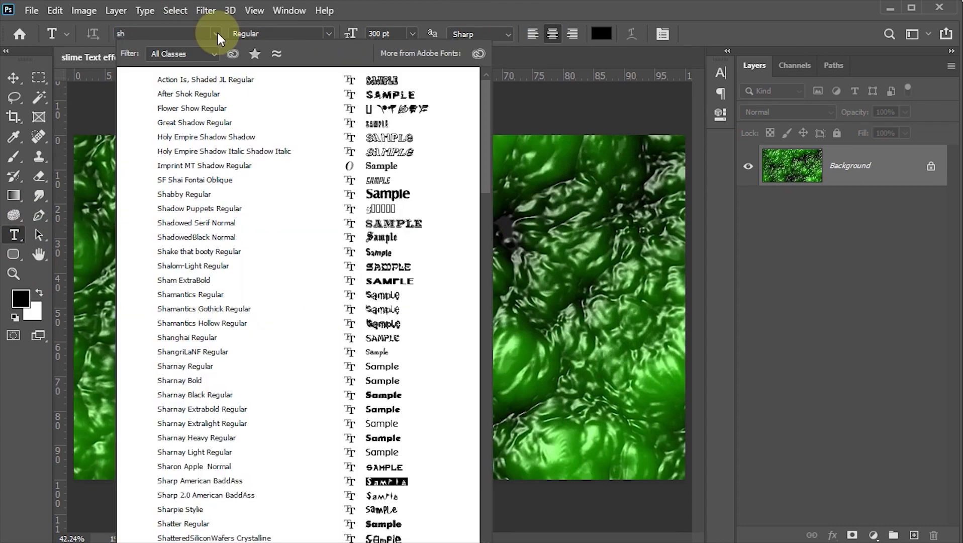
pyautogui.write('lo')
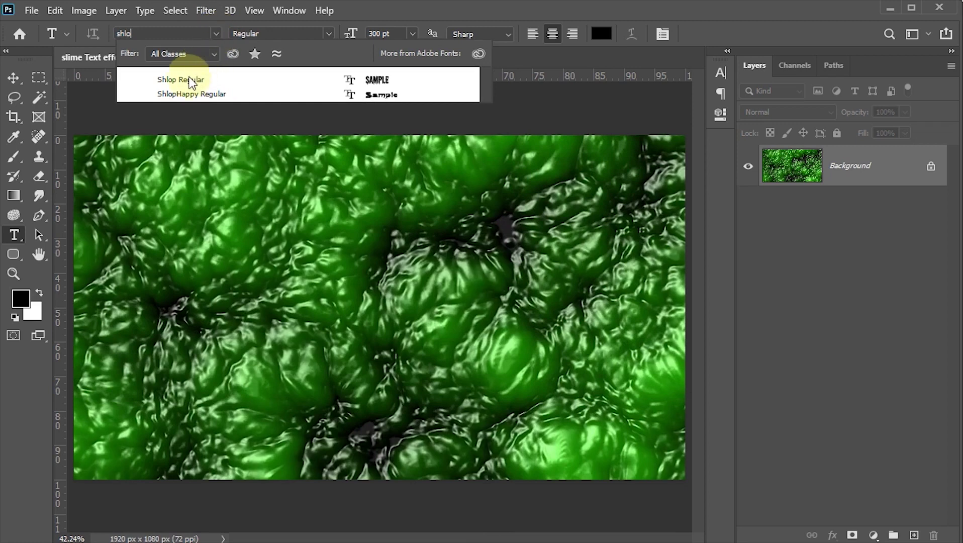
pyautogui.click(189, 79)
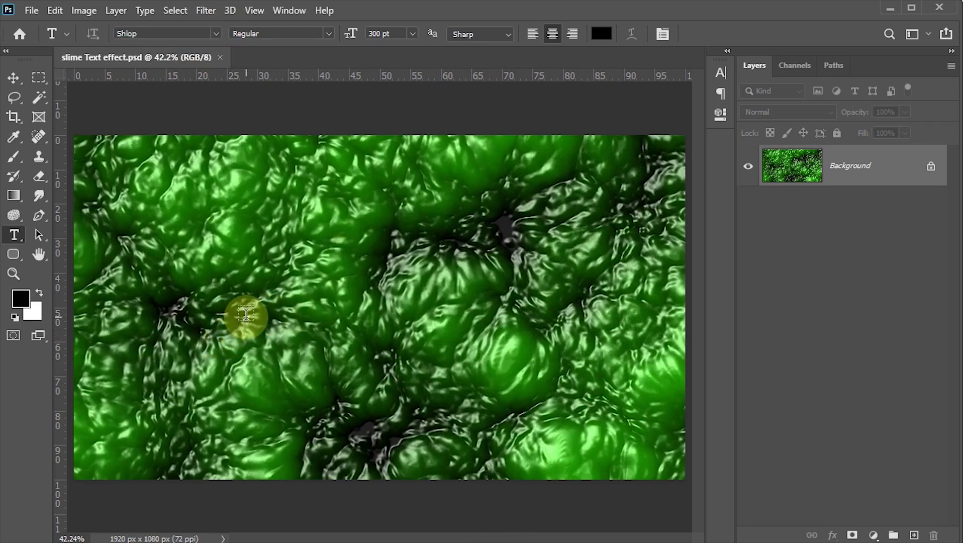
# Step: Set an 800 pt, centre-aligned text size and start a text layer on the canvas
pyautogui.click(391, 33)
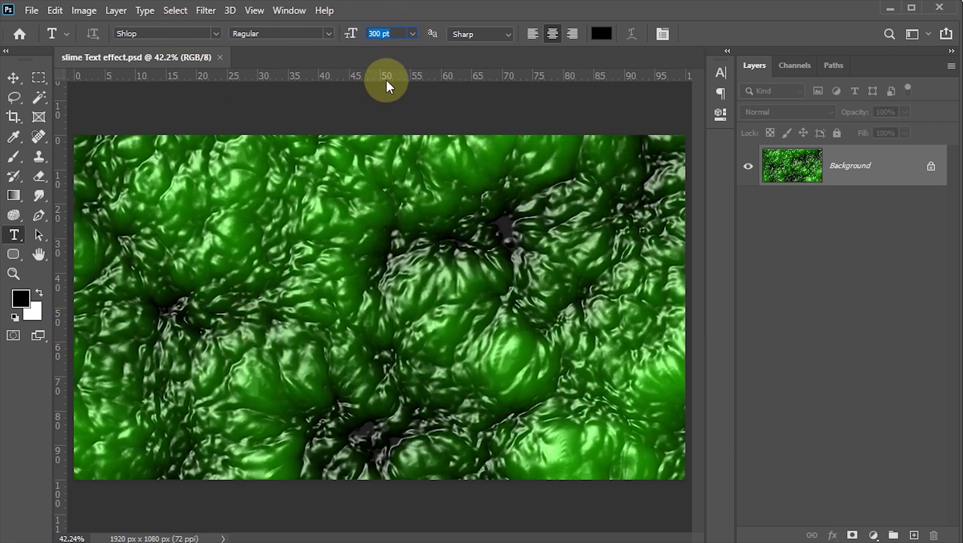
pyautogui.write('800')
pyautogui.press('Return')
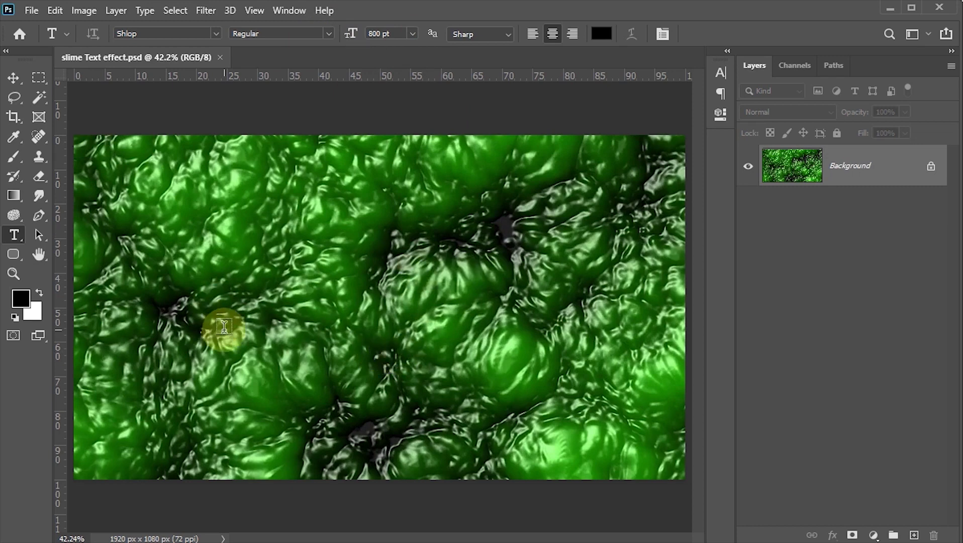
pyautogui.click(380, 33)
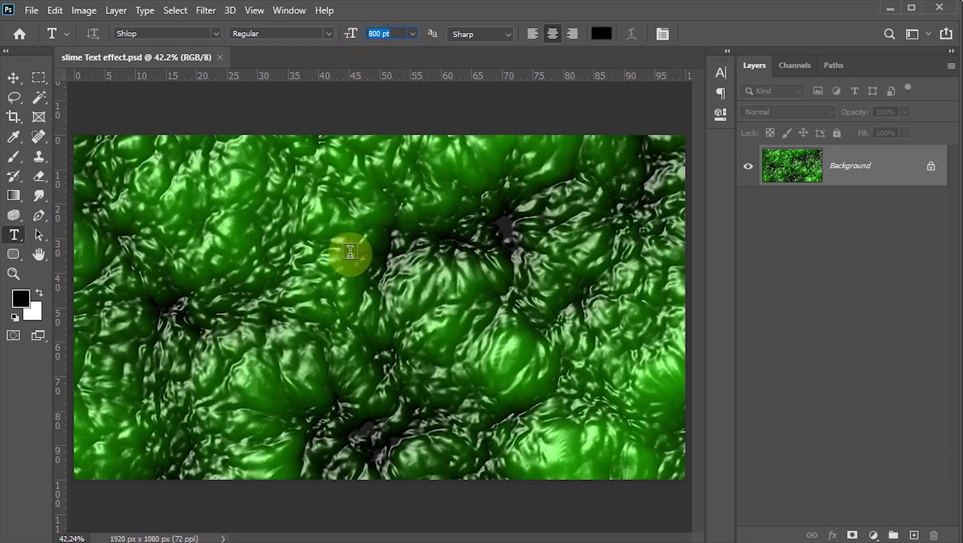
pyautogui.click(553, 35)
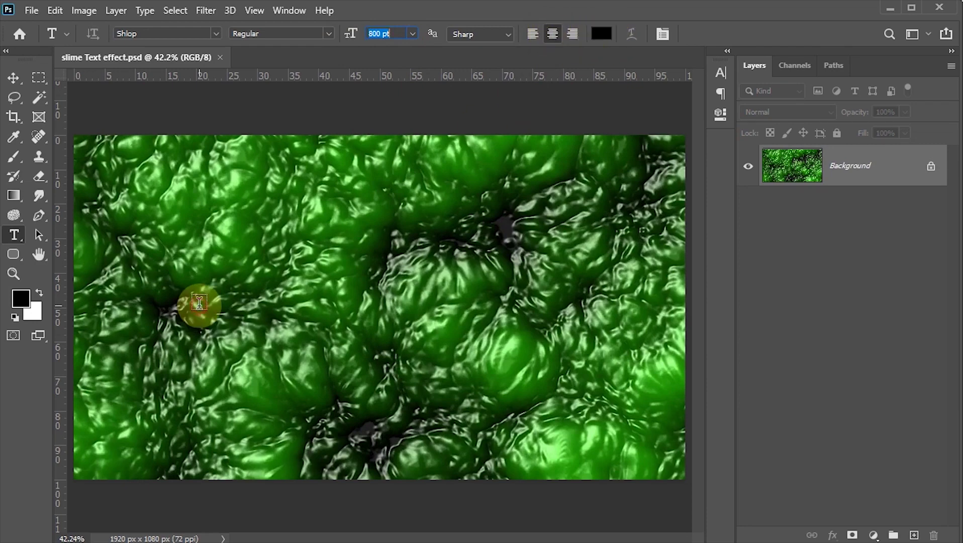
pyautogui.click(394, 410)
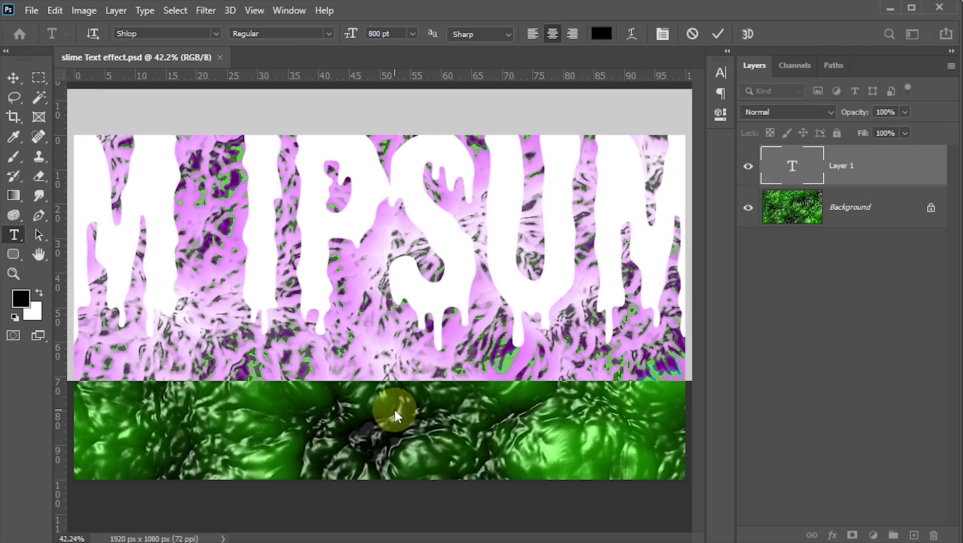
# Step: Type and commit the word 'TEXT', then drag it toward the canvas centre
pyautogui.write('TEXT')
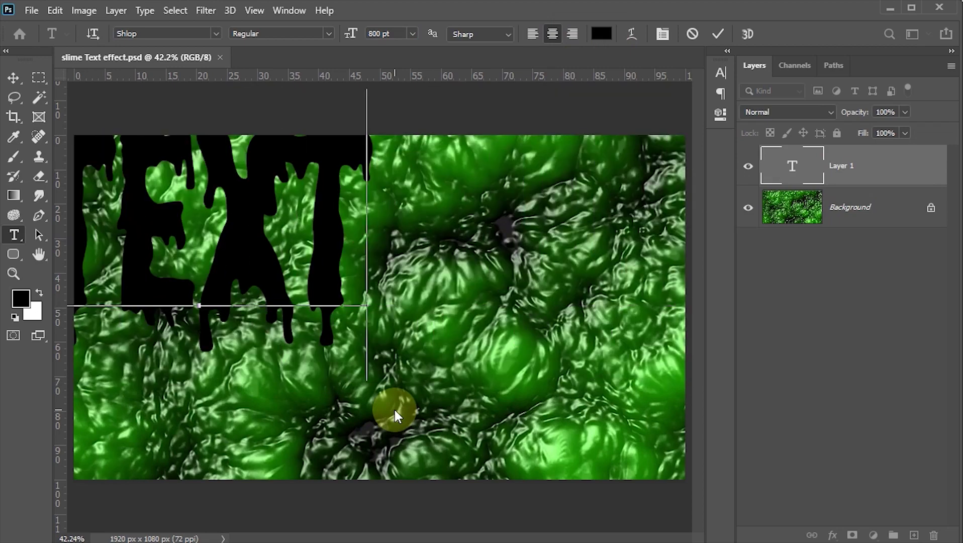
pyautogui.hotkey('ctrl', 'Return')
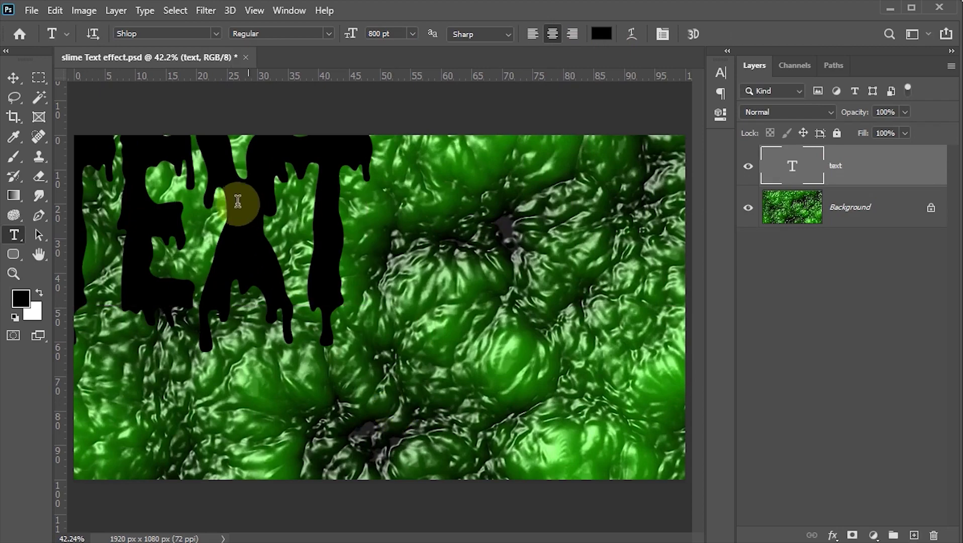
pyautogui.click(14, 78)
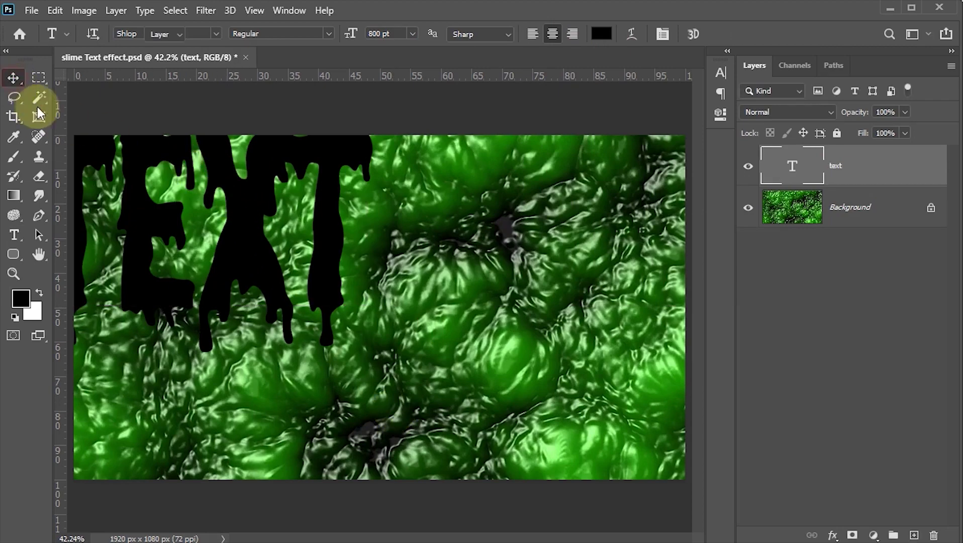
pyautogui.moveTo(246, 261)
pyautogui.mouseDown()
pyautogui.moveTo(436, 328)
pyautogui.moveTo(407, 332)
pyautogui.mouseUp()
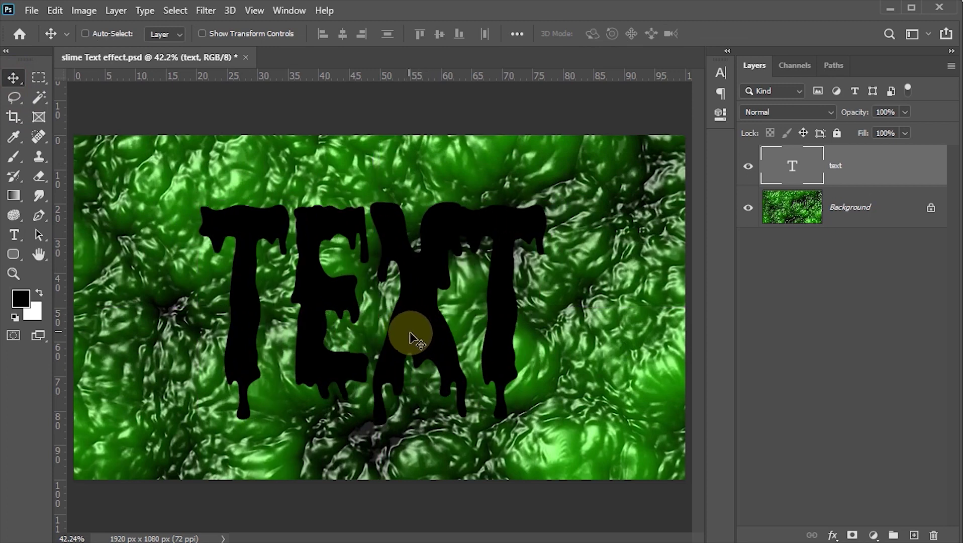
# Step: Align the TEXT layer to the canvas's vertical and horizontal centres, then deselect
pyautogui.press('ctrl')
pyautogui.hotkey('ctrl', 'a')
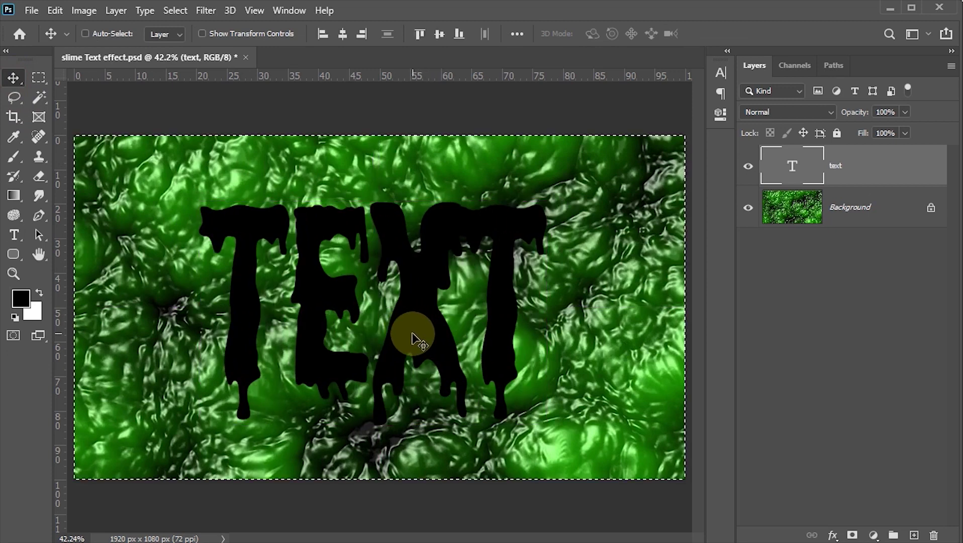
pyautogui.click(439, 33)
pyautogui.click(342, 34)
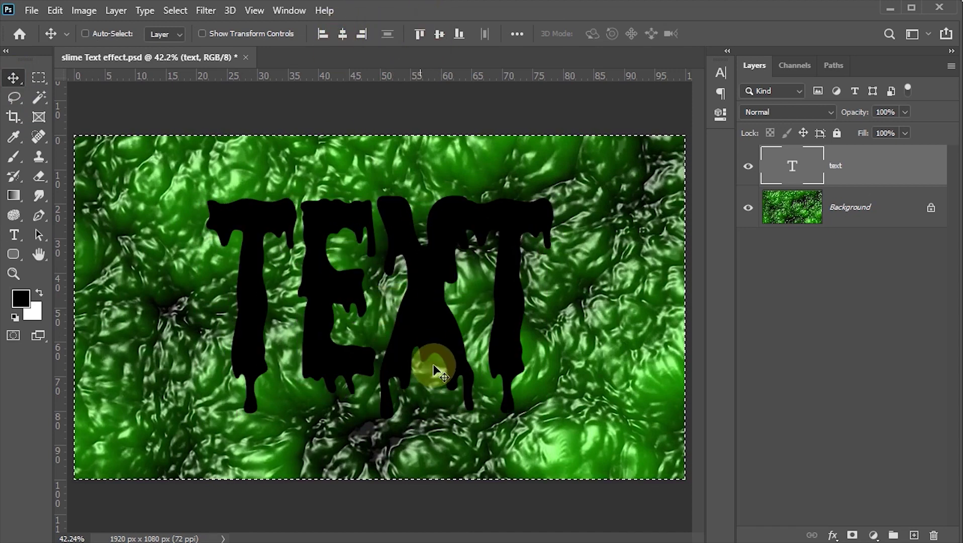
pyautogui.hotkey('ctrl', 'd')
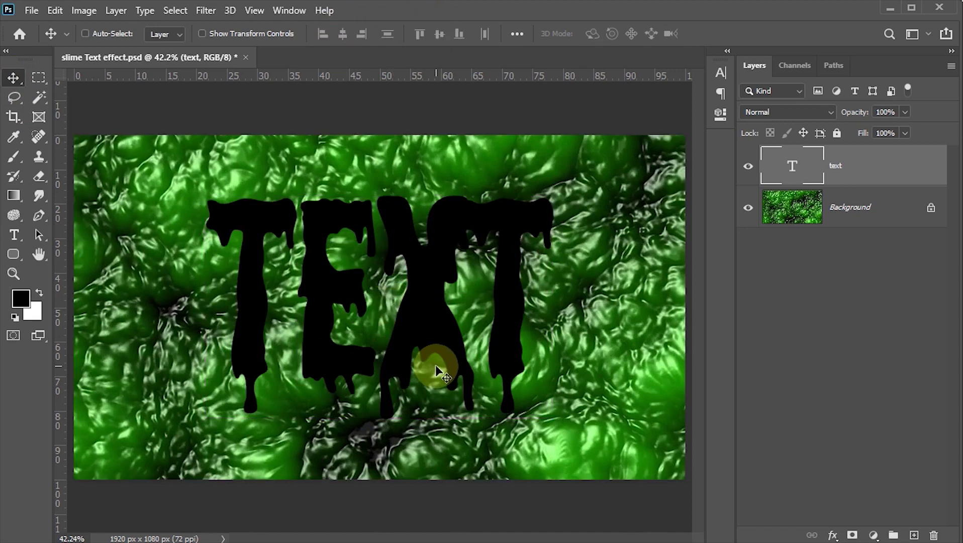
# Step: Set the TEXT tracking to 50 in the Character panel
pyautogui.click(722, 72)
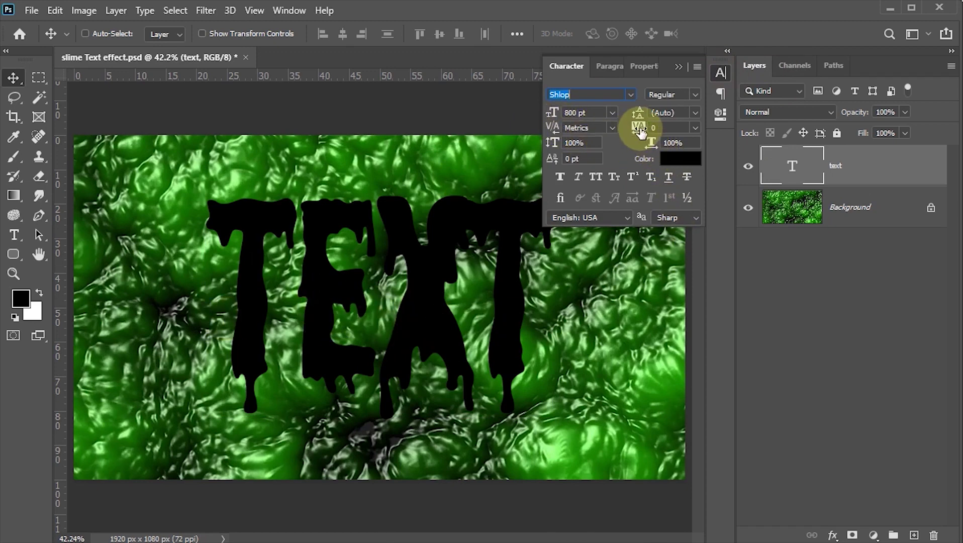
pyautogui.moveTo(638, 127)
pyautogui.mouseDown()
pyautogui.moveTo(652, 126)
pyautogui.moveTo(647, 141)
pyautogui.mouseUp()
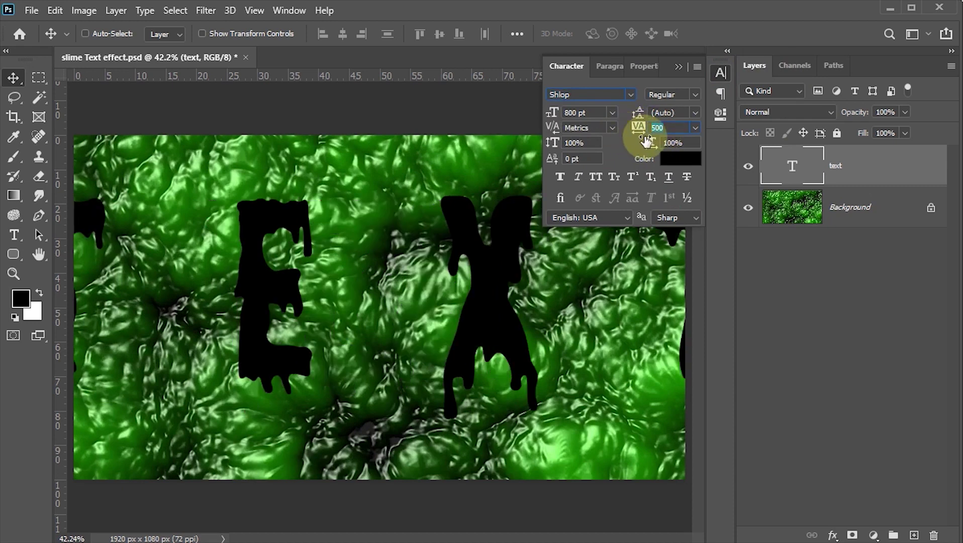
pyautogui.write('50')
pyautogui.press('Return')
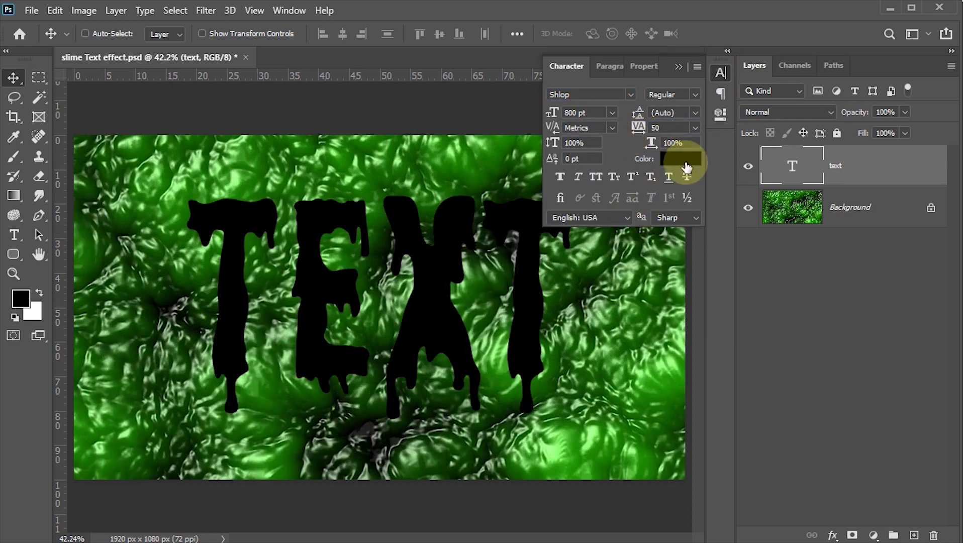
# Step: Colour the letters green #72a726
pyautogui.click(684, 160)
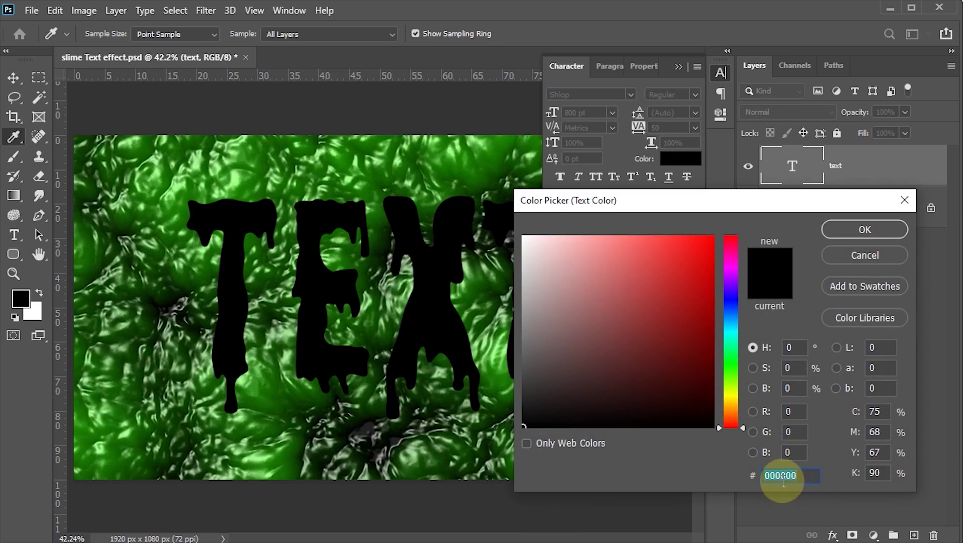
pyautogui.write('72')
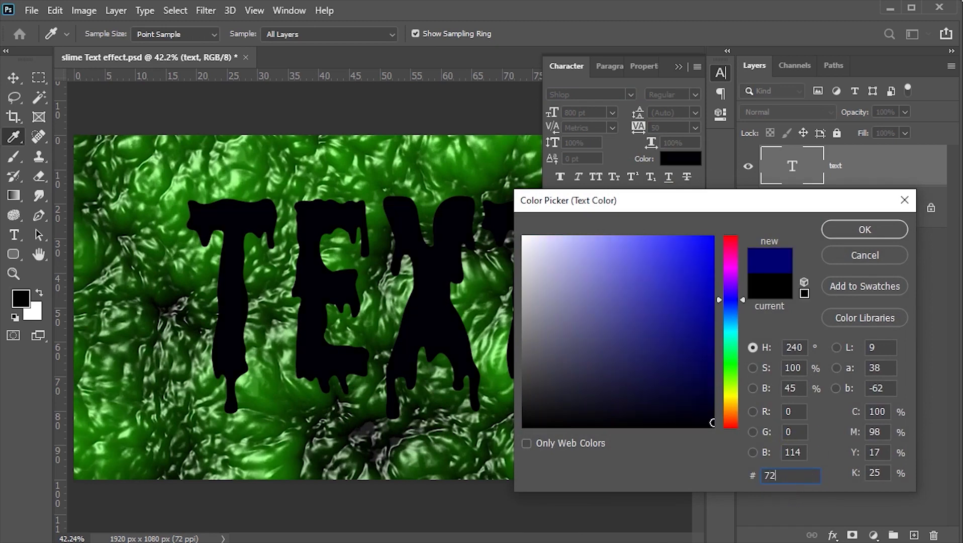
pyautogui.write('a')
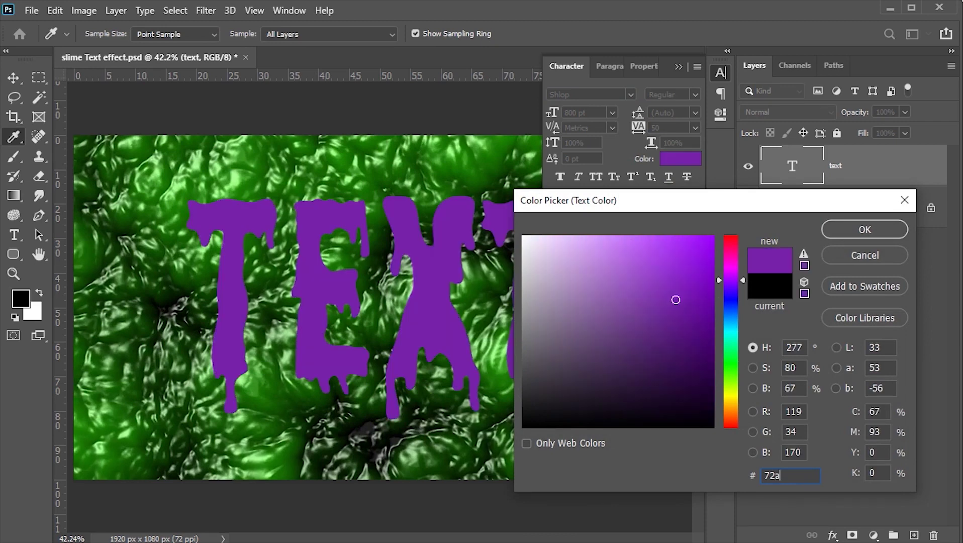
pyautogui.write('726')
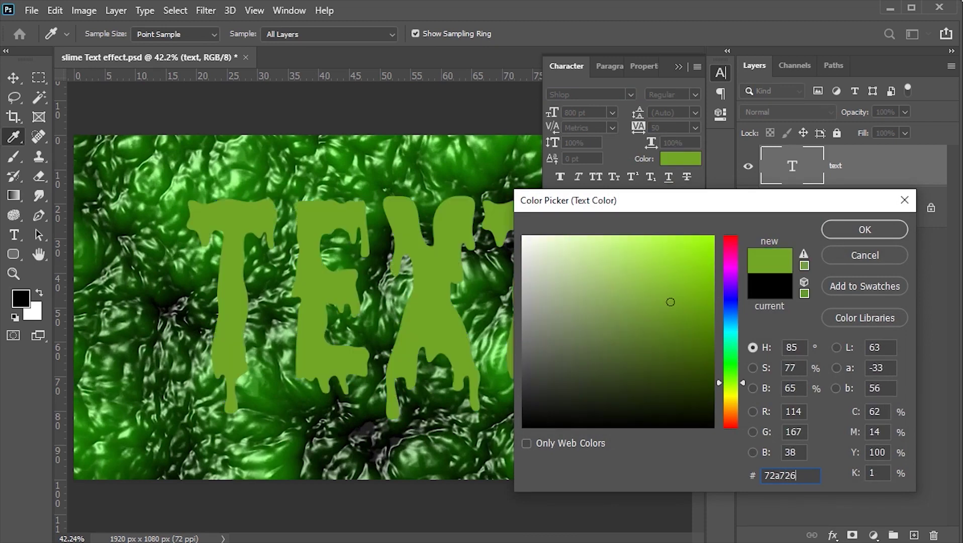
pyautogui.click(888, 228)
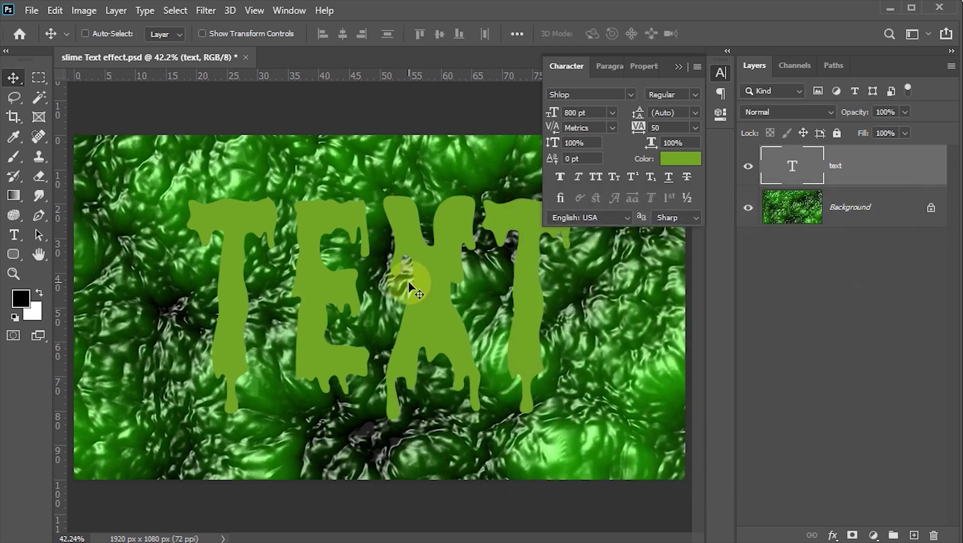
# Step: Convert the text layer to a smart object and duplicate it as 'text copy'
pyautogui.click(721, 74)
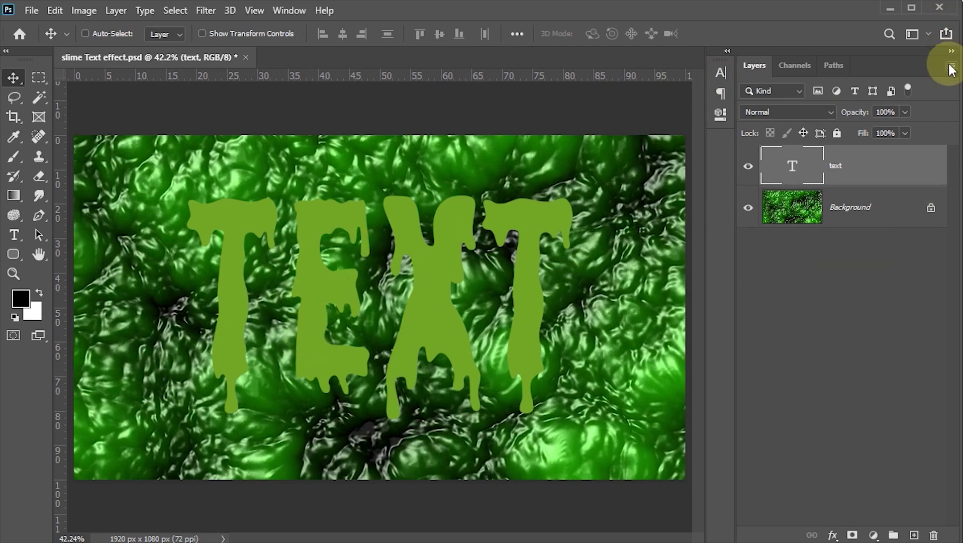
pyautogui.click(950, 67)
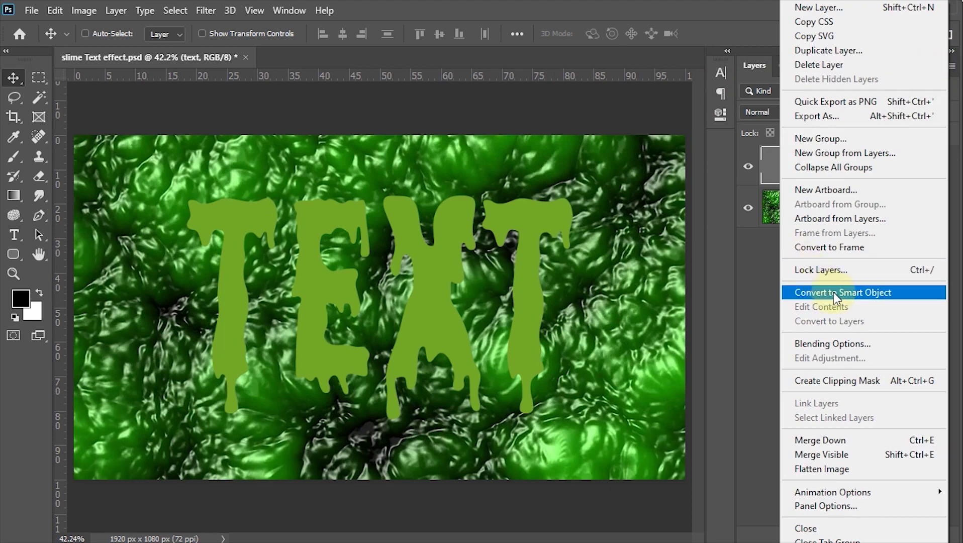
pyautogui.click(836, 293)
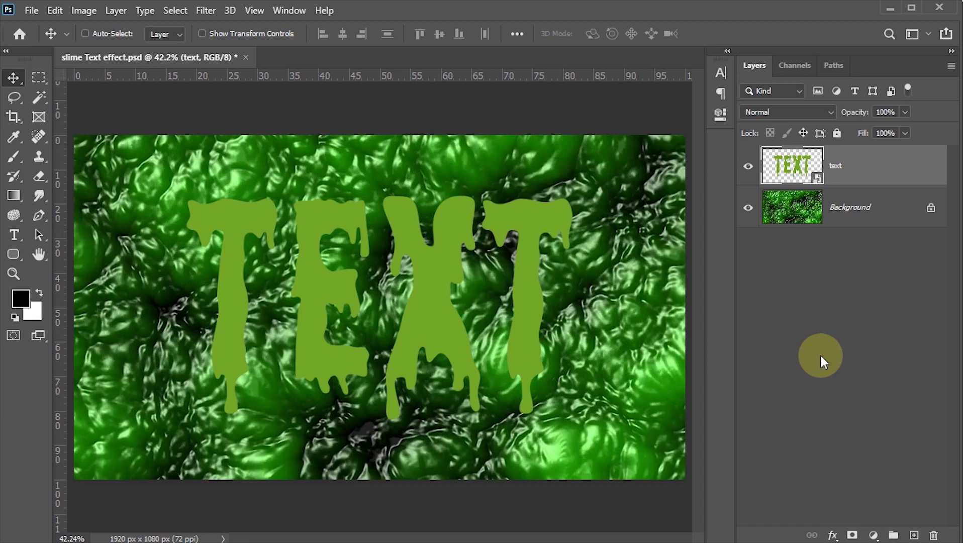
pyautogui.hotkey('ctrl', 'j')
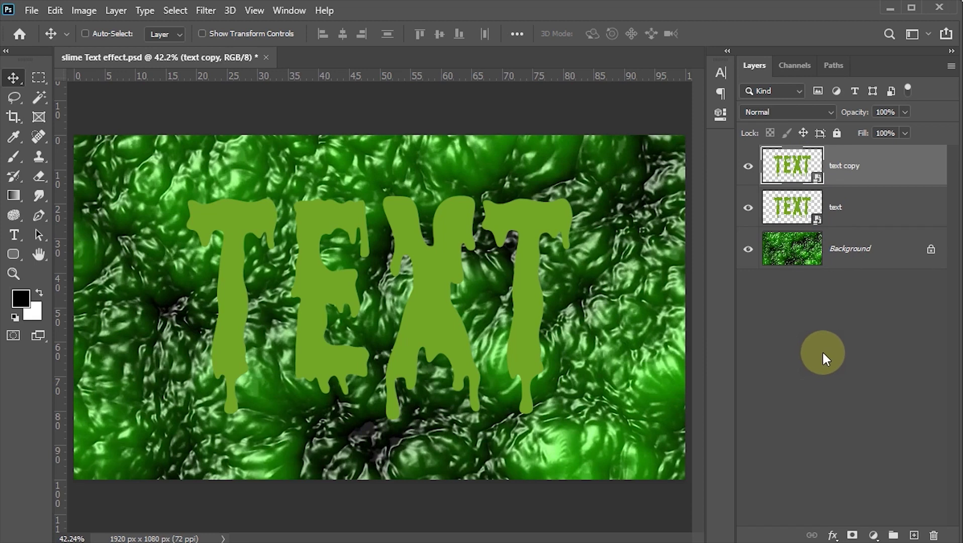
# Step: Set text copy's fill to 0% and duplicate it three more times
pyautogui.click(905, 133)
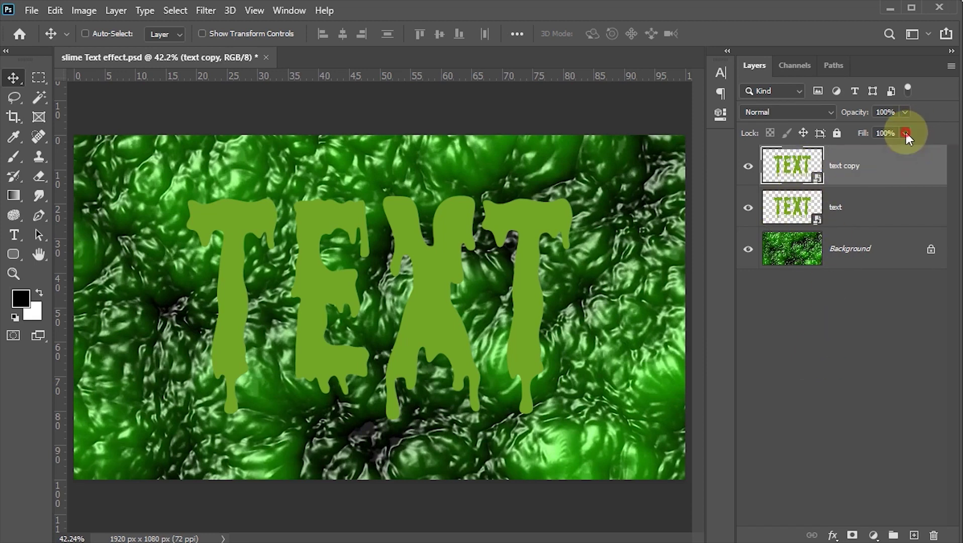
pyautogui.write('70')
pyautogui.moveTo(885, 150); pyautogui.dragTo(880, 150)
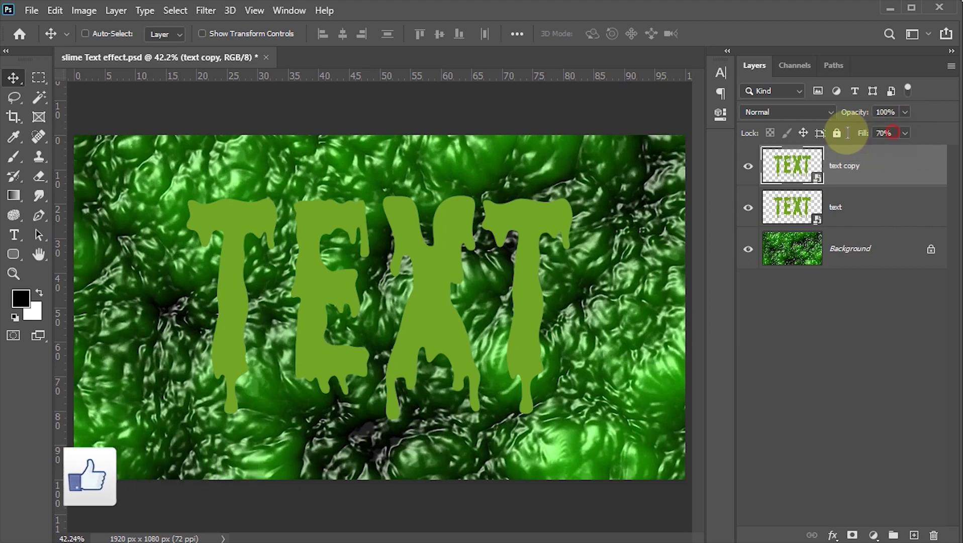
pyautogui.write('0')
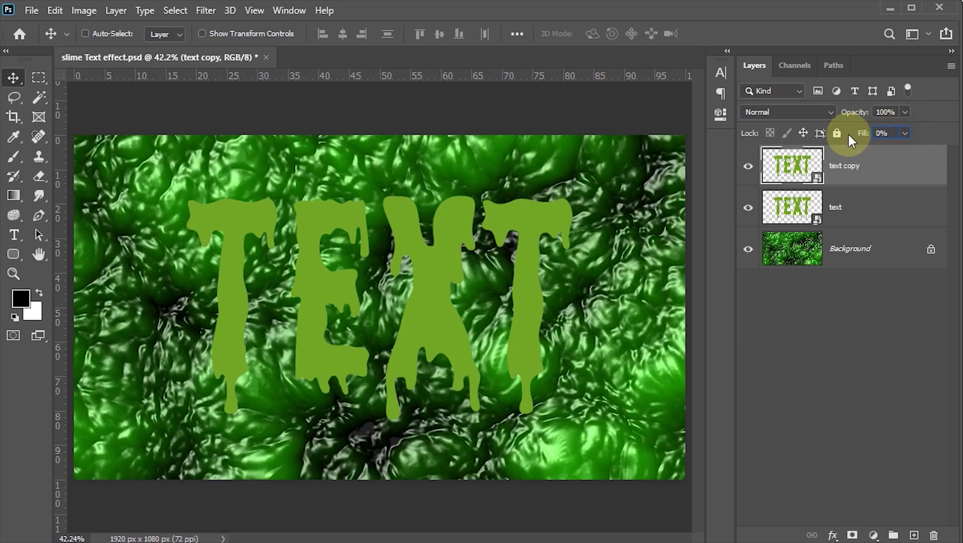
pyautogui.press('Return')
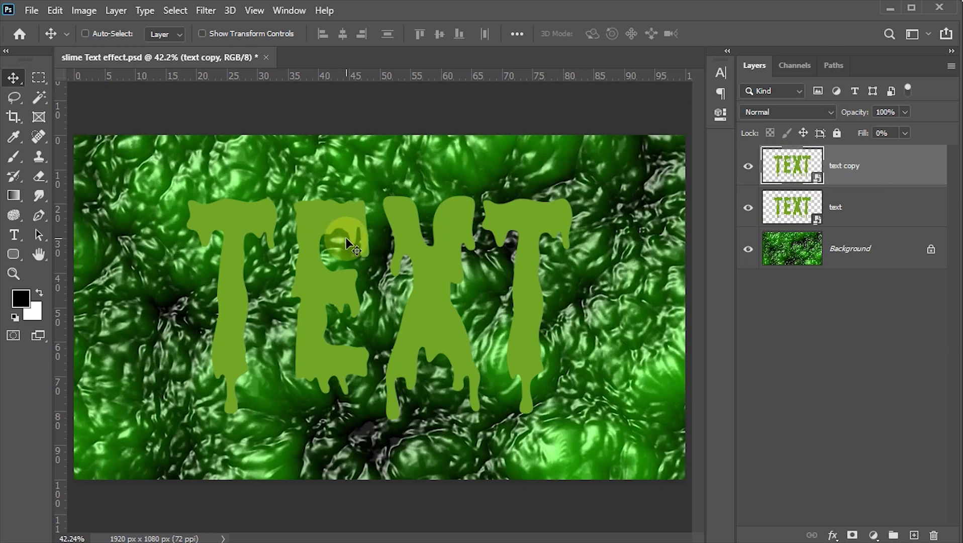
pyautogui.hotkey('ctrl', 'j')
pyautogui.hotkey('ctrl', 'j')
pyautogui.hotkey('ctrl', 'j')
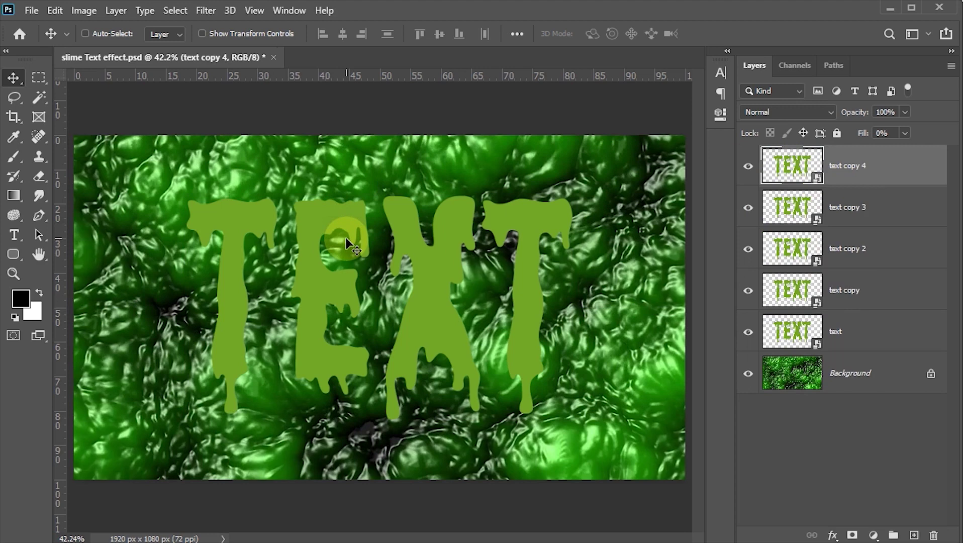
# Step: Hide all four text copies so only the original text layer shows
pyautogui.click(785, 335)
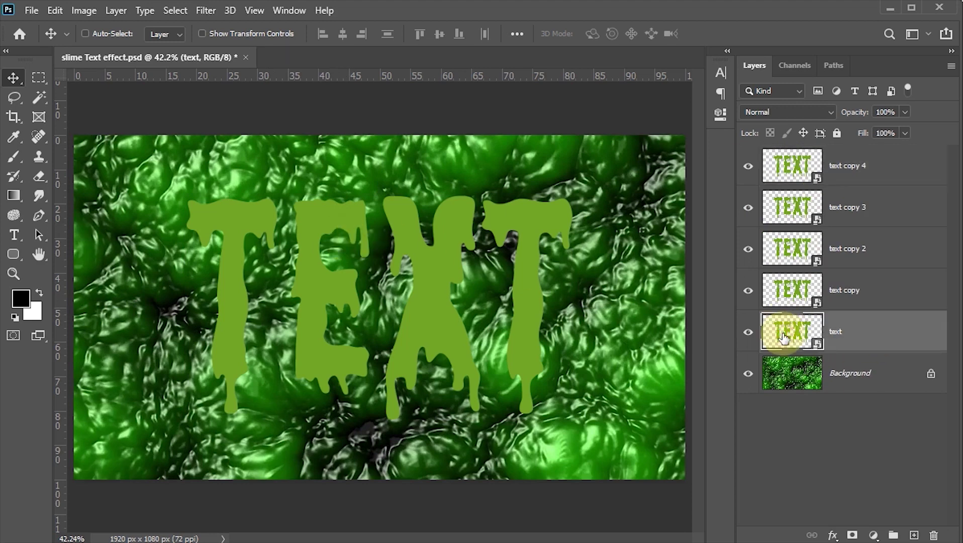
pyautogui.click(892, 134)
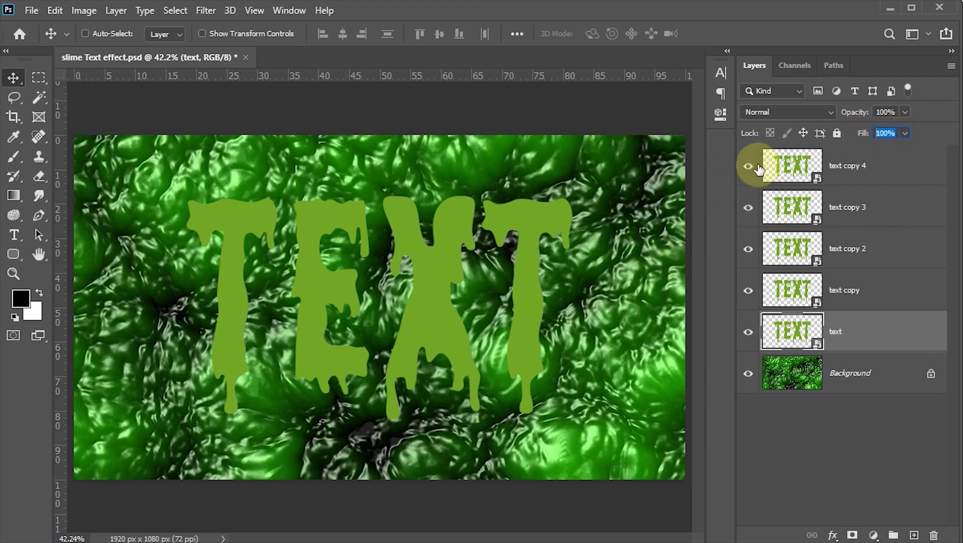
pyautogui.moveTo(749, 169); pyautogui.dragTo(749, 291)
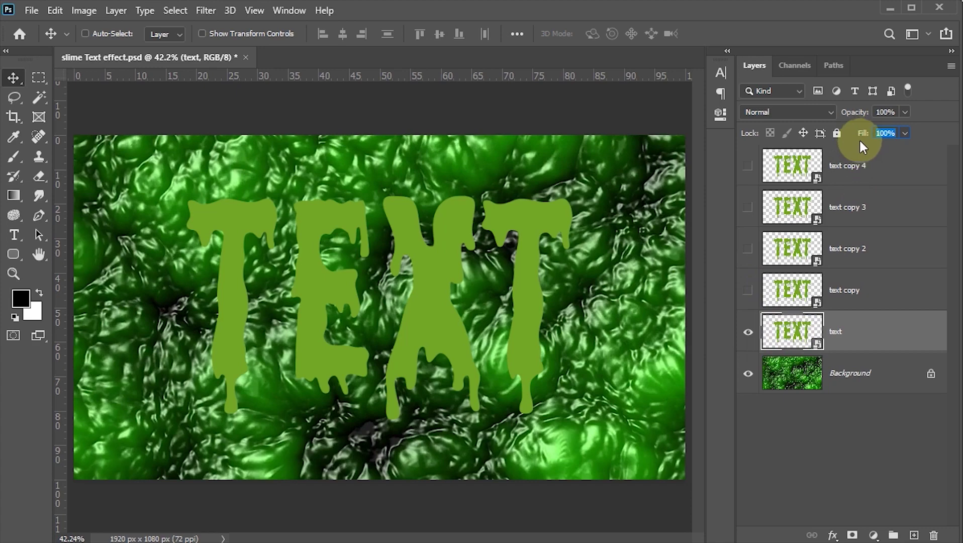
# Step: Enable Bevel & Emboss on the text layer with depth 130%, size 45 px, soften 10 px
pyautogui.doubleClick(893, 341)
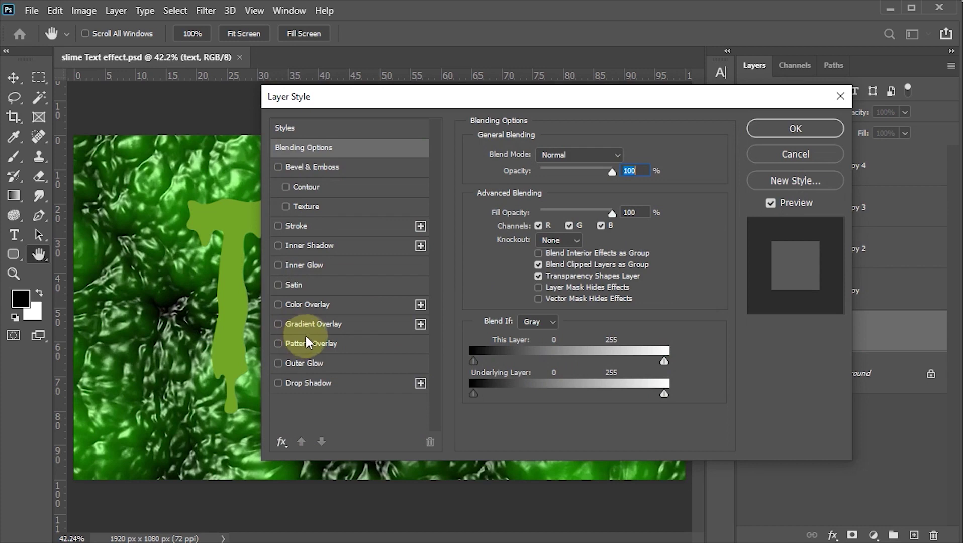
pyautogui.click(279, 168)
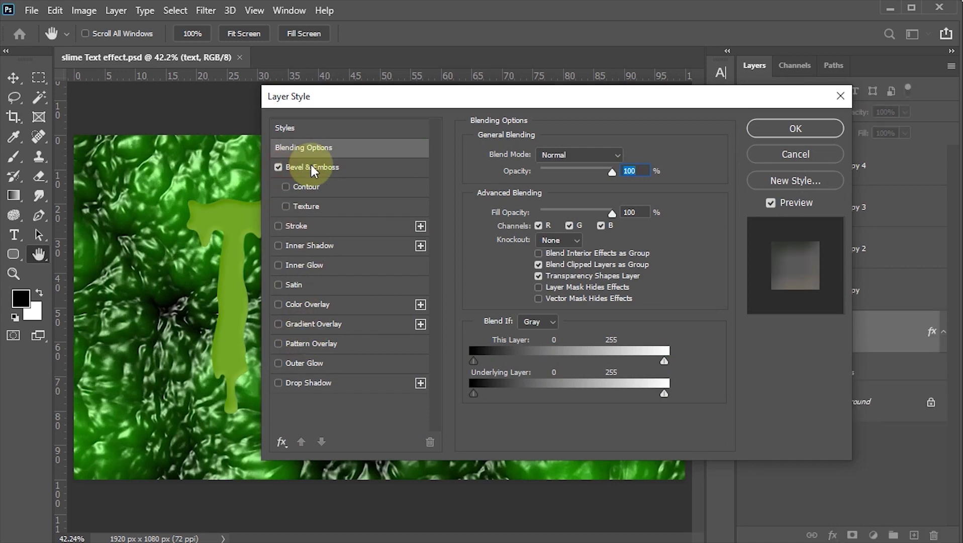
pyautogui.click(311, 167)
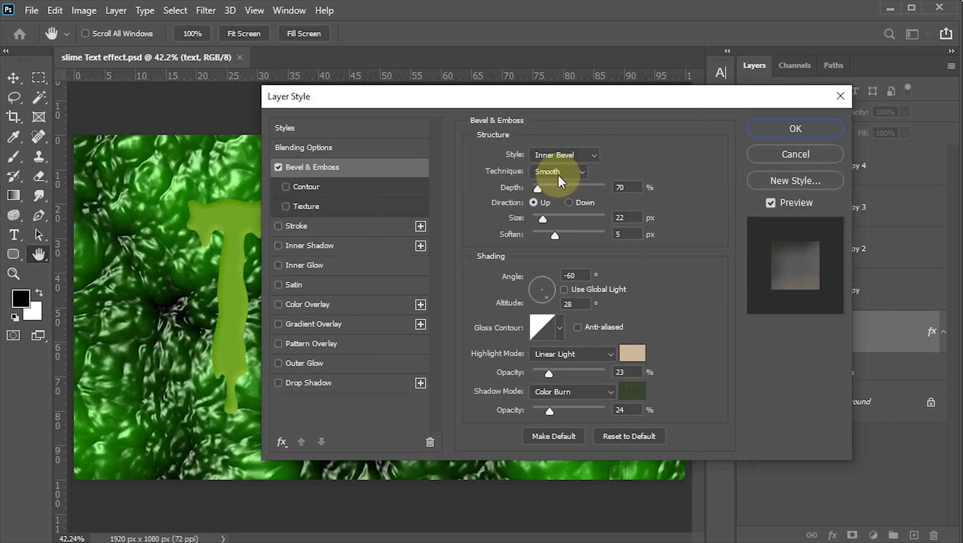
pyautogui.click(629, 188)
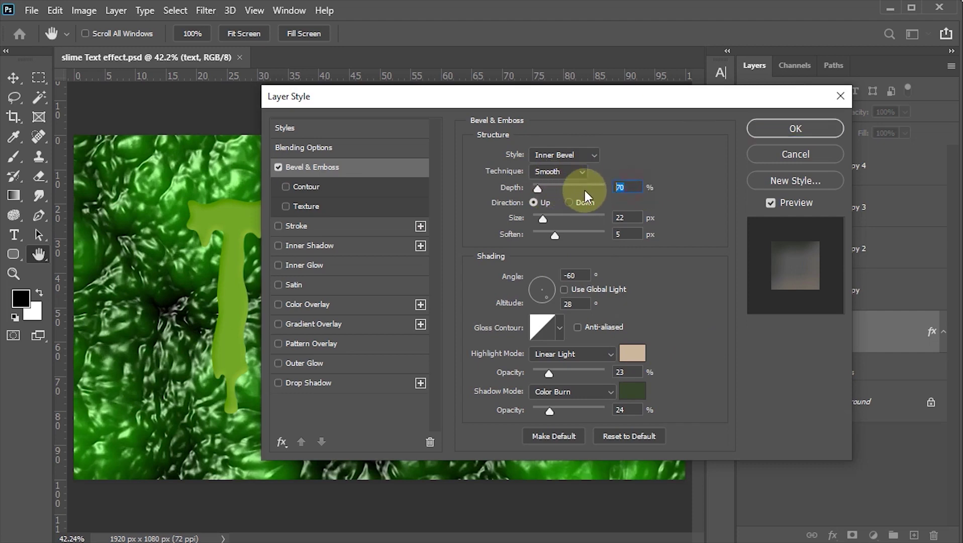
pyautogui.write('130')
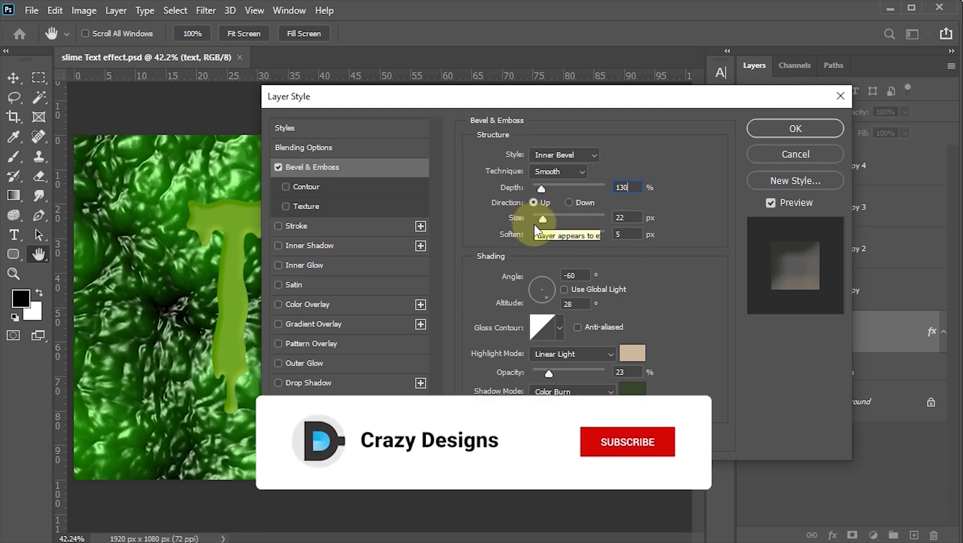
pyautogui.click(626, 218)
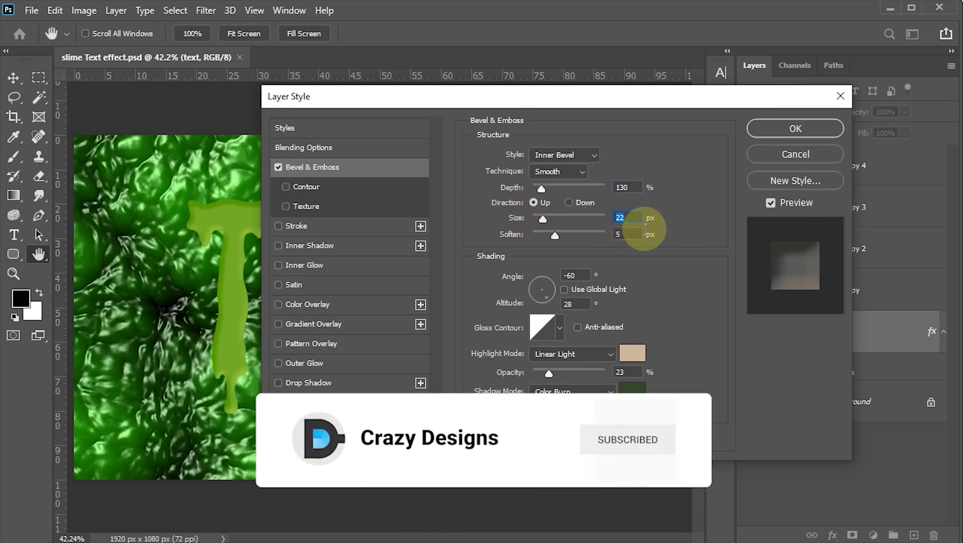
pyautogui.write('45')
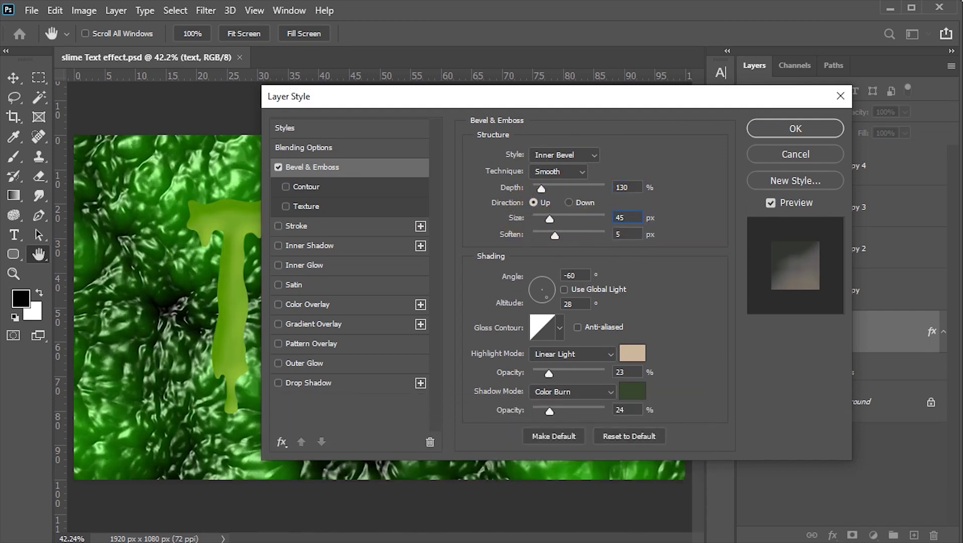
pyautogui.click(628, 234)
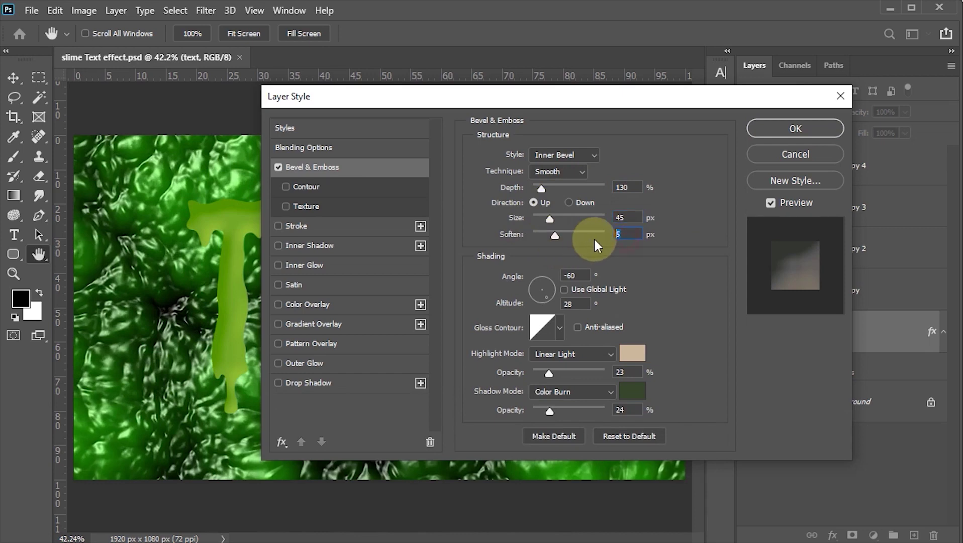
pyautogui.write('10')
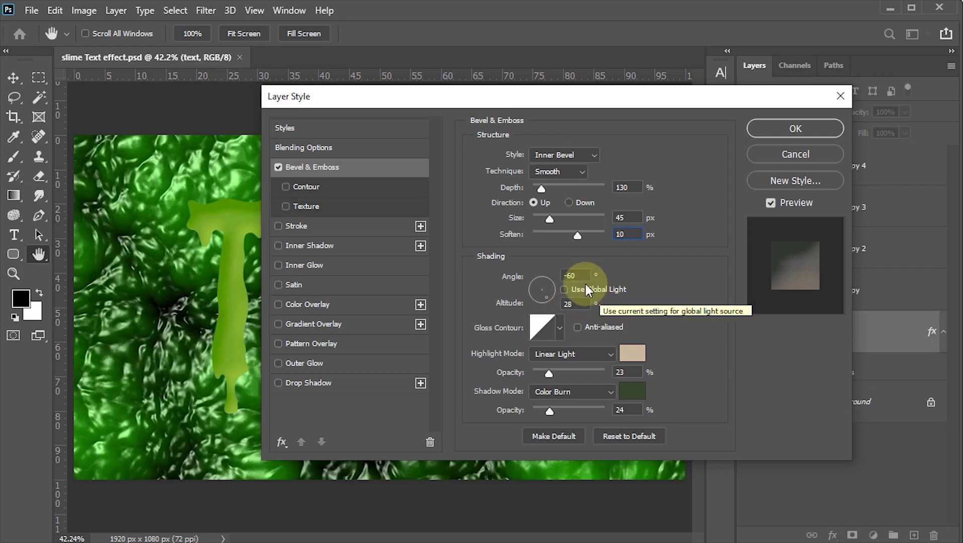
# Step: Set the bevel angle to -120°, altitude 60°, and a Cone - Inverted gloss contour
pyautogui.click(565, 276)
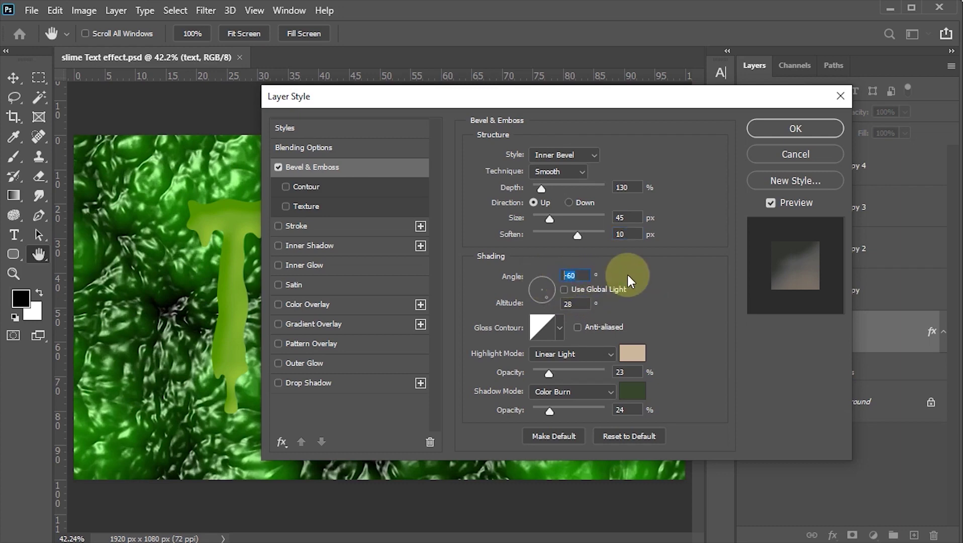
pyautogui.click(584, 274)
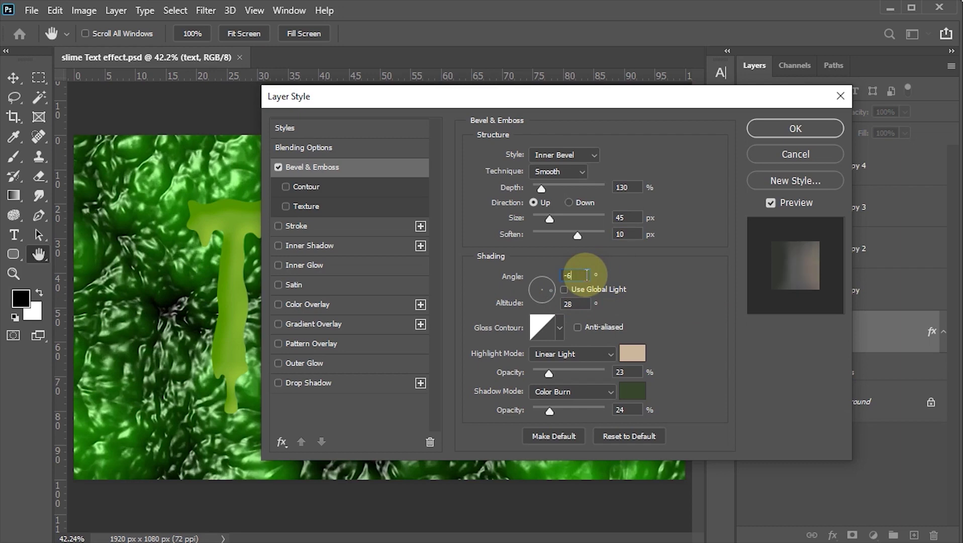
pyautogui.press('BackSpace')
pyautogui.write('120')
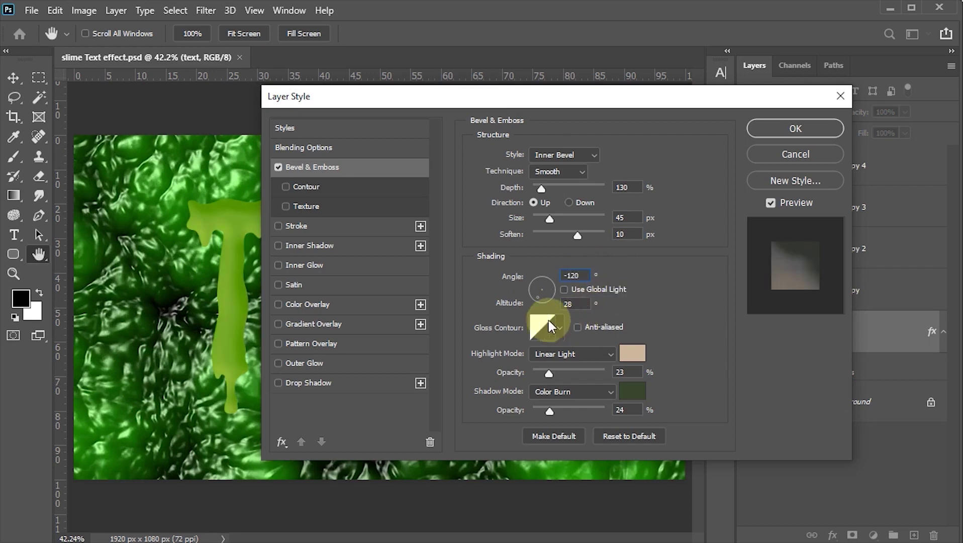
pyautogui.click(573, 303)
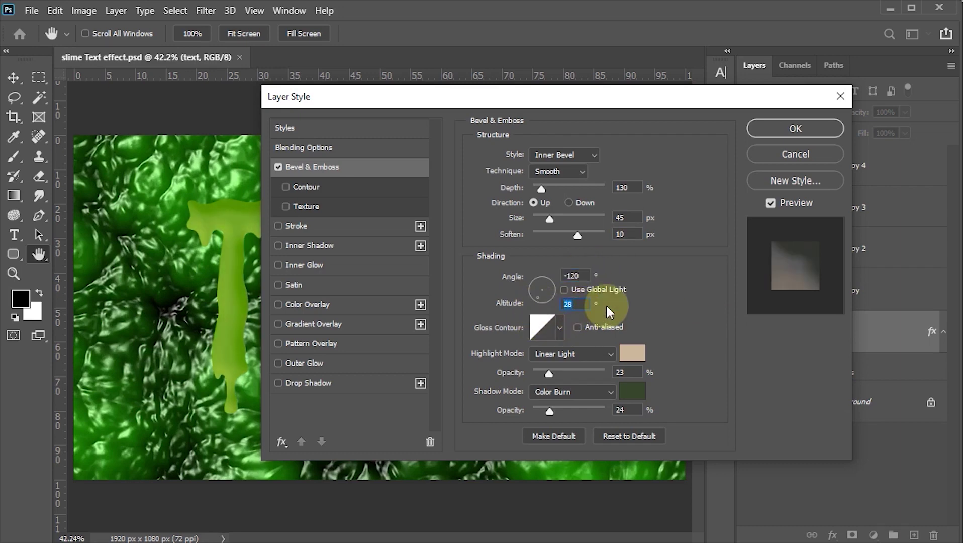
pyautogui.write('60')
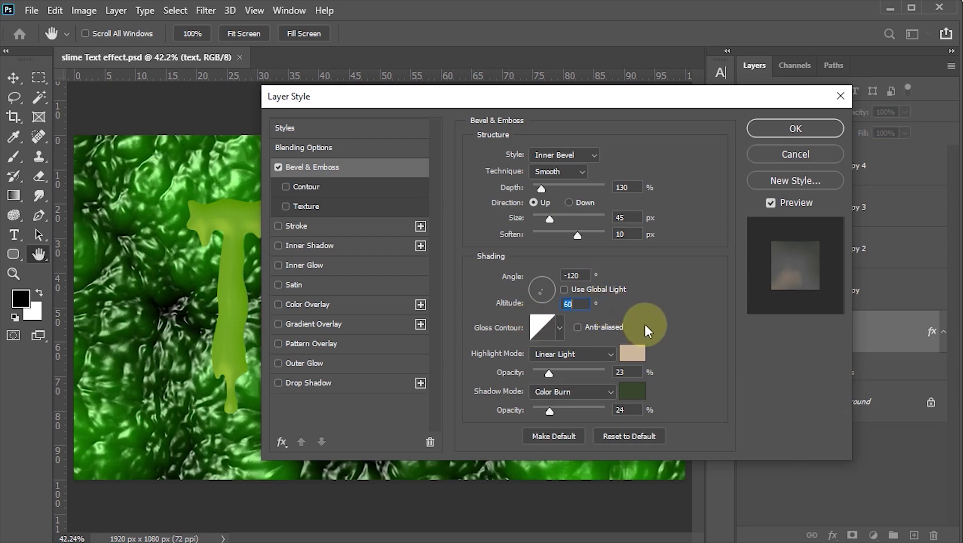
pyautogui.click(561, 332)
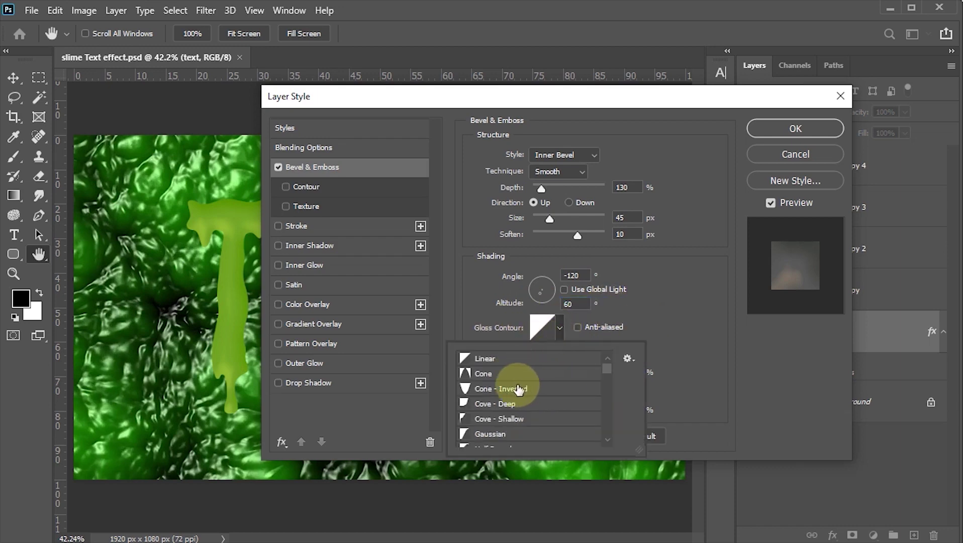
pyautogui.click(508, 394)
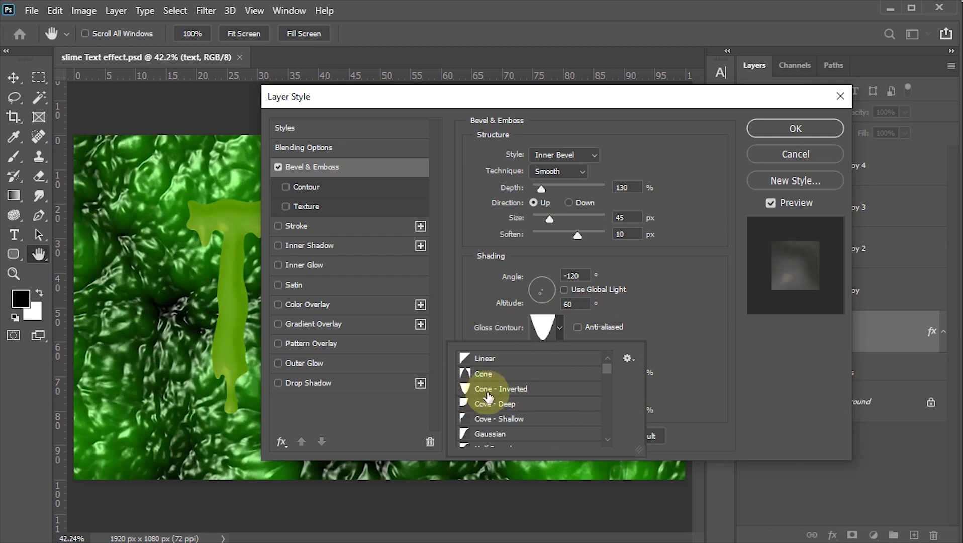
pyautogui.click(628, 359)
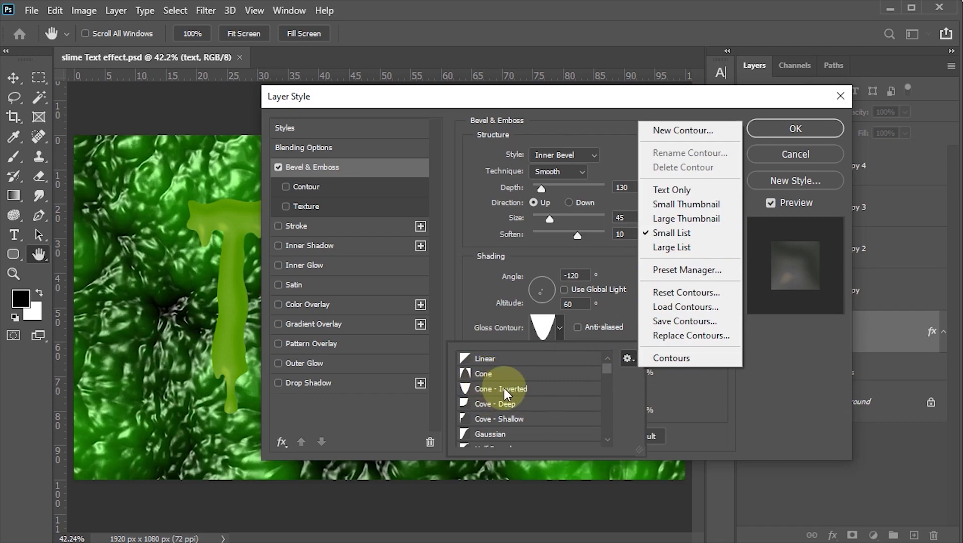
pyautogui.click(514, 396)
pyautogui.click(694, 393)
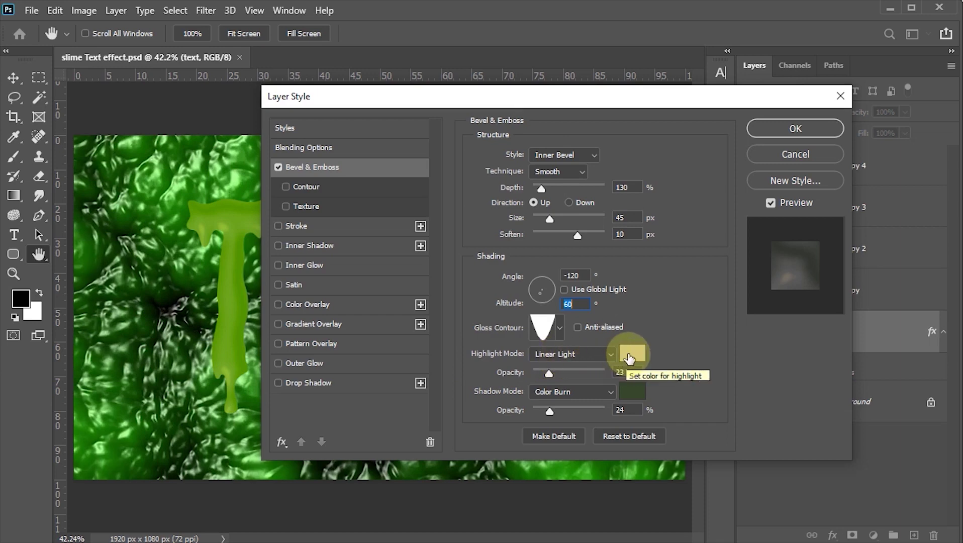
# Step: Keep the beige bevel highlight colour and set highlight opacity to 50%
pyautogui.click(629, 354)
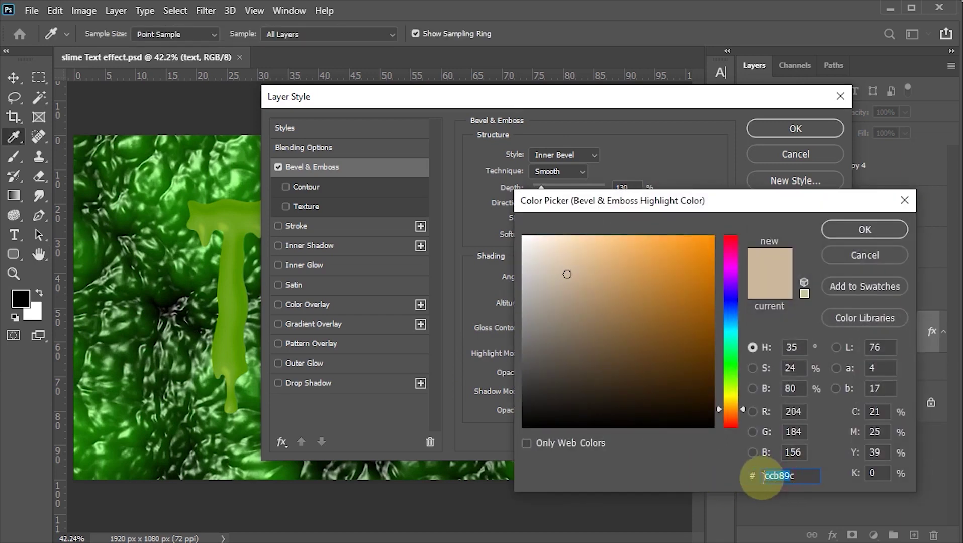
pyautogui.click(801, 475)
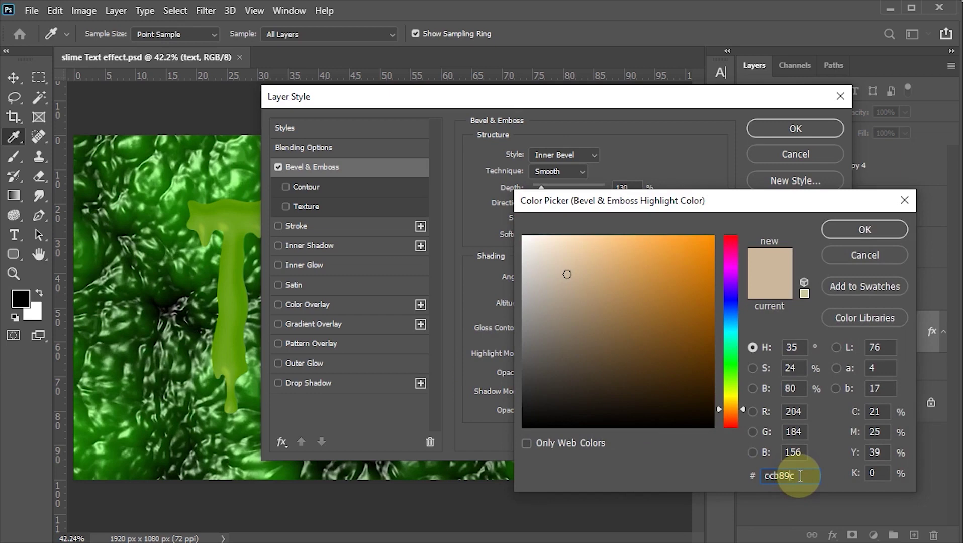
pyautogui.click(862, 230)
pyautogui.press('Tab')
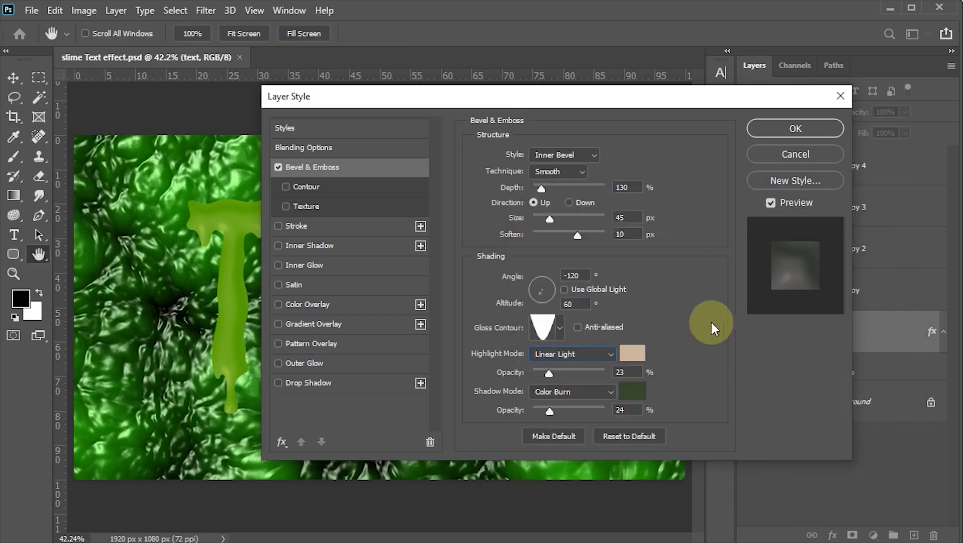
pyautogui.press('Tab')
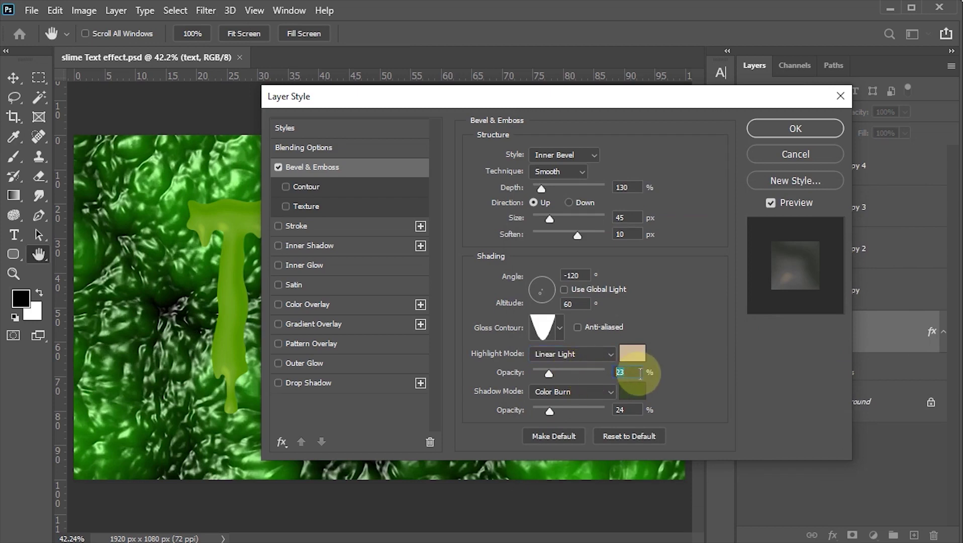
pyautogui.write('50')
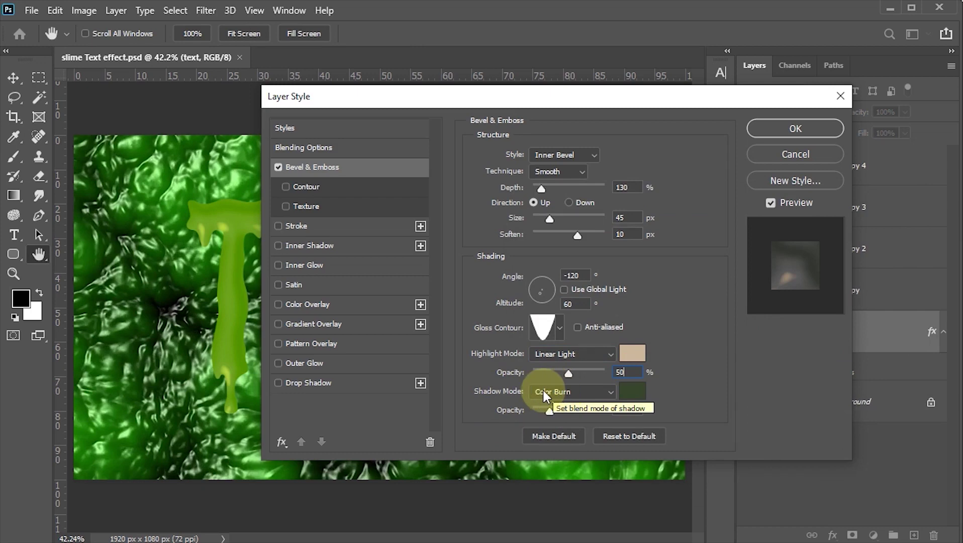
# Step: Make the bevel shadow dark green #37462c at 50% opacity
pyautogui.click(632, 392)
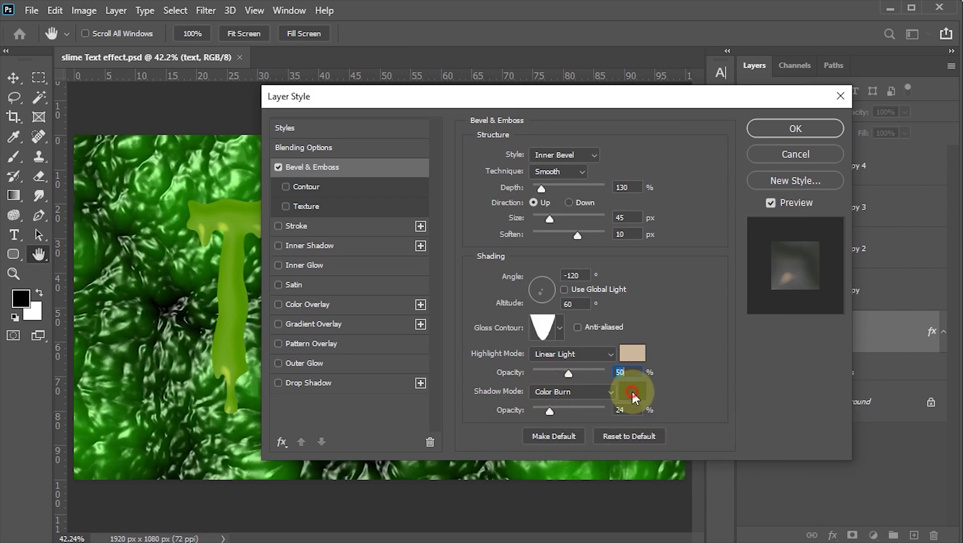
pyautogui.click(803, 475)
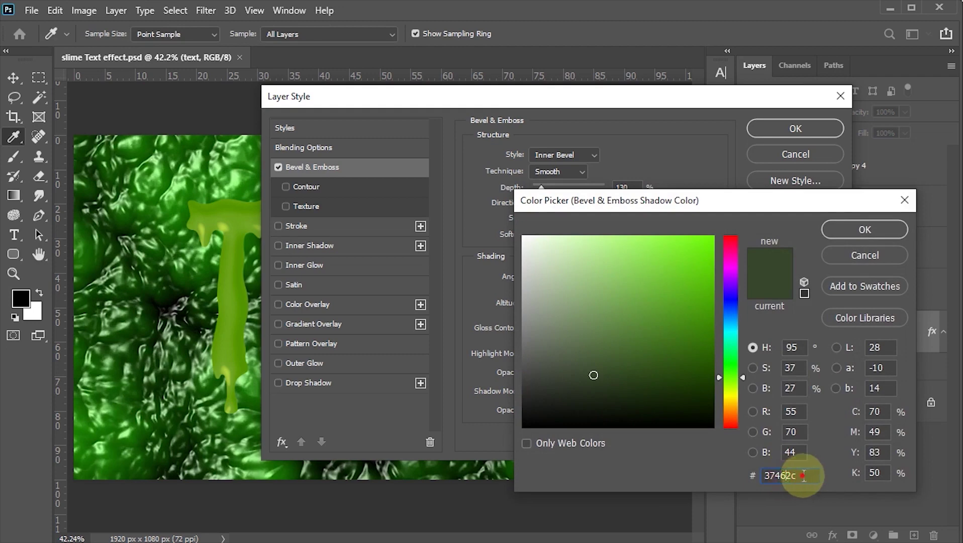
pyautogui.doubleClick(801, 475)
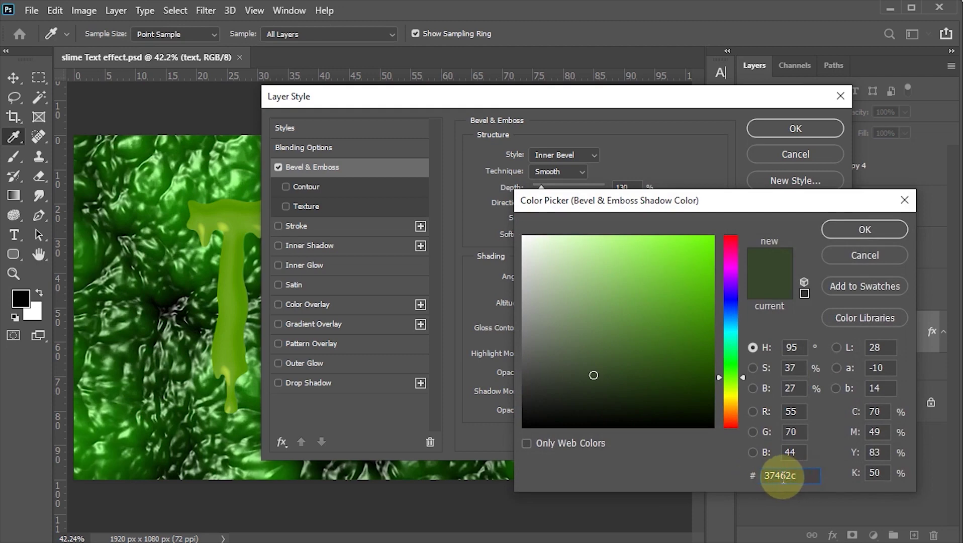
pyautogui.click(794, 476)
pyautogui.click(852, 231)
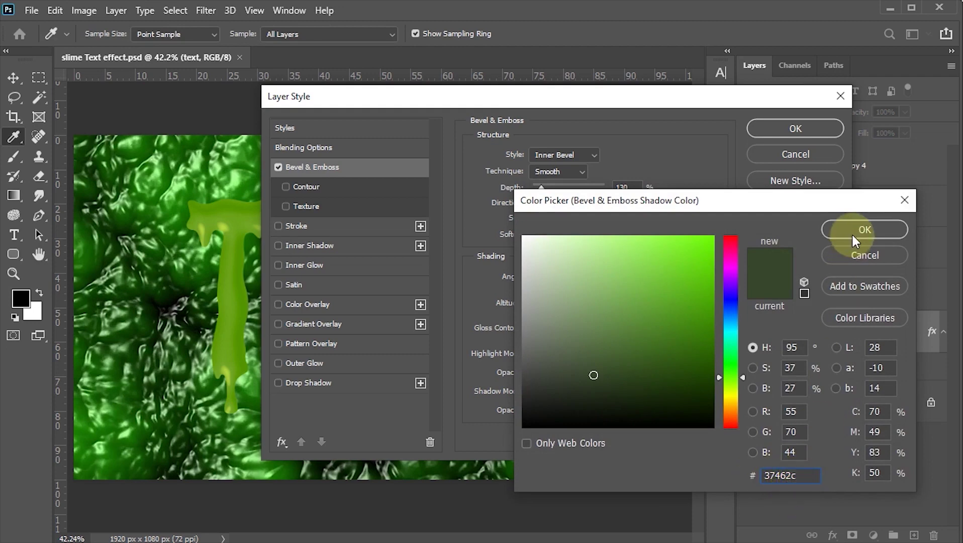
pyautogui.click(524, 423)
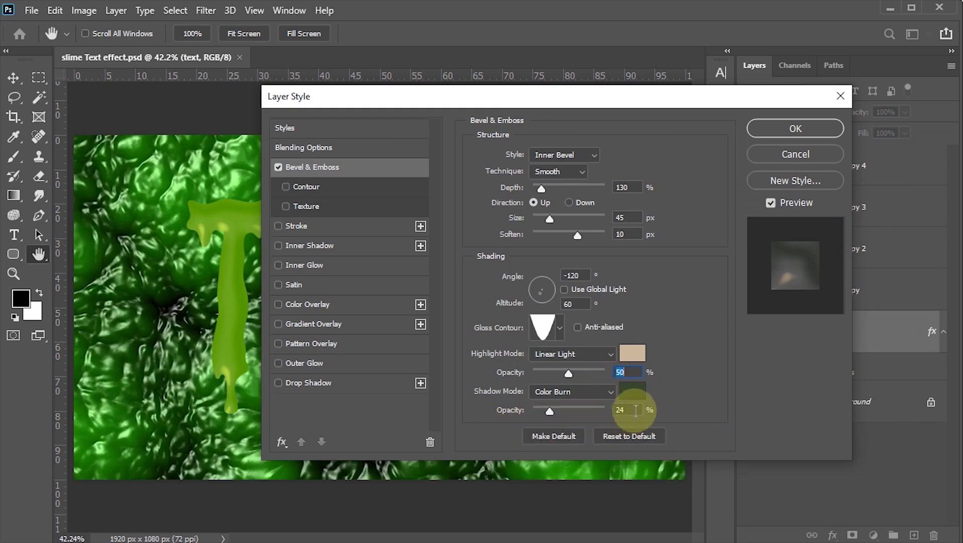
pyautogui.doubleClick(620, 410)
pyautogui.write('50')
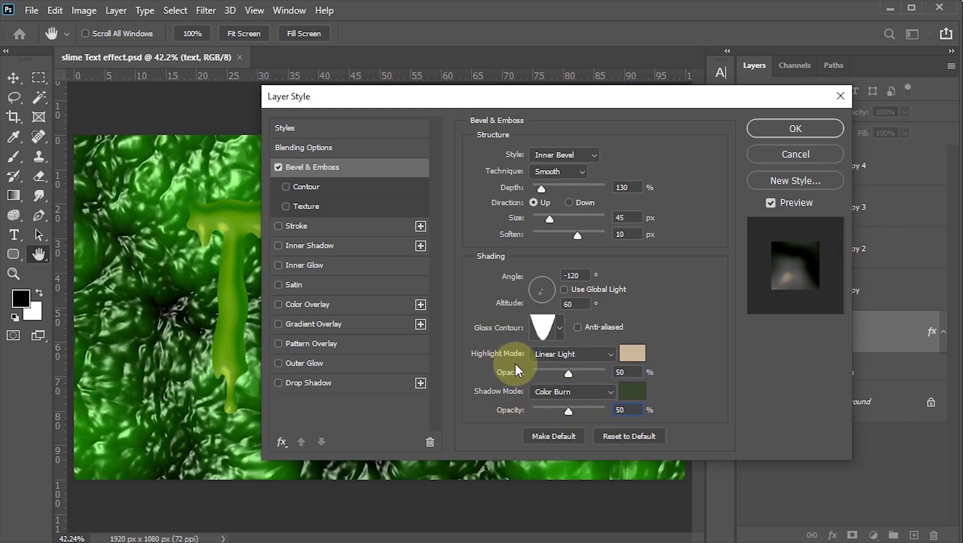
# Step: Add a Linear bevel contour at 50% range and enable Inner Glow
pyautogui.click(286, 186)
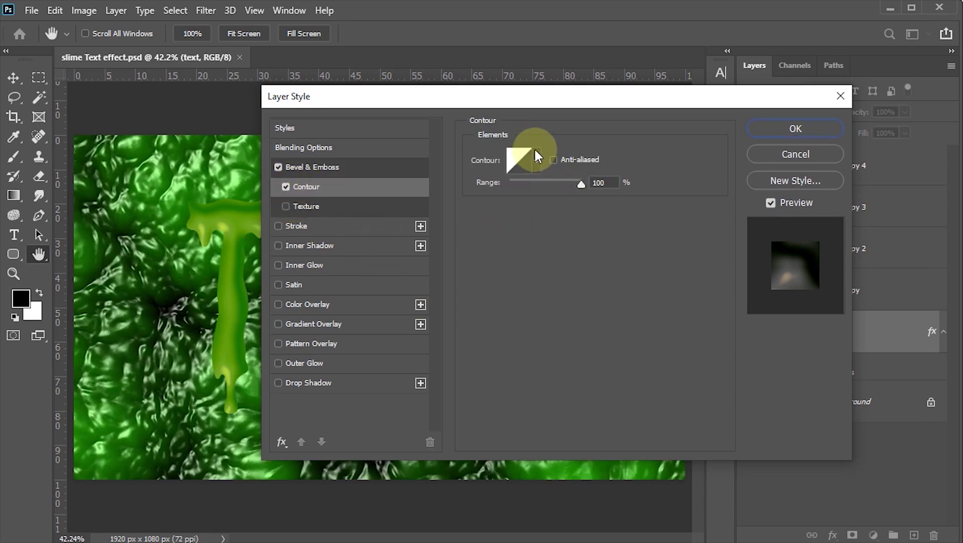
pyautogui.click(536, 152)
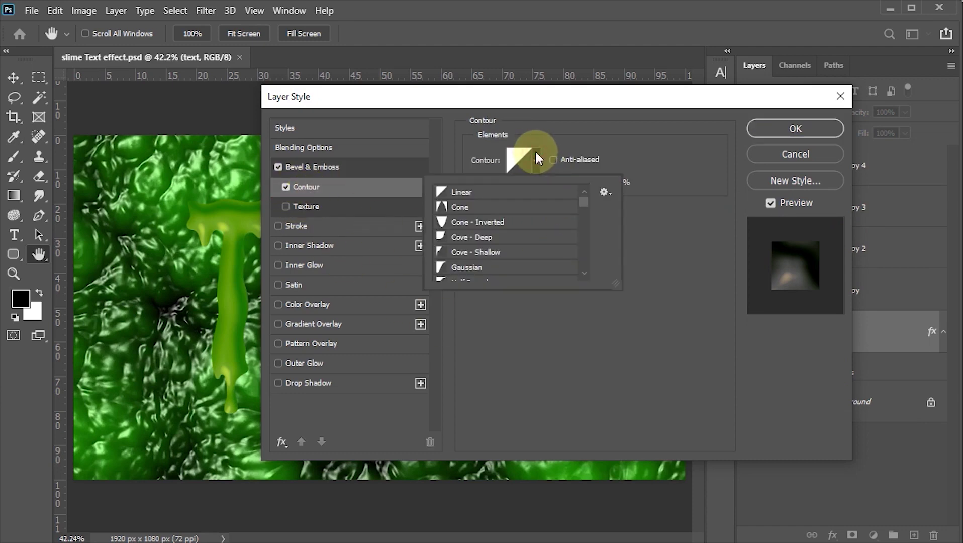
pyautogui.click(458, 194)
pyautogui.click(612, 346)
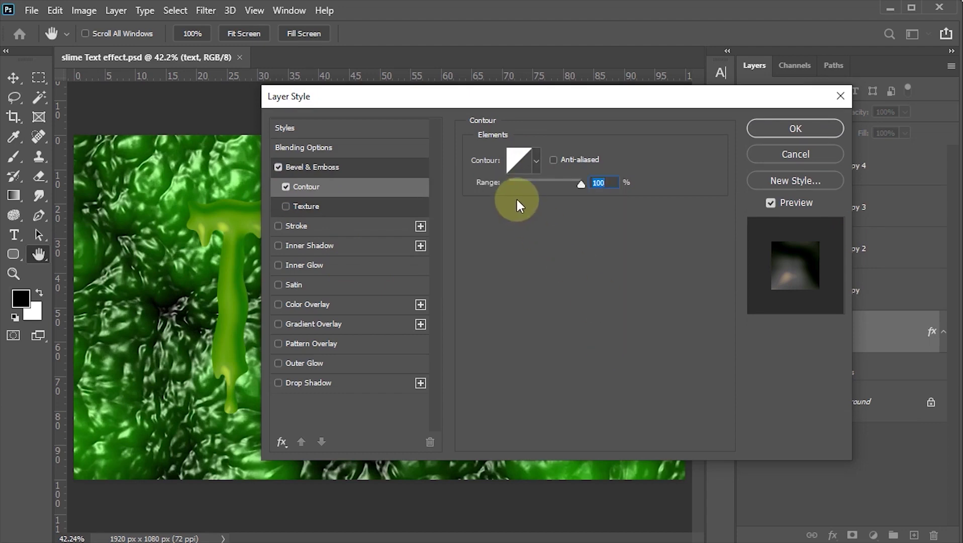
pyautogui.doubleClick(599, 182)
pyautogui.write('5')
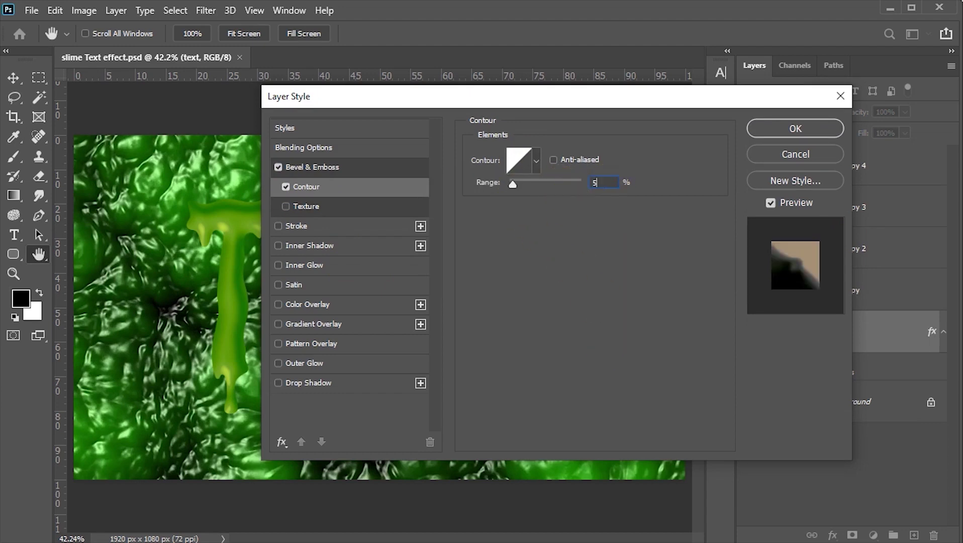
pyautogui.write('0')
pyautogui.click(554, 274)
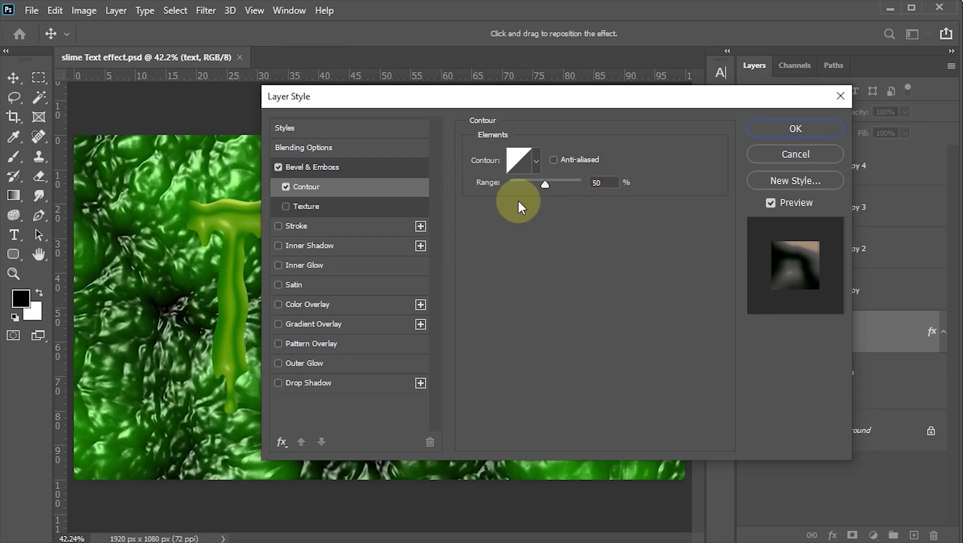
pyautogui.click(293, 265)
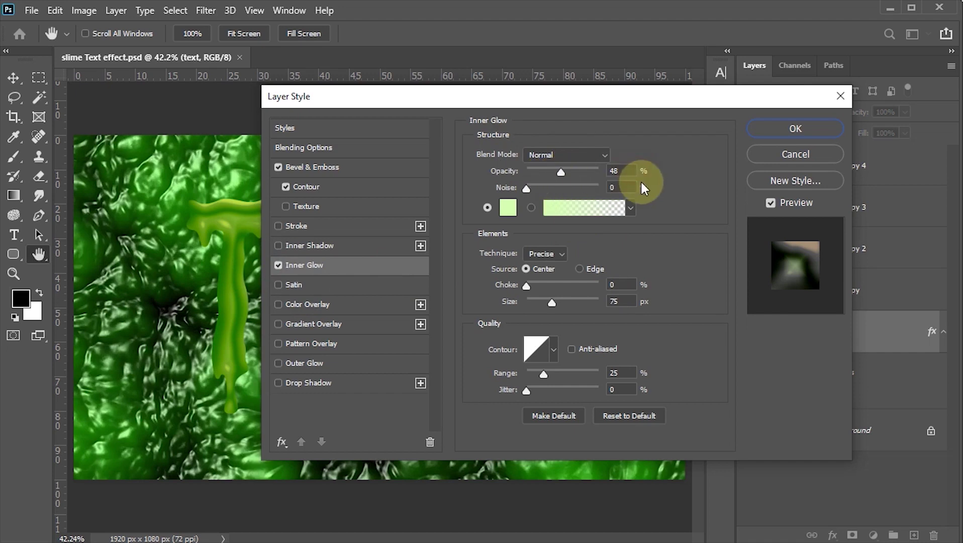
# Step: Set the inner glow to 100% opacity in pale green #d5ffb0
pyautogui.doubleClick(630, 167)
pyautogui.write('100')
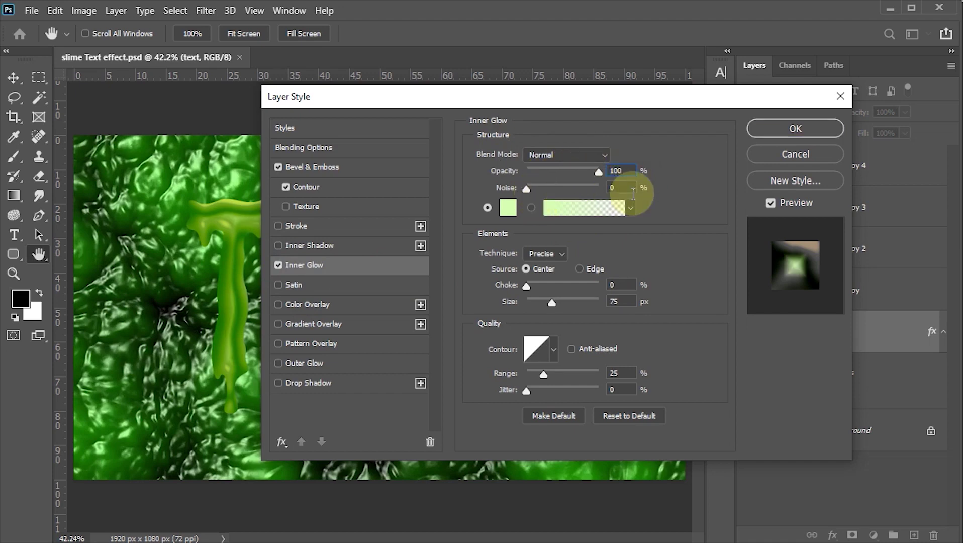
pyautogui.click(507, 207)
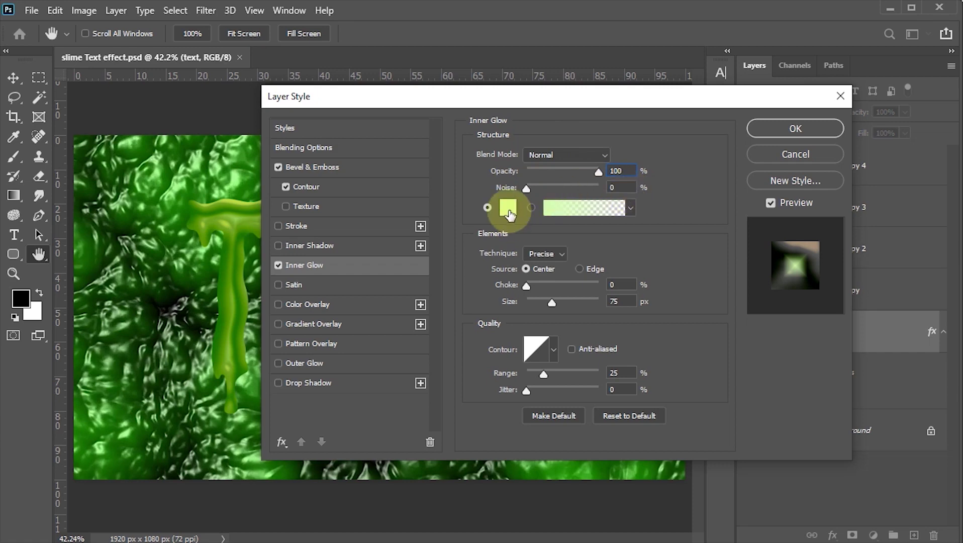
pyautogui.click(802, 476)
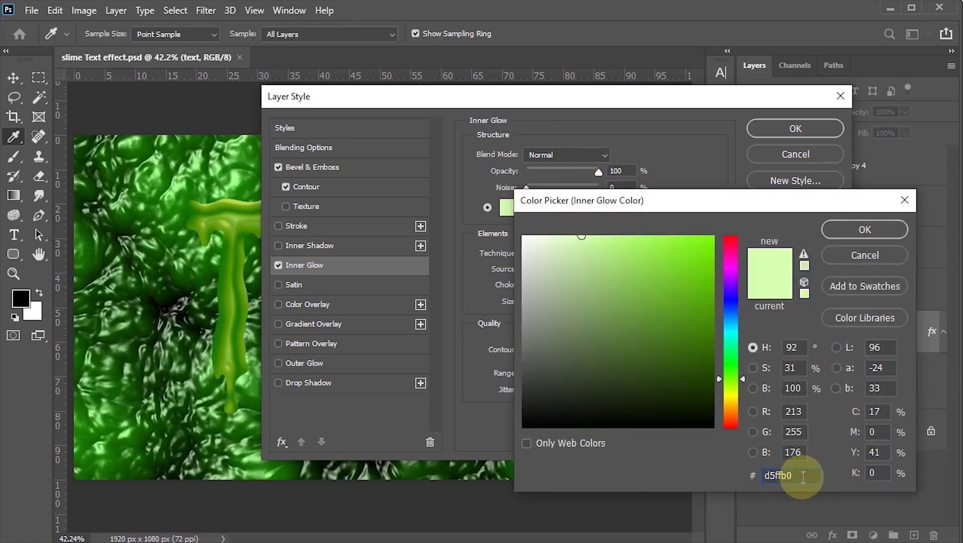
pyautogui.click(894, 229)
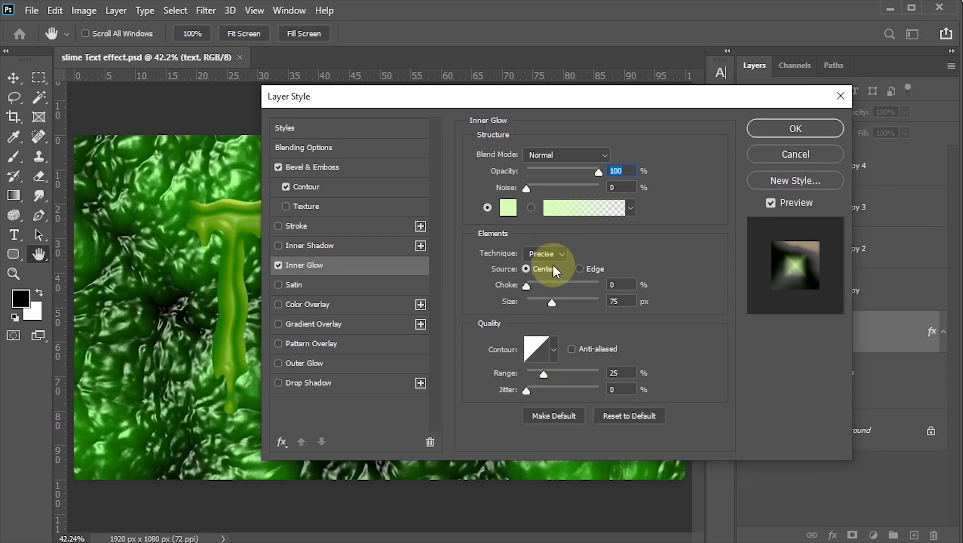
# Step: Give the inner glow a 150 px size, Linear contour and 50% range
pyautogui.click(526, 285)
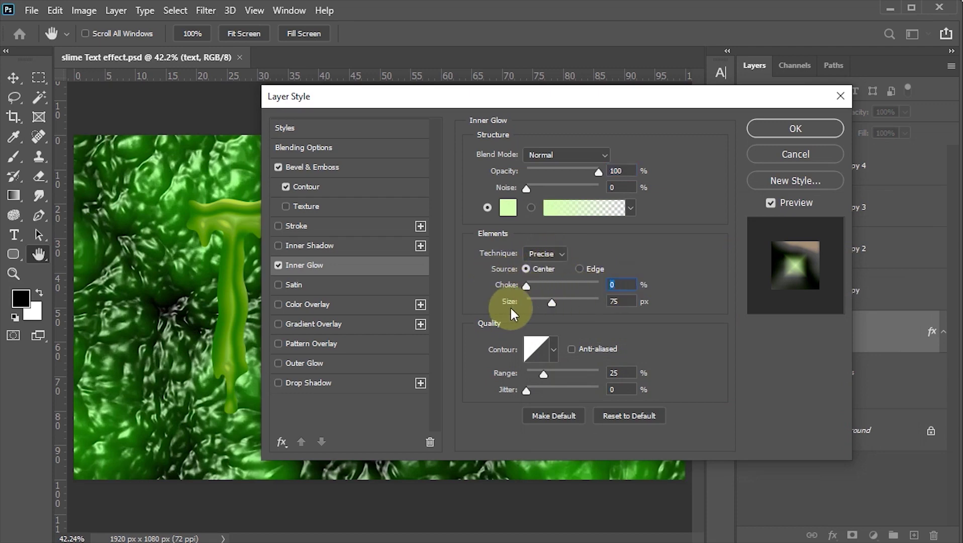
pyautogui.click(623, 301)
pyautogui.write('1')
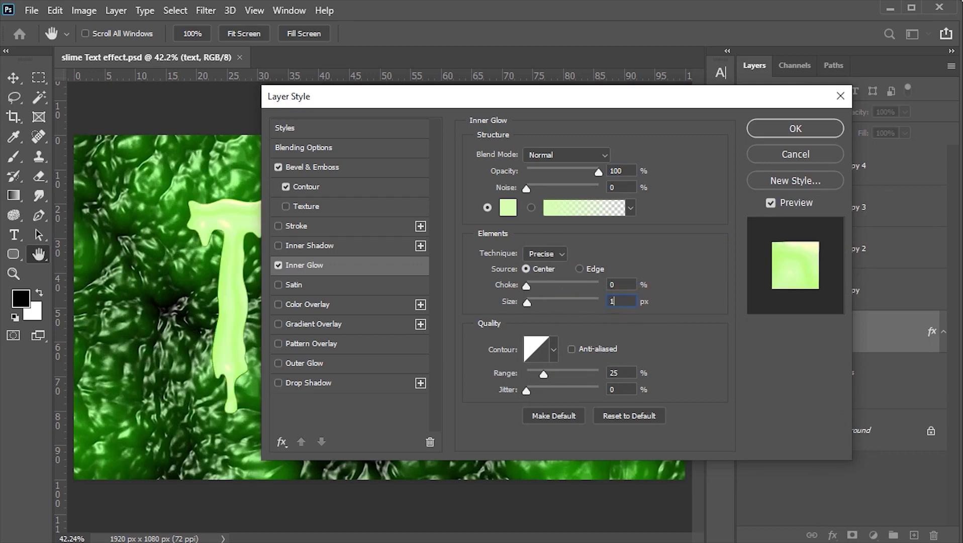
pyautogui.write('50')
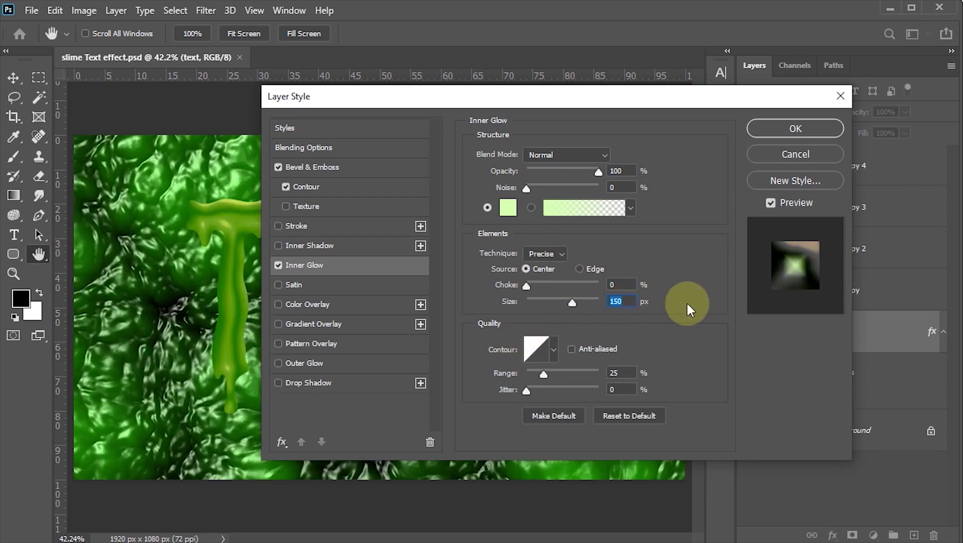
pyautogui.click(553, 350)
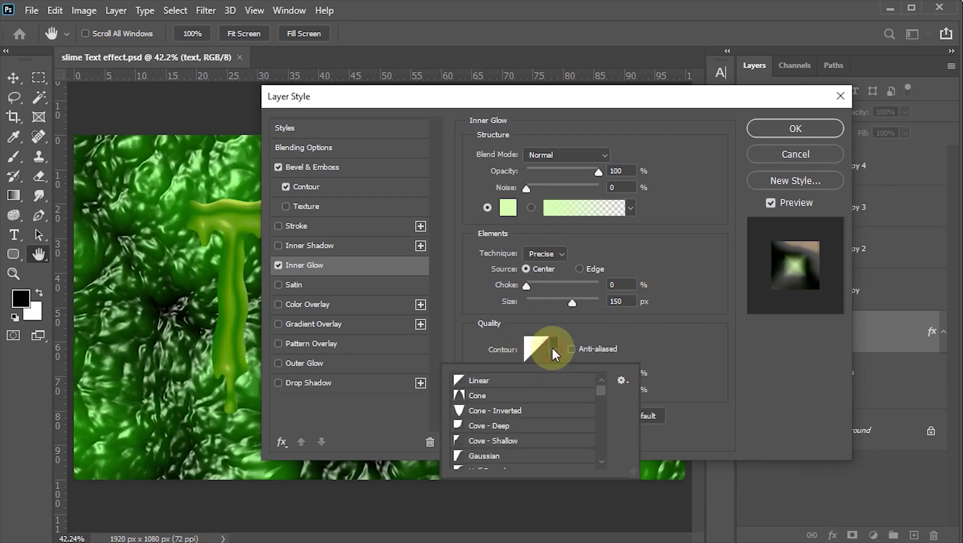
pyautogui.doubleClick(482, 382)
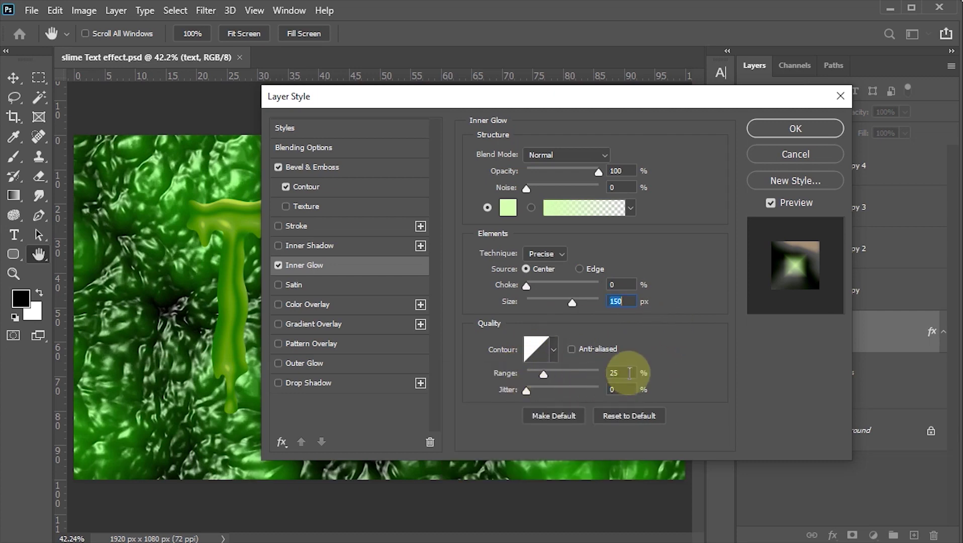
pyautogui.click(619, 373)
pyautogui.write('50')
pyautogui.press('Tab')
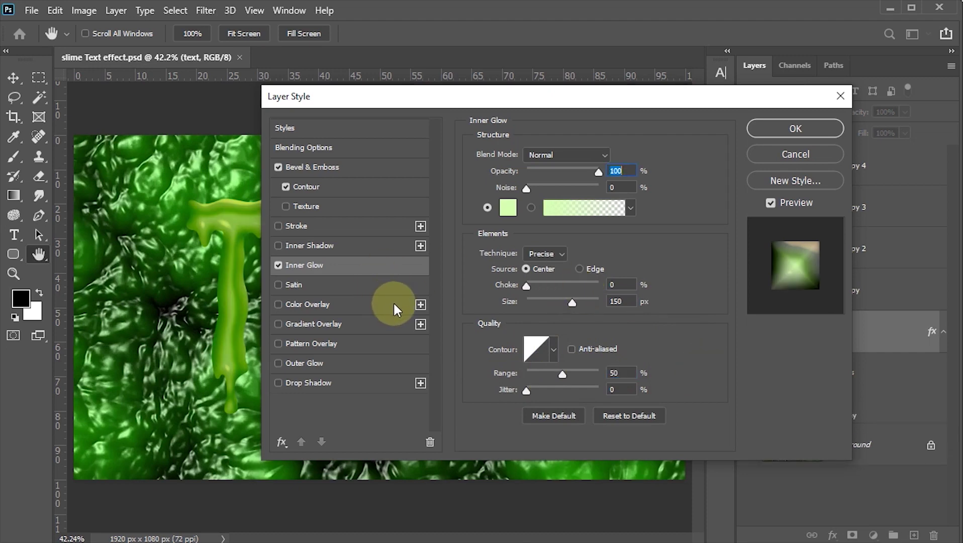
pyautogui.click(292, 324)
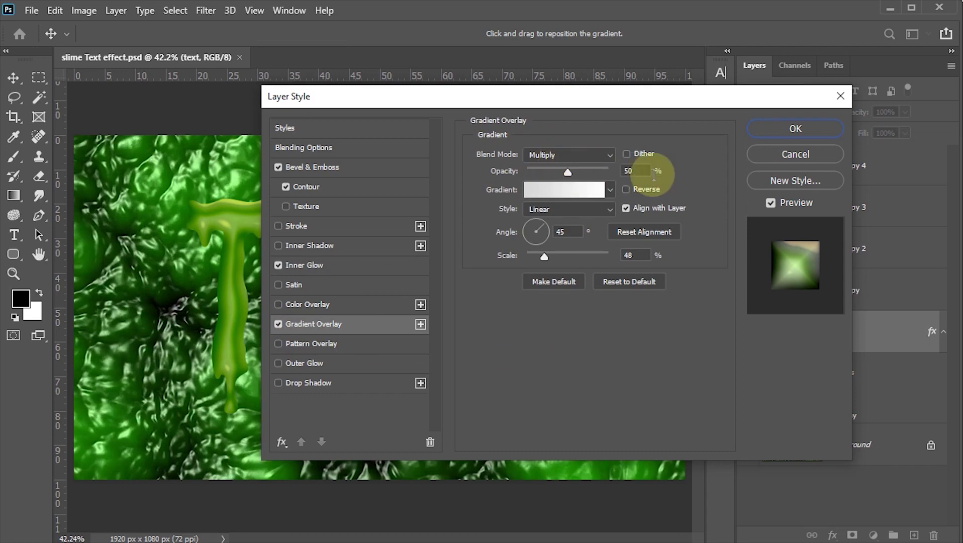
# Step: Set the gradient overlay to 100% opacity and recolour its gradient stops, starting with light grey
pyautogui.click(630, 171)
pyautogui.press('BackSpace')
pyautogui.press('BackSpace')
pyautogui.write('100')
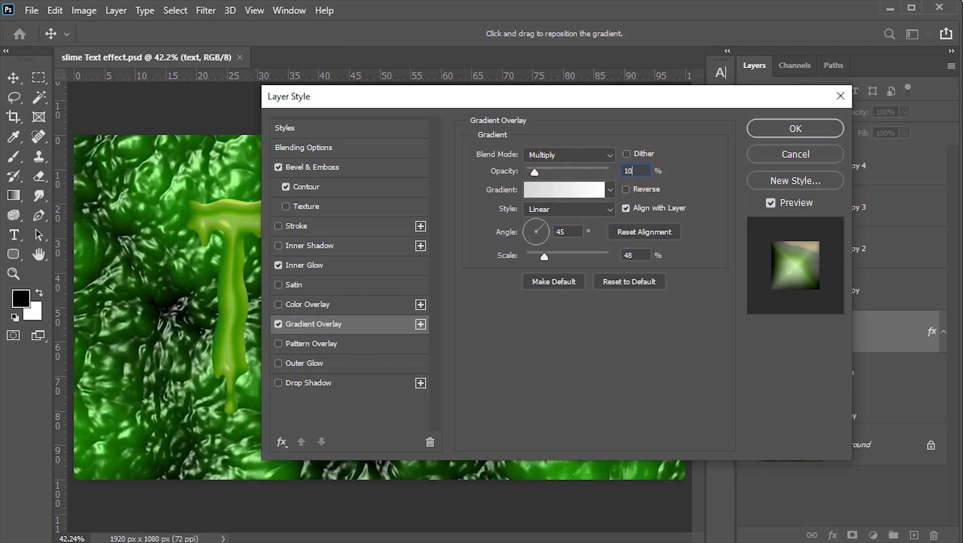
pyautogui.click(542, 191)
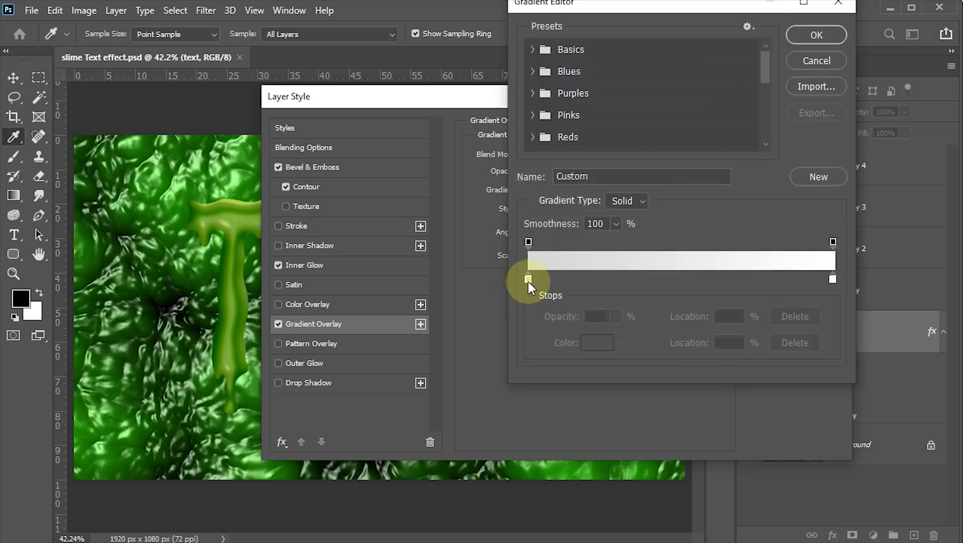
pyautogui.doubleClick(527, 279)
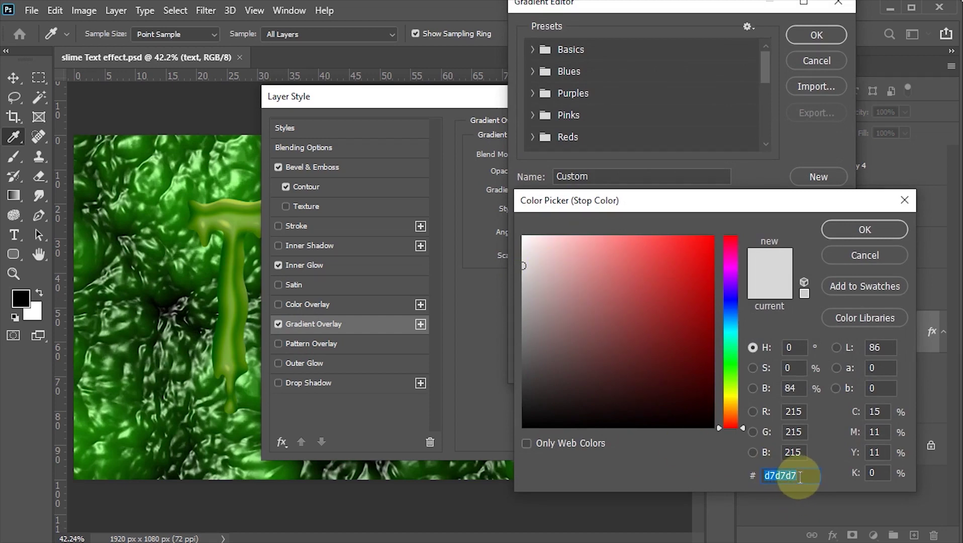
pyautogui.click(877, 227)
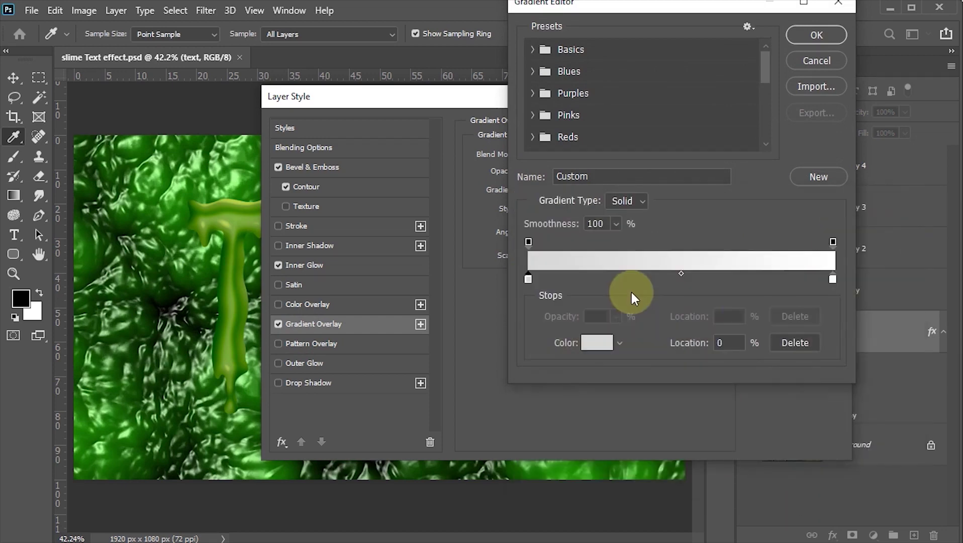
pyautogui.click(834, 278)
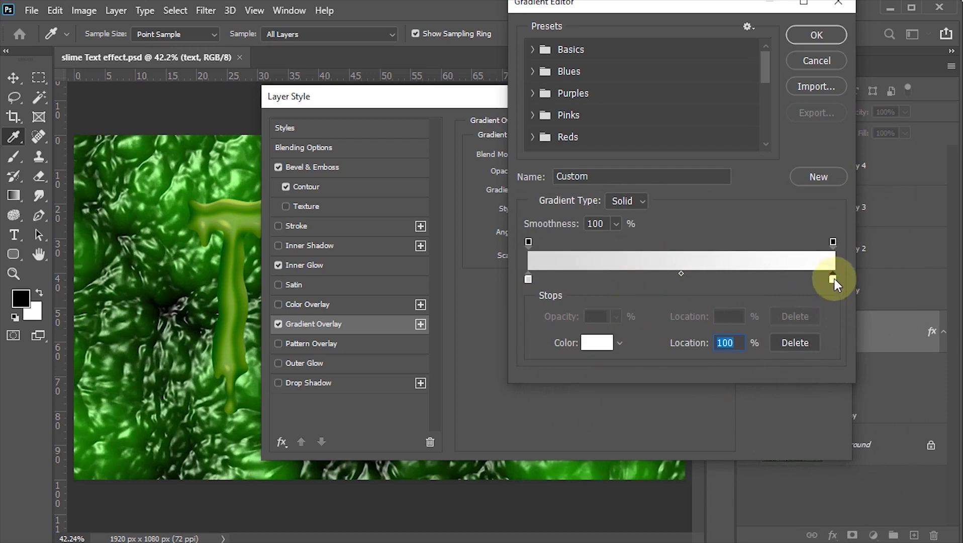
pyautogui.click(597, 342)
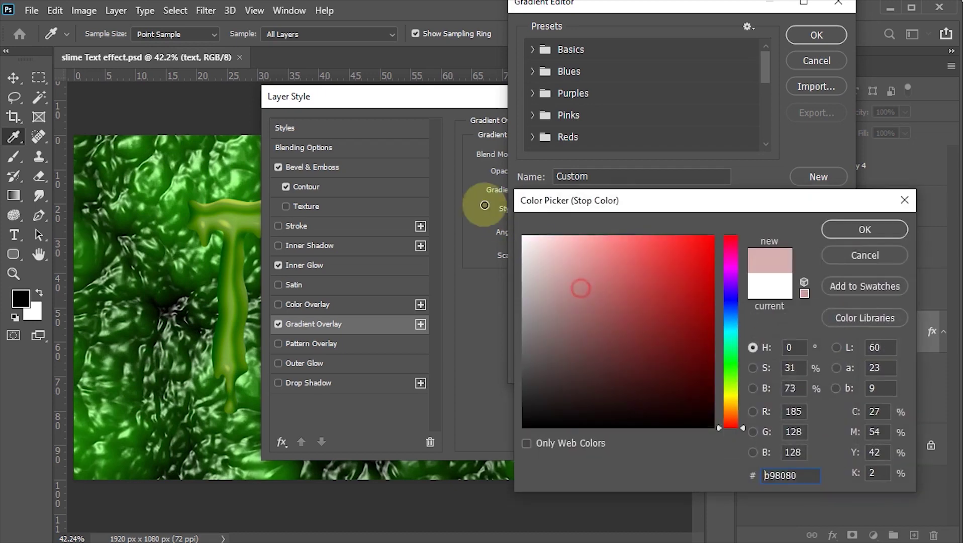
pyautogui.click(864, 256)
pyautogui.click(829, 38)
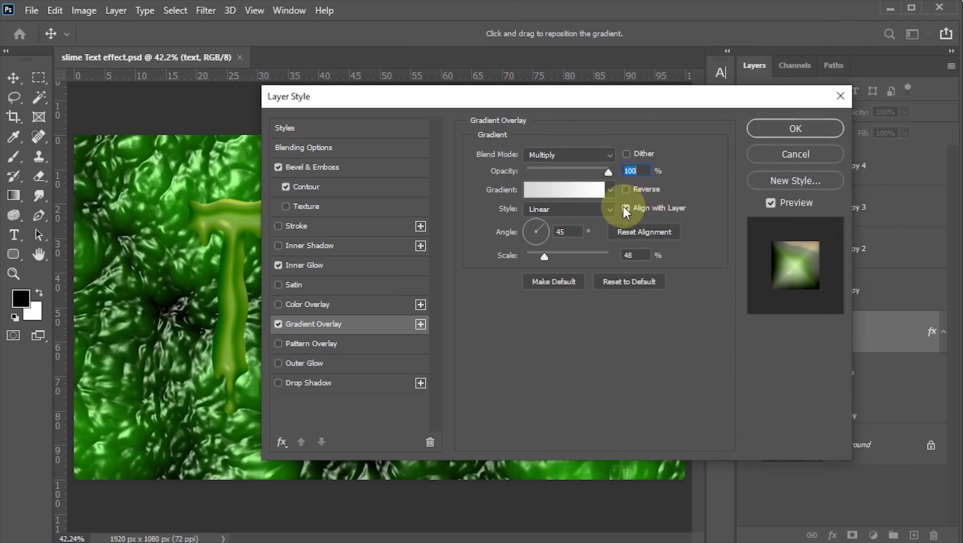
# Step: Set the gradient overlay angle to 90° and scale to 100%
pyautogui.doubleClick(578, 234)
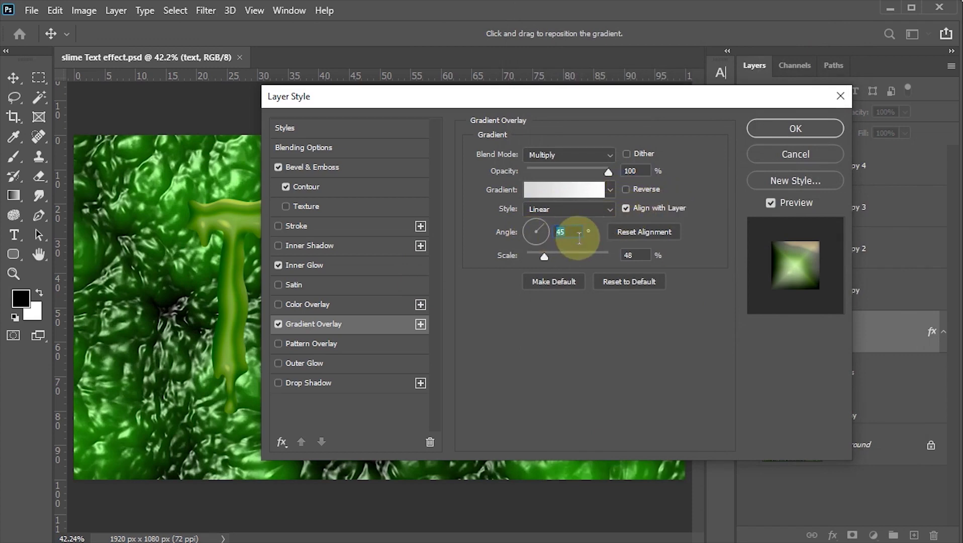
pyautogui.write('90')
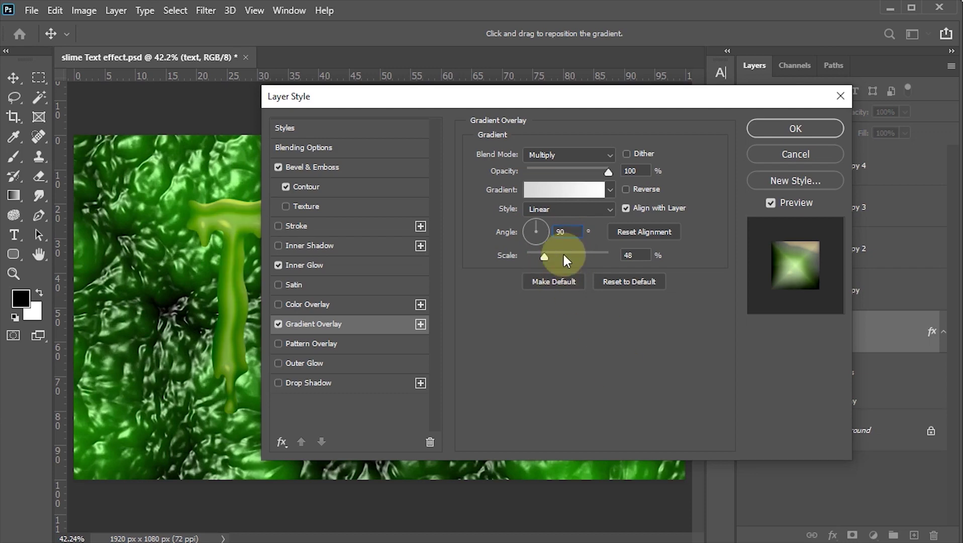
pyautogui.doubleClick(628, 254)
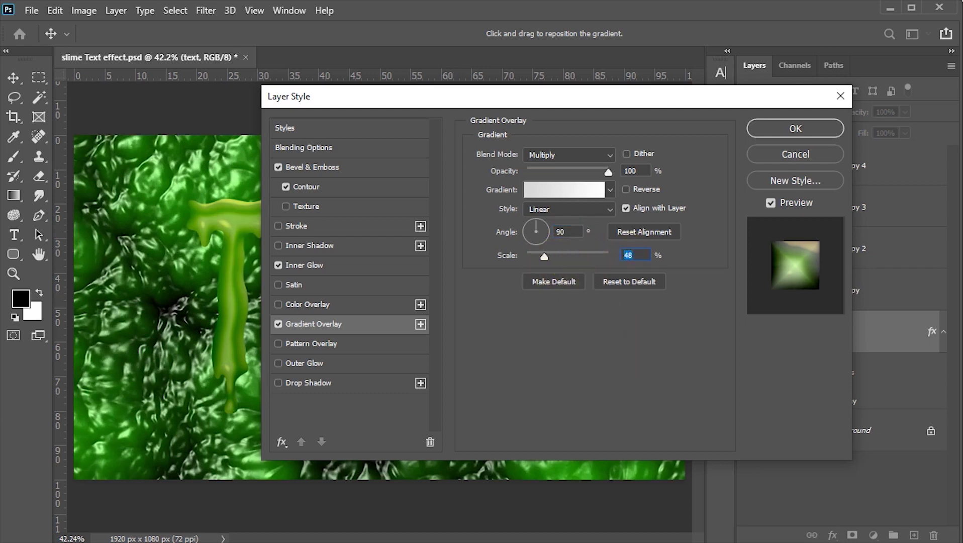
pyautogui.write('100')
# Step: Enable Outer Glow at 75% opacity, keeping the dark green #006511 colour
pyautogui.click(318, 364)
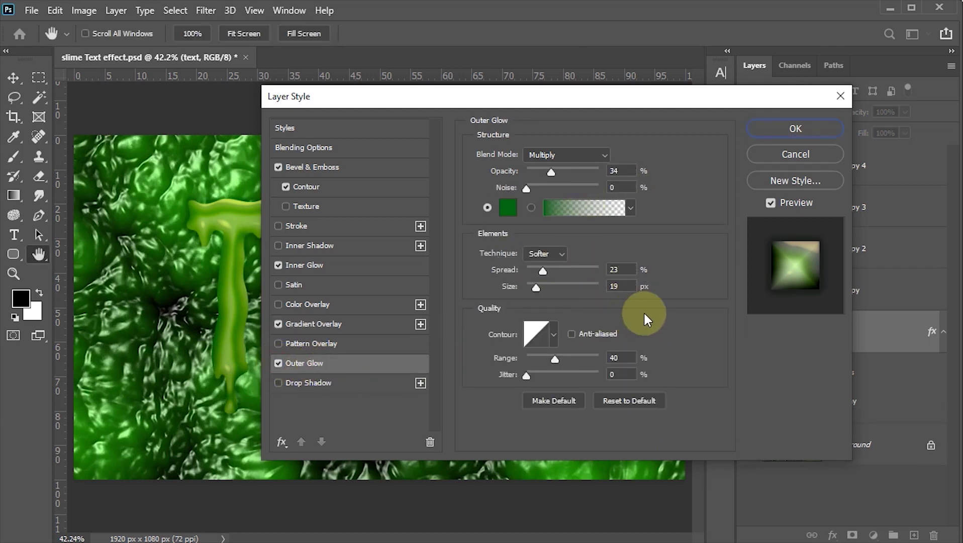
pyautogui.press('Tab')
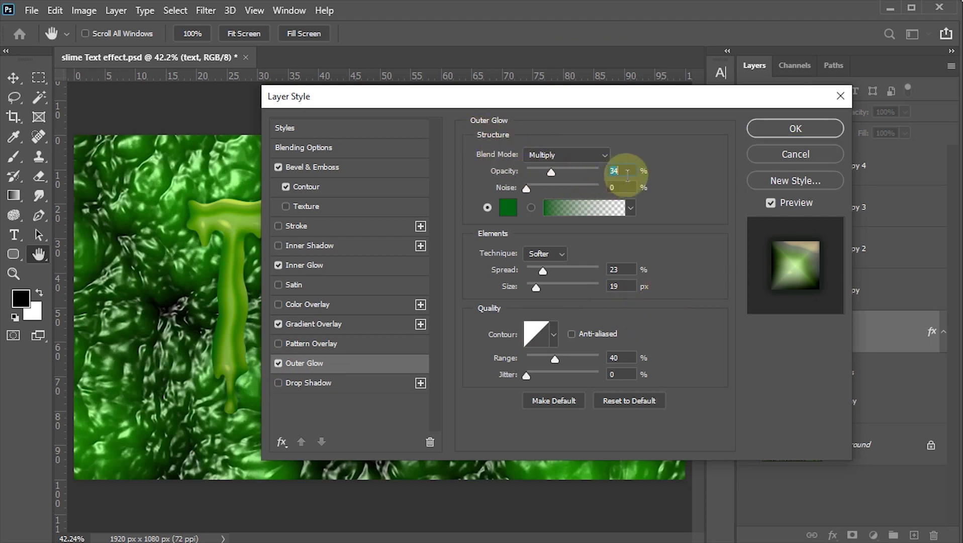
pyautogui.write('7')
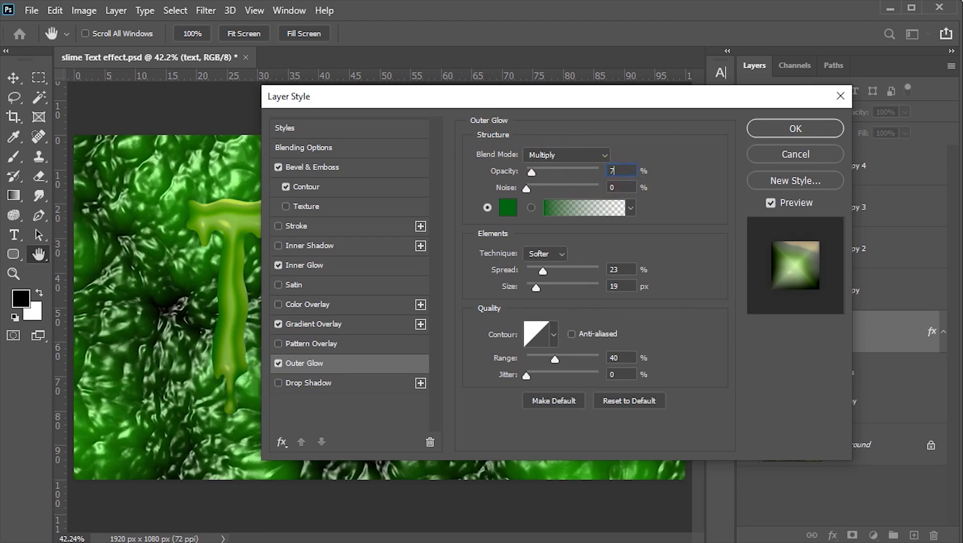
pyautogui.write('5')
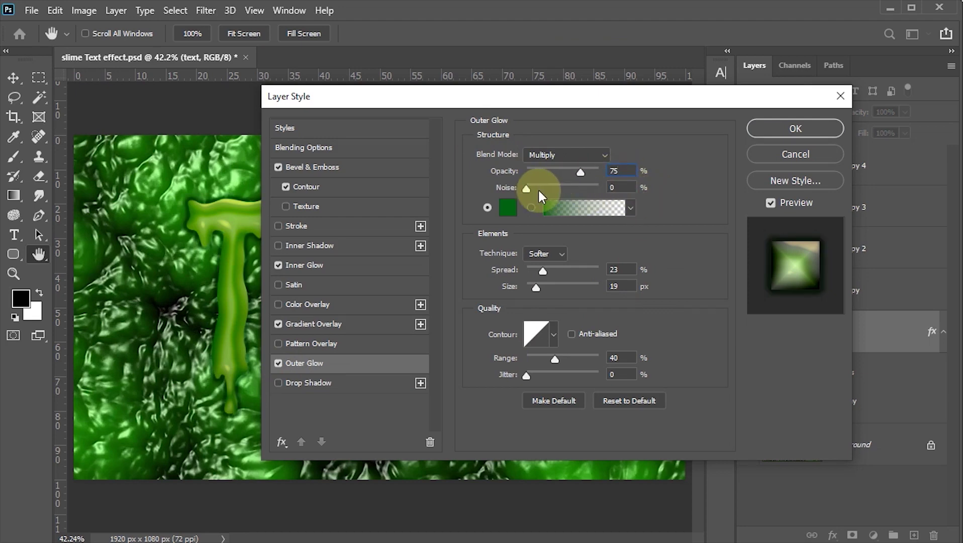
pyautogui.click(506, 207)
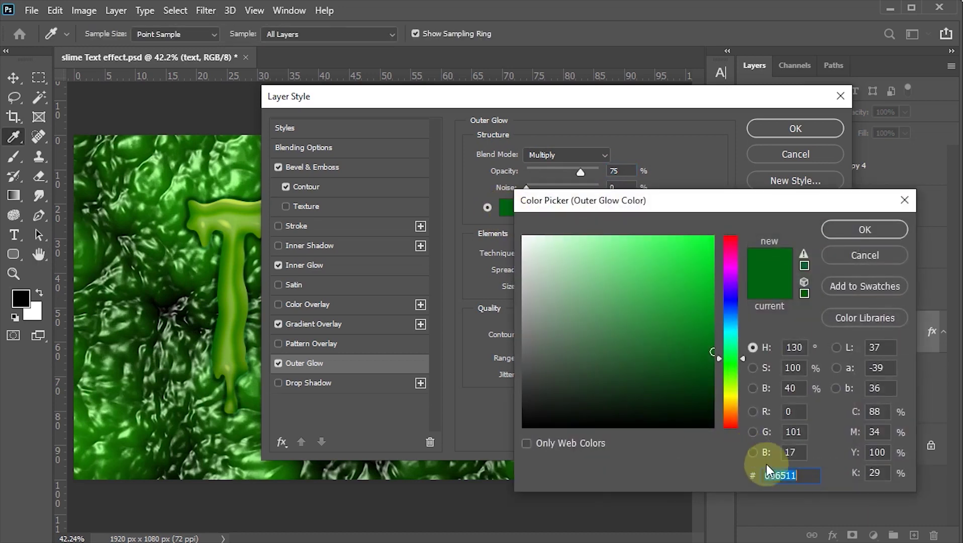
pyautogui.click(787, 475)
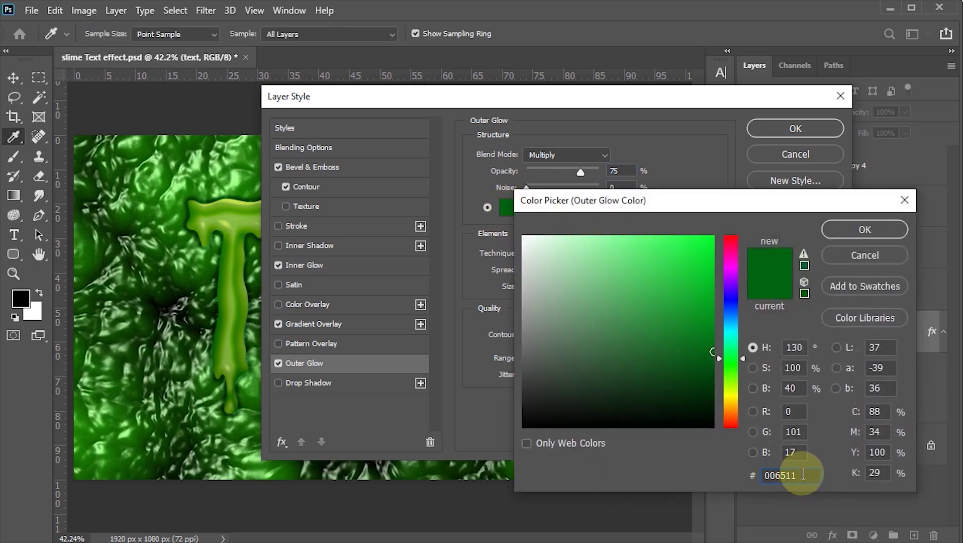
pyautogui.click(865, 229)
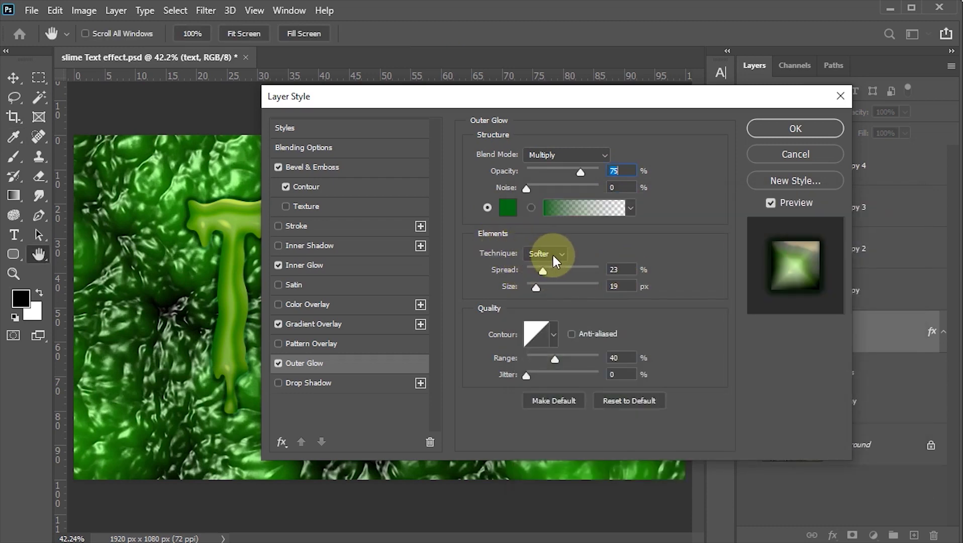
# Step: Set the outer glow spread to 50%, size 40 px and range 75%
pyautogui.click(621, 269)
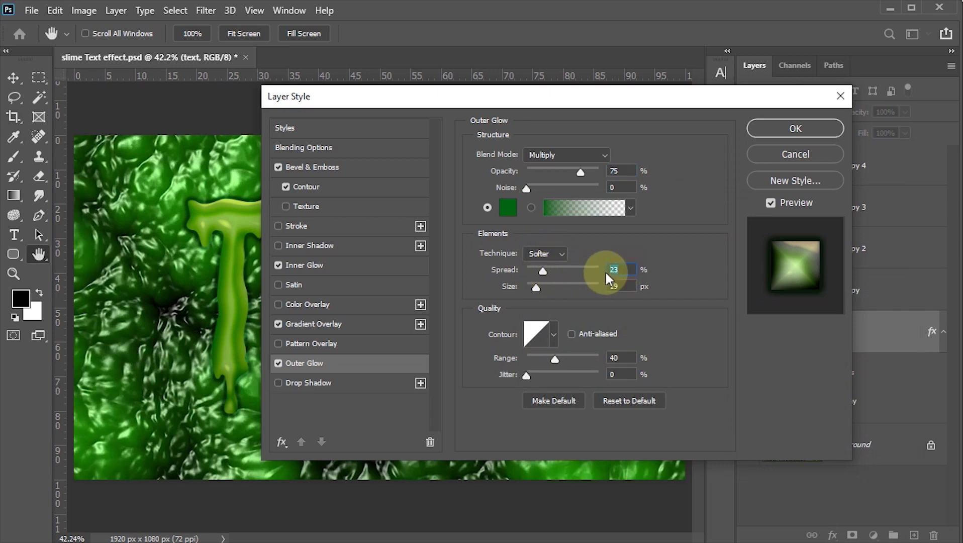
pyautogui.write('50')
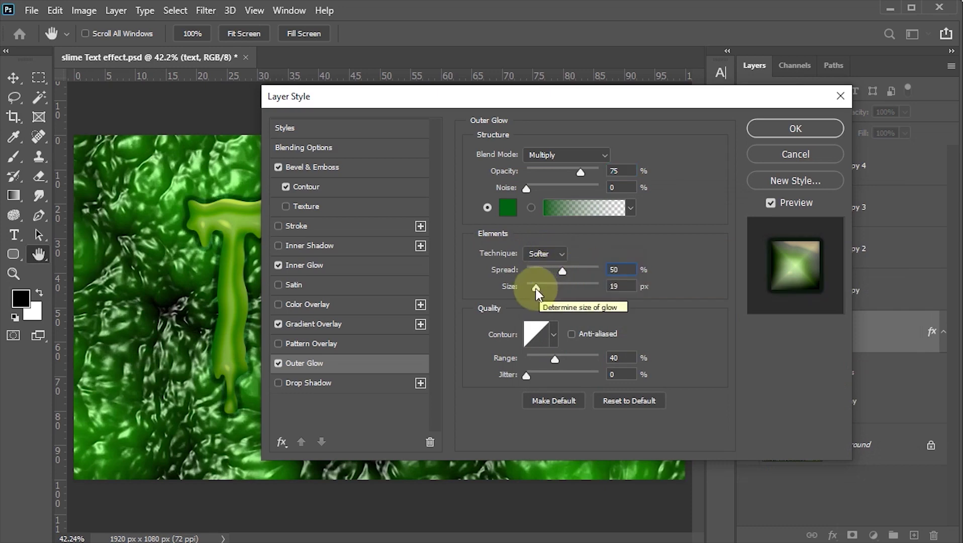
pyautogui.click(623, 287)
pyautogui.write('4')
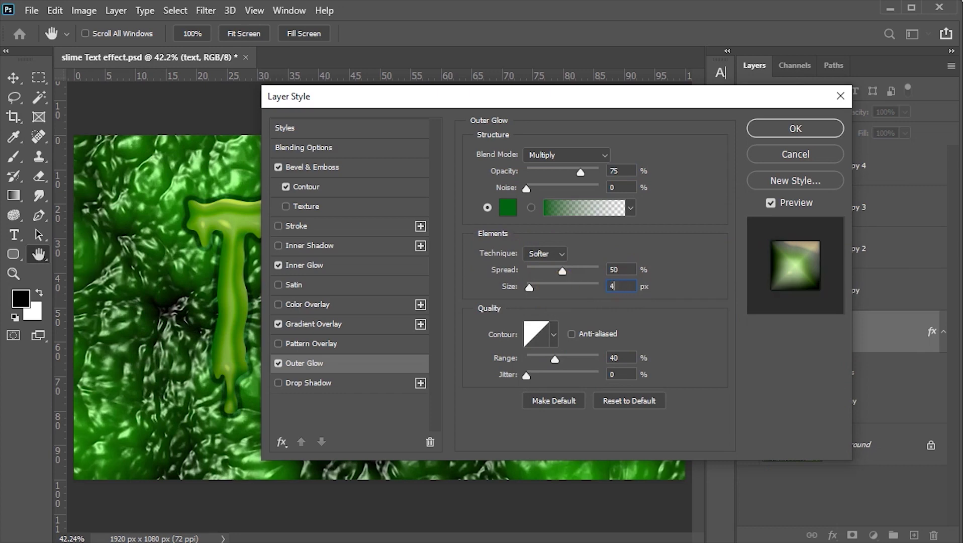
pyautogui.write('0')
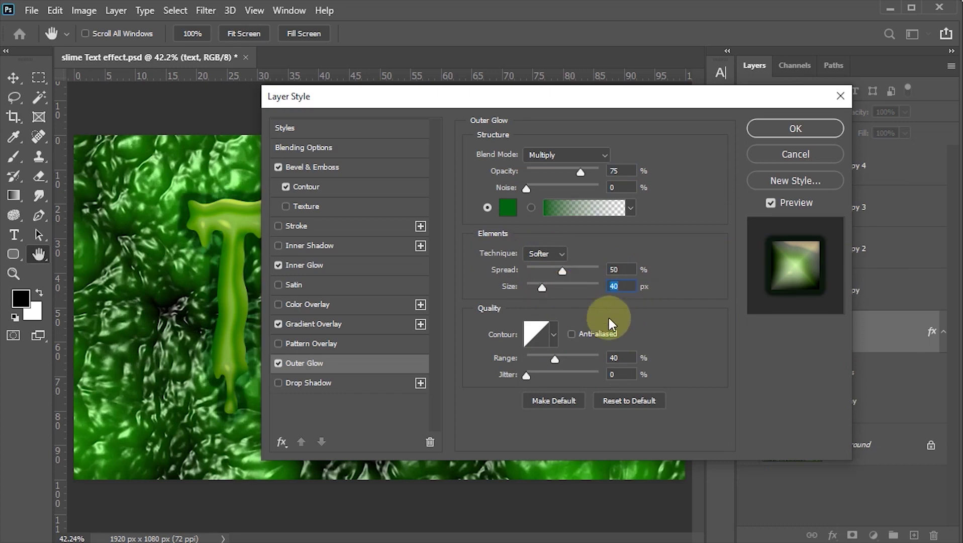
pyautogui.click(553, 332)
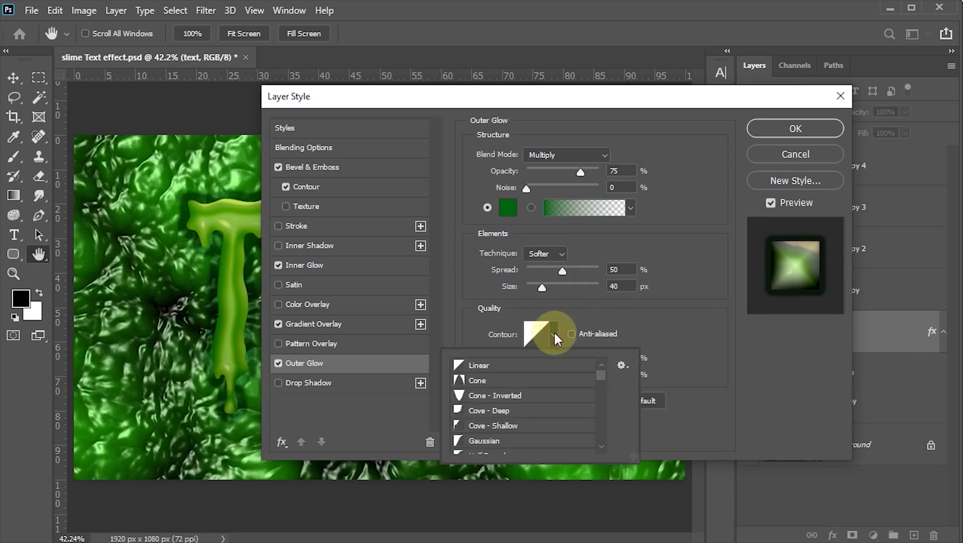
pyautogui.click(645, 337)
pyautogui.doubleClick(624, 358)
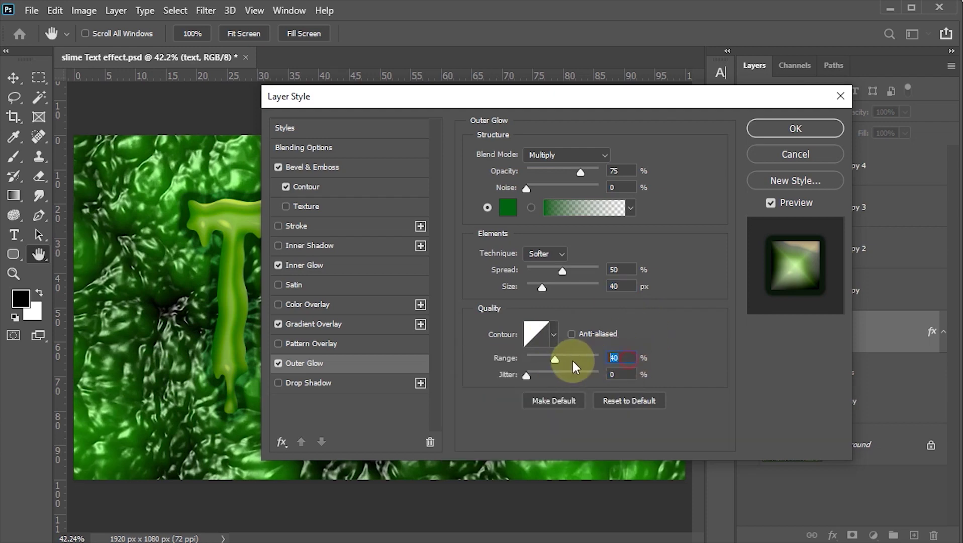
pyautogui.write('75')
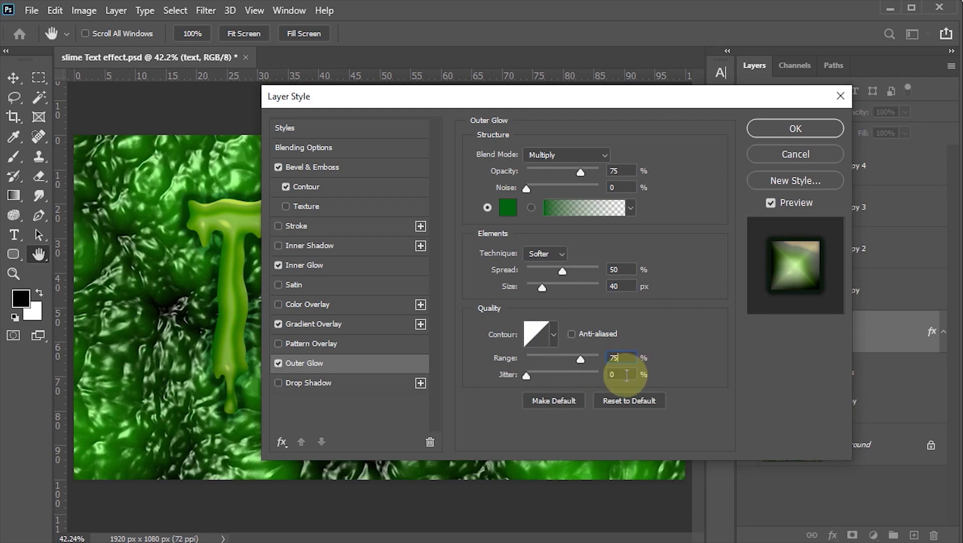
pyautogui.click(280, 385)
# Step: Give the drop shadow a dark green colour at 100% opacity
pyautogui.click(312, 385)
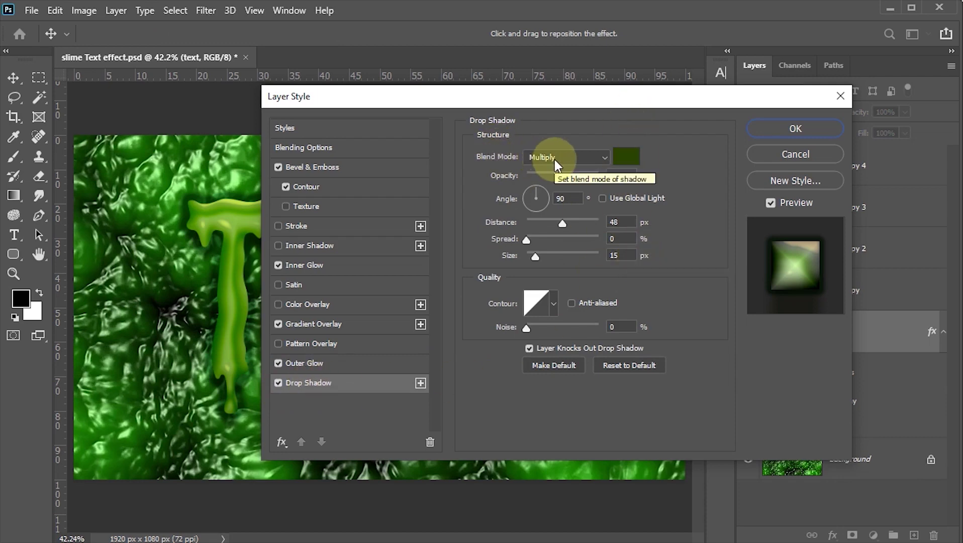
pyautogui.click(628, 158)
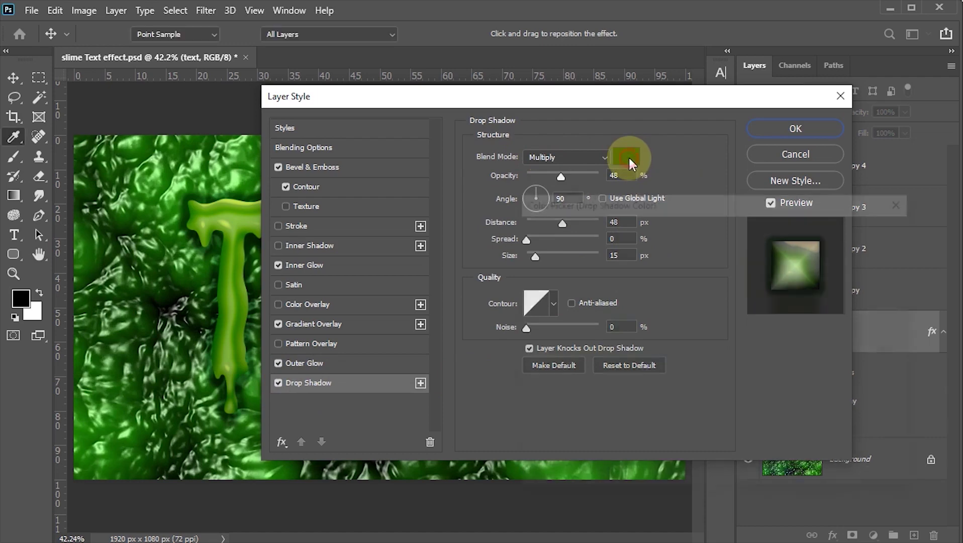
pyautogui.click(793, 476)
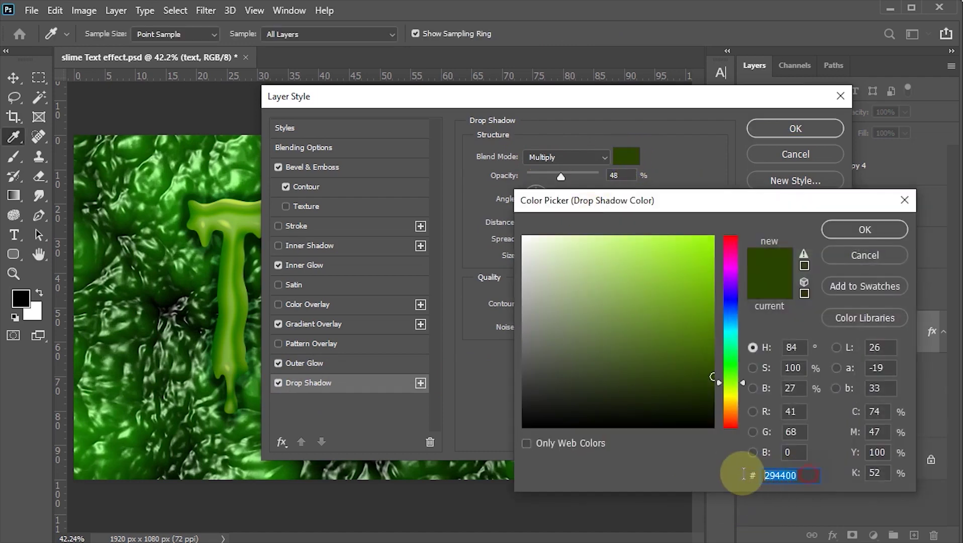
pyautogui.moveTo(795, 477); pyautogui.dragTo(738, 477)
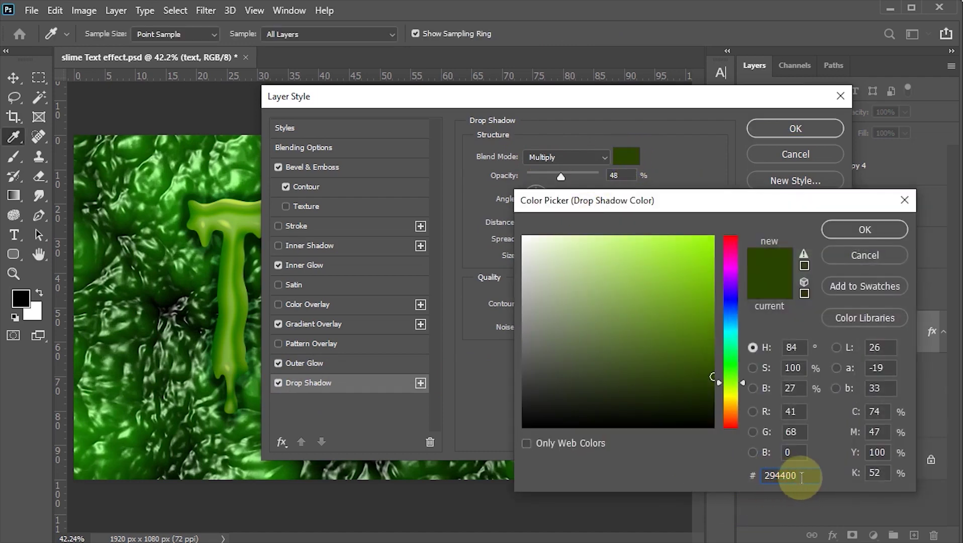
pyautogui.click(865, 229)
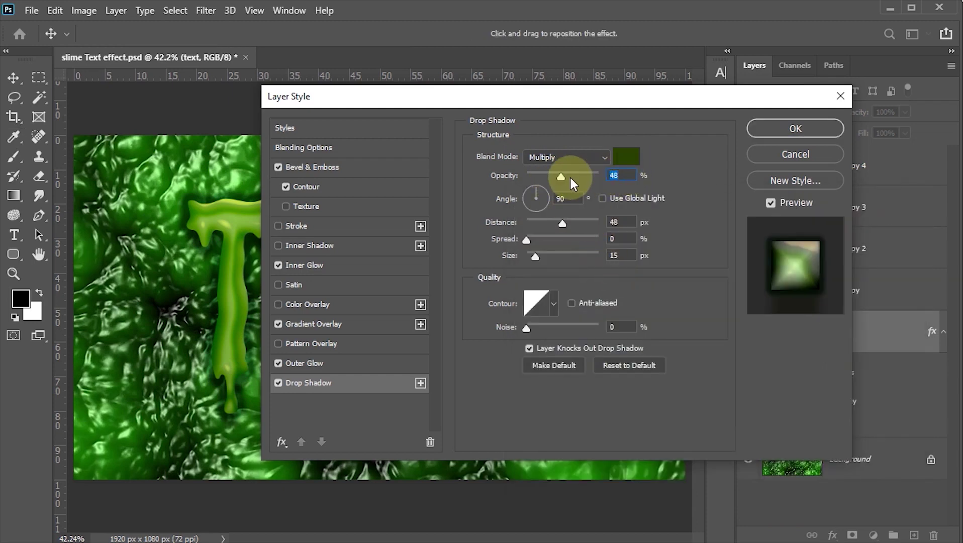
pyautogui.write('100')
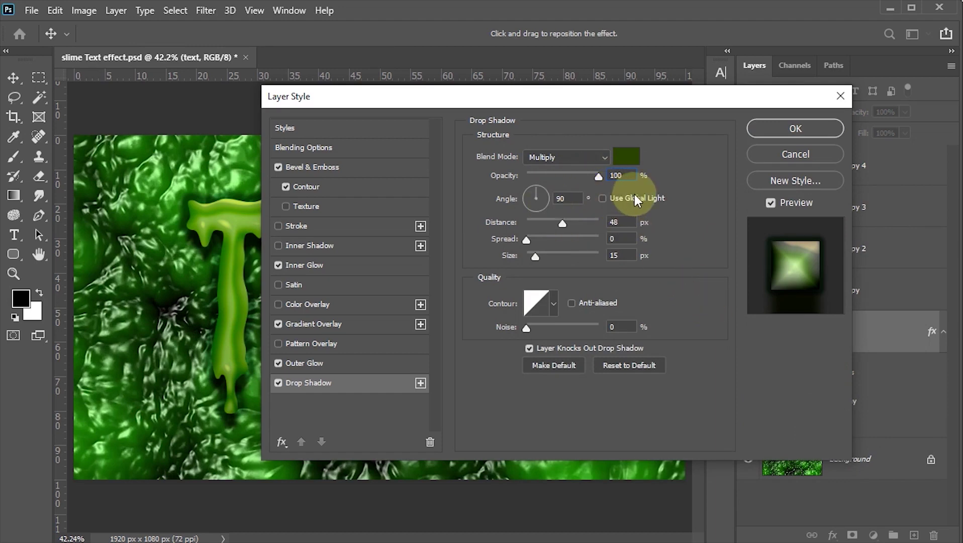
# Step: Set the shadow to 90°, 75 px distance, 30 px size, Linear contour, and apply it
pyautogui.press('Tab')
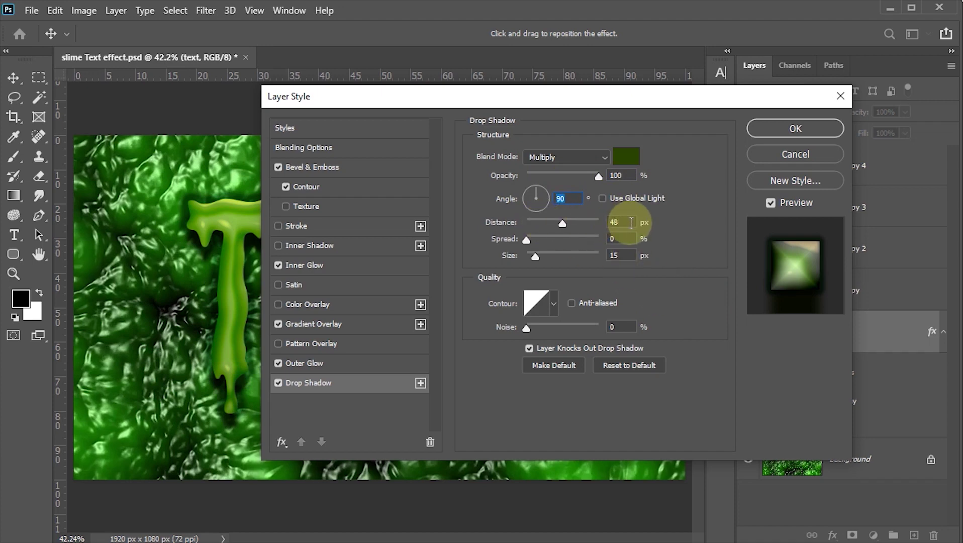
pyautogui.press('Tab')
pyautogui.write('7')
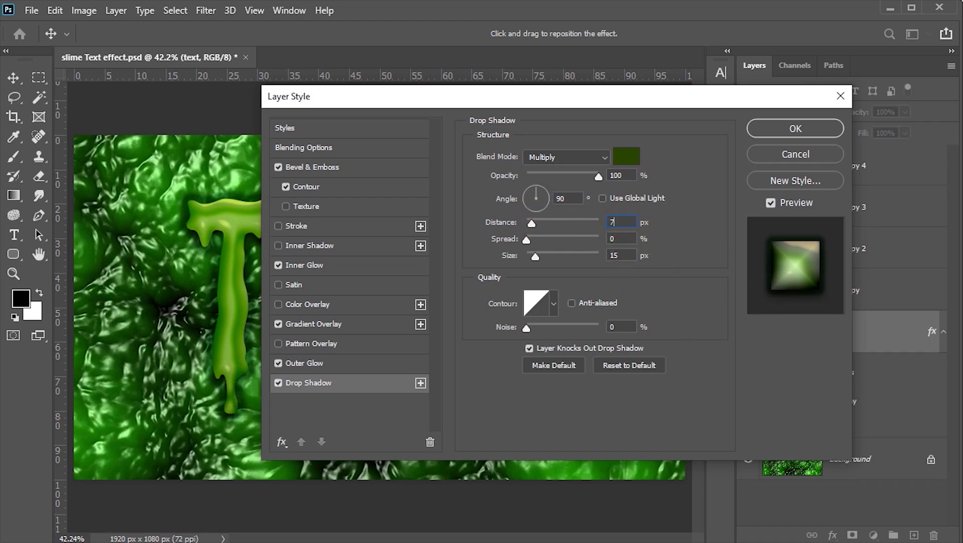
pyautogui.write('5')
pyautogui.press('Tab')
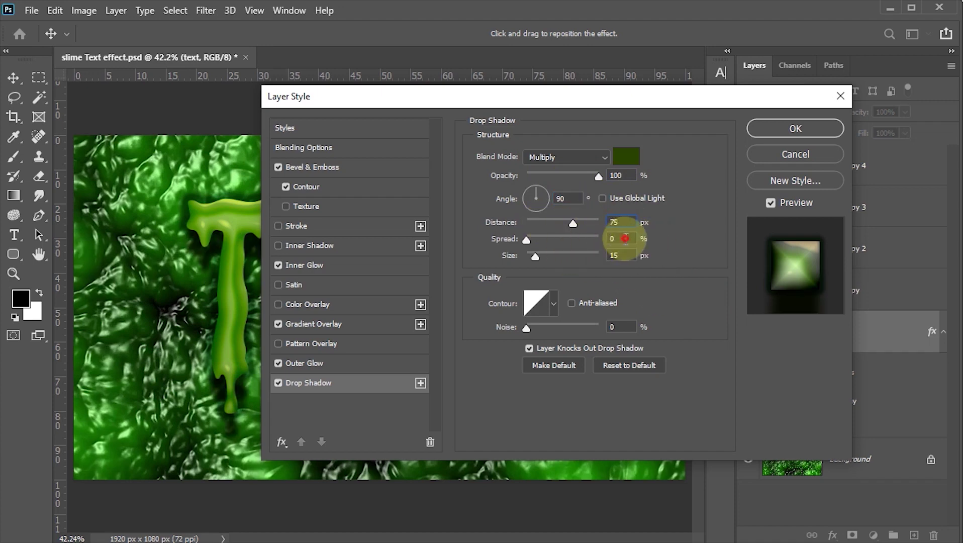
pyautogui.press('Tab')
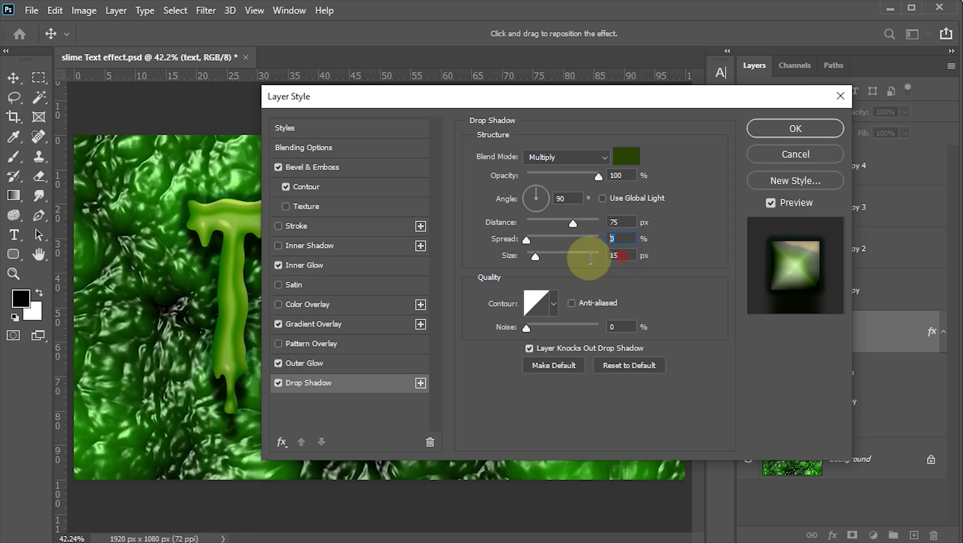
pyautogui.write('30')
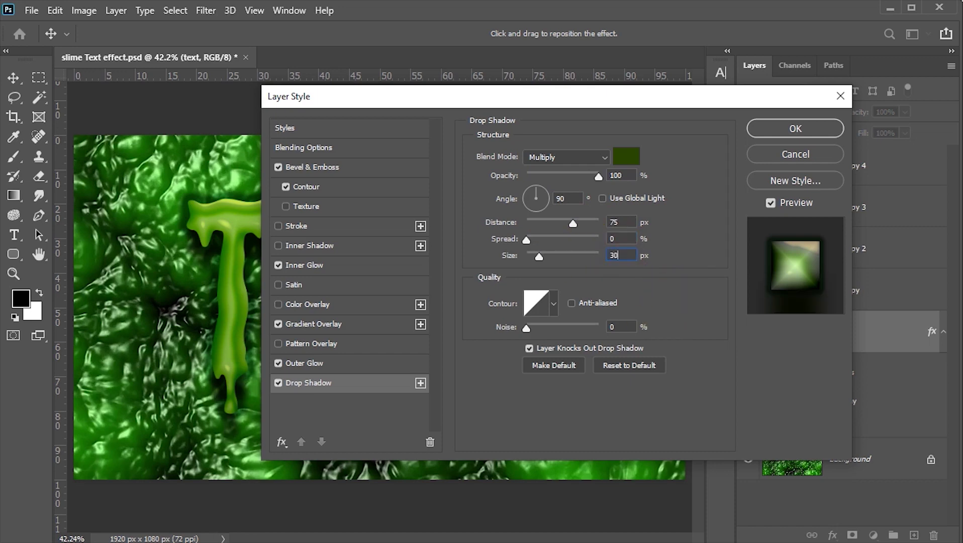
pyautogui.click(553, 301)
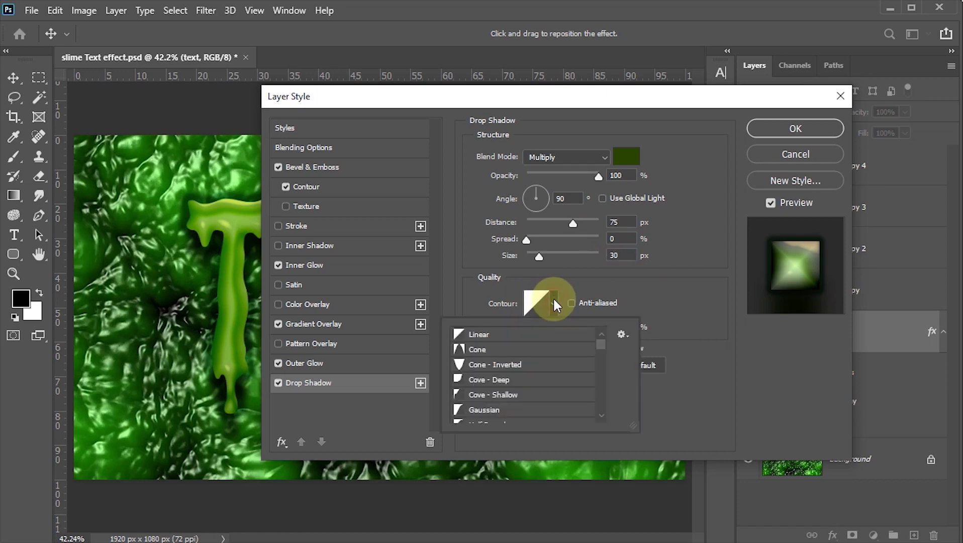
pyautogui.click(473, 336)
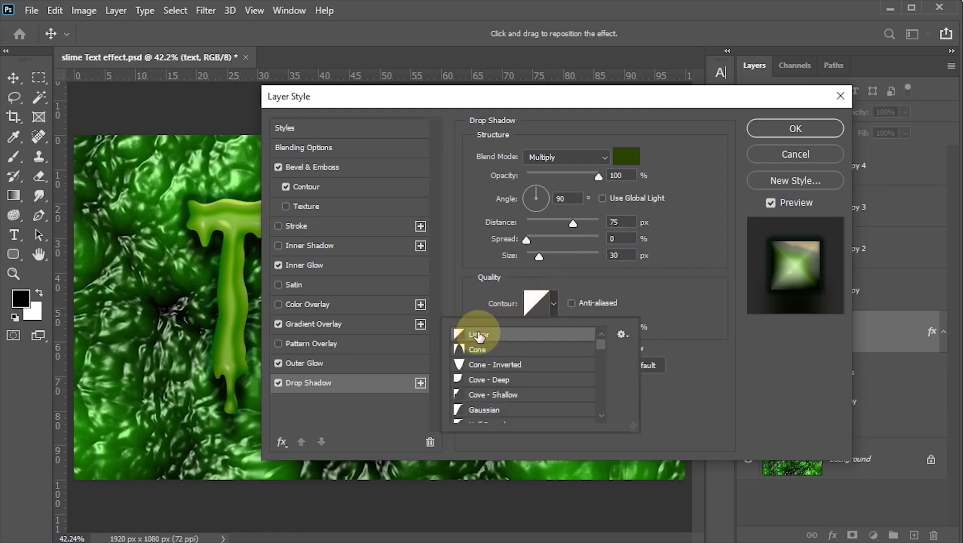
pyautogui.click(667, 299)
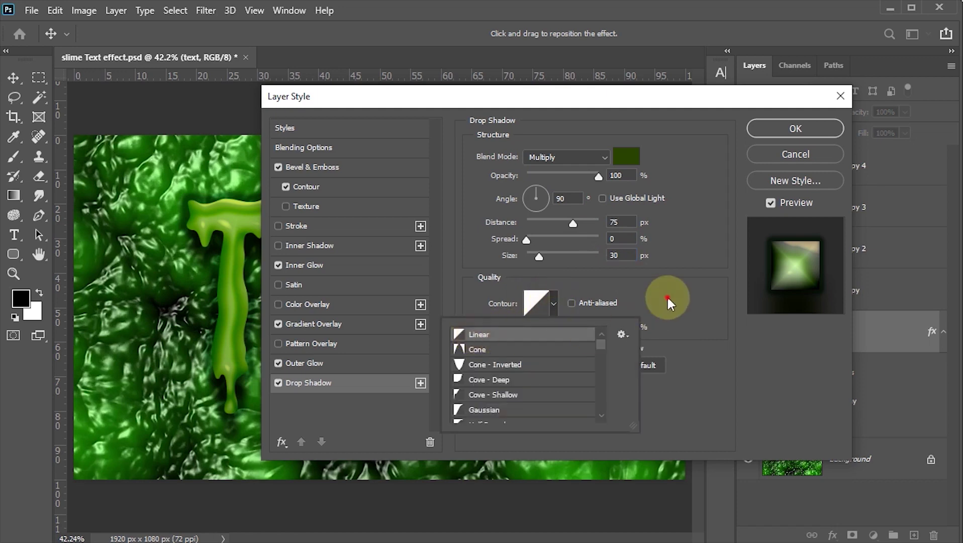
pyautogui.click(778, 127)
# Step: Save, then duplicate the text layer and hide the copy's outer glow and drop shadow
pyautogui.hotkey('ctrl', 's')
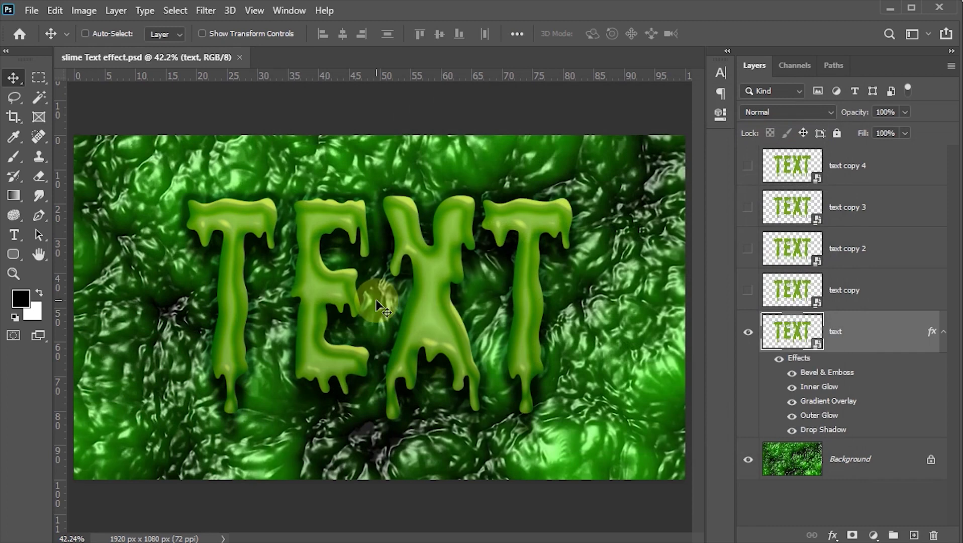
pyautogui.hotkey('ctrl', 'j')
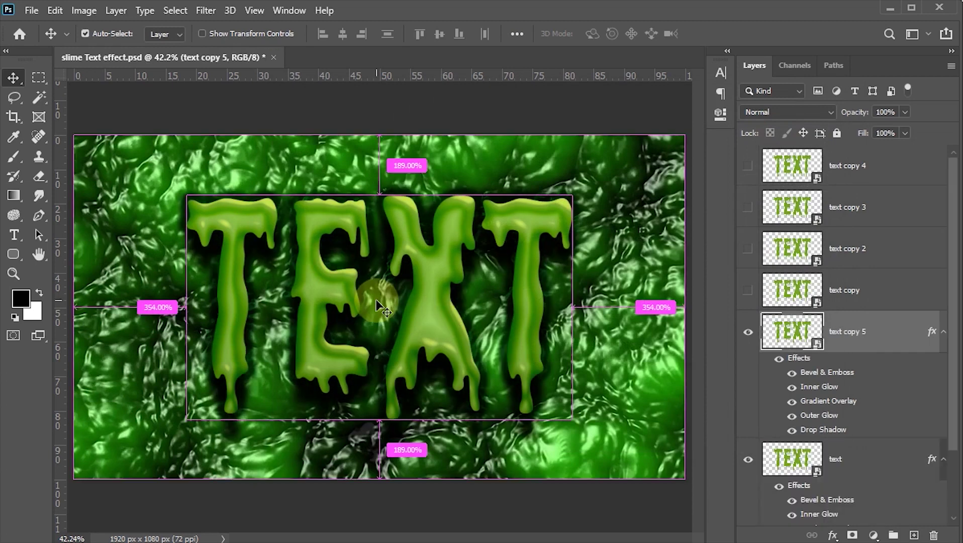
pyautogui.click(376, 301)
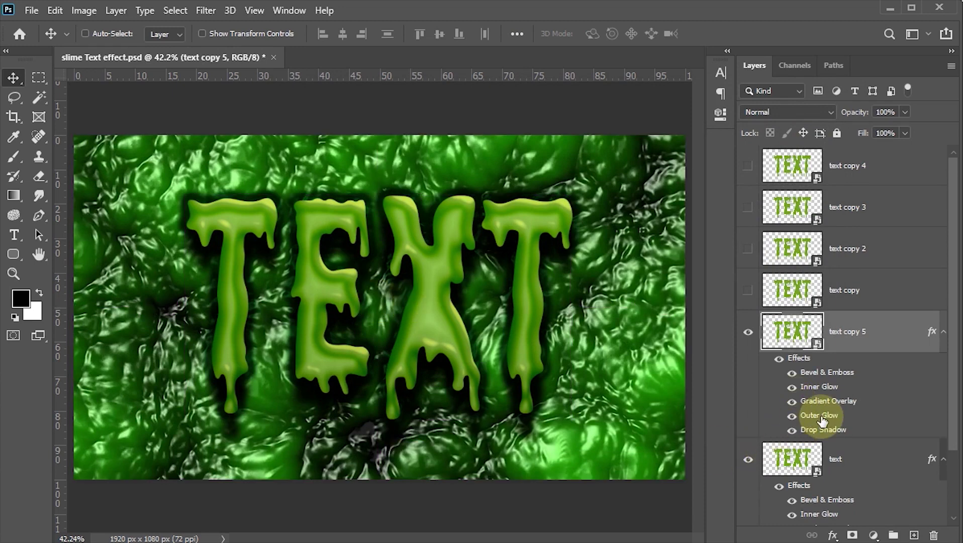
pyautogui.click(792, 415)
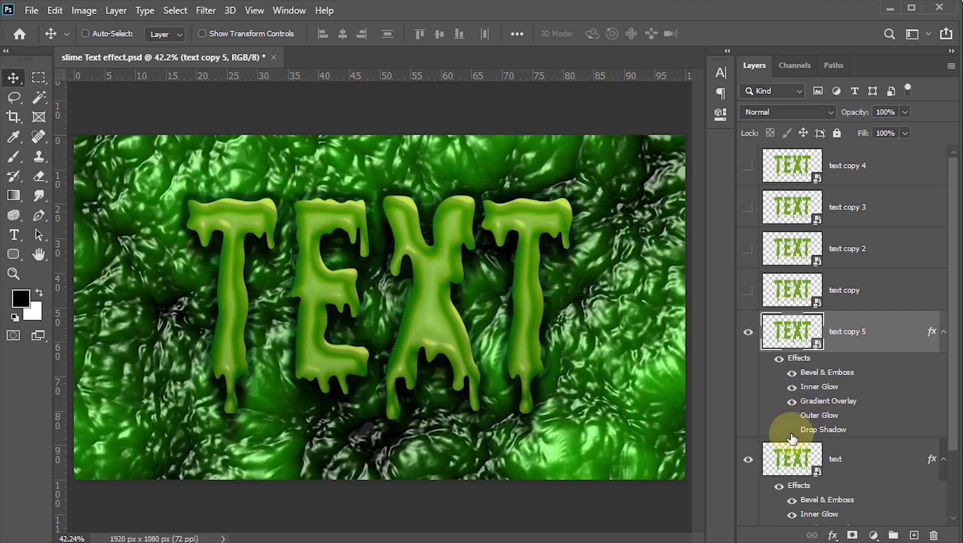
pyautogui.click(794, 327)
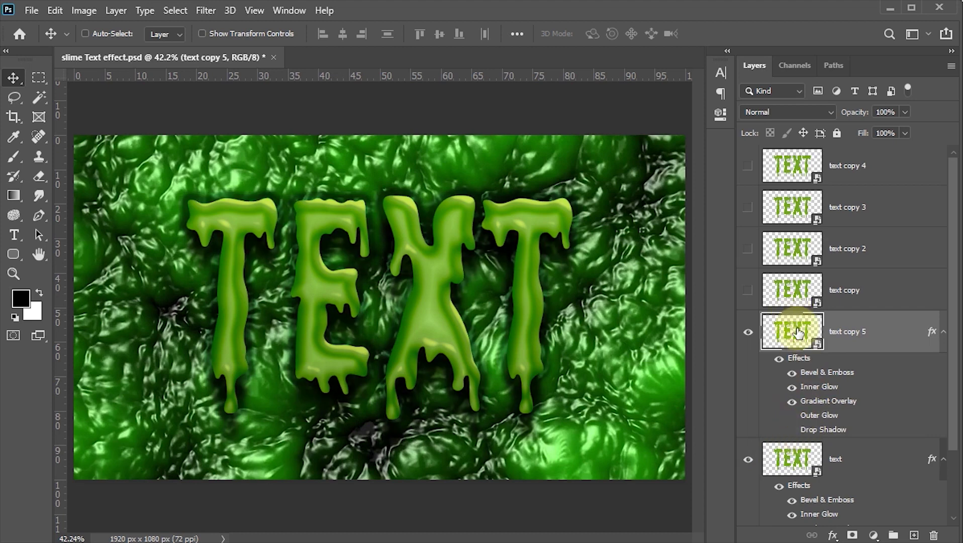
# Step: Convert the text copy 5 layer into a smart object
pyautogui.click(951, 66)
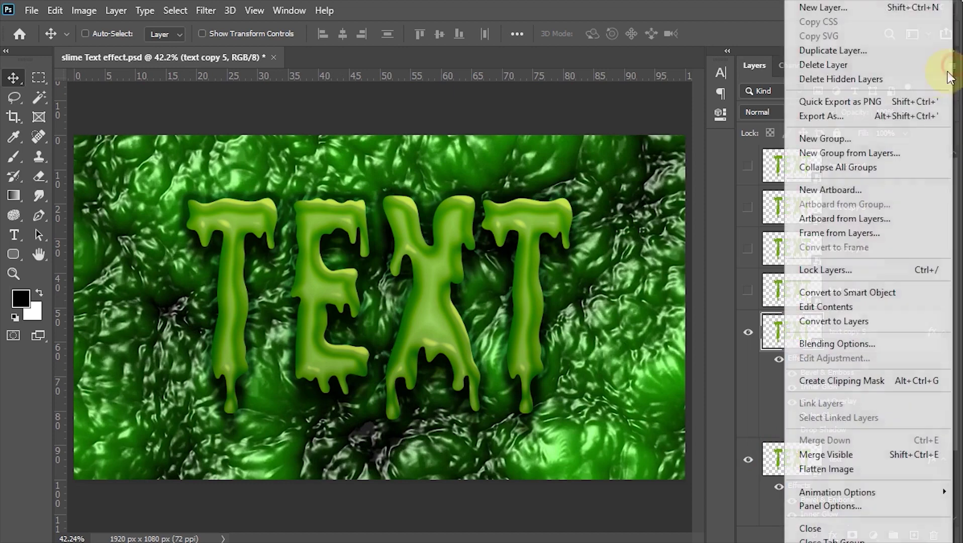
pyautogui.click(859, 291)
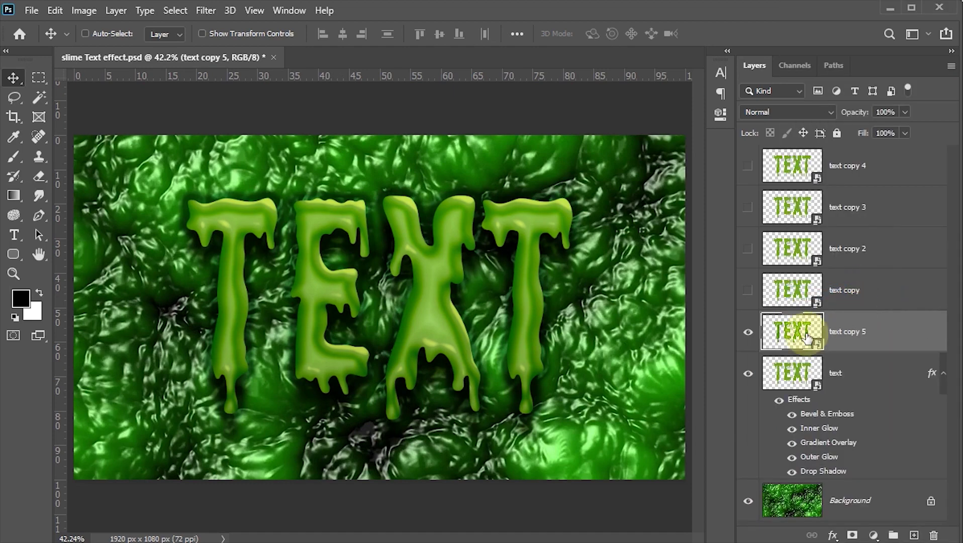
pyautogui.click(206, 11)
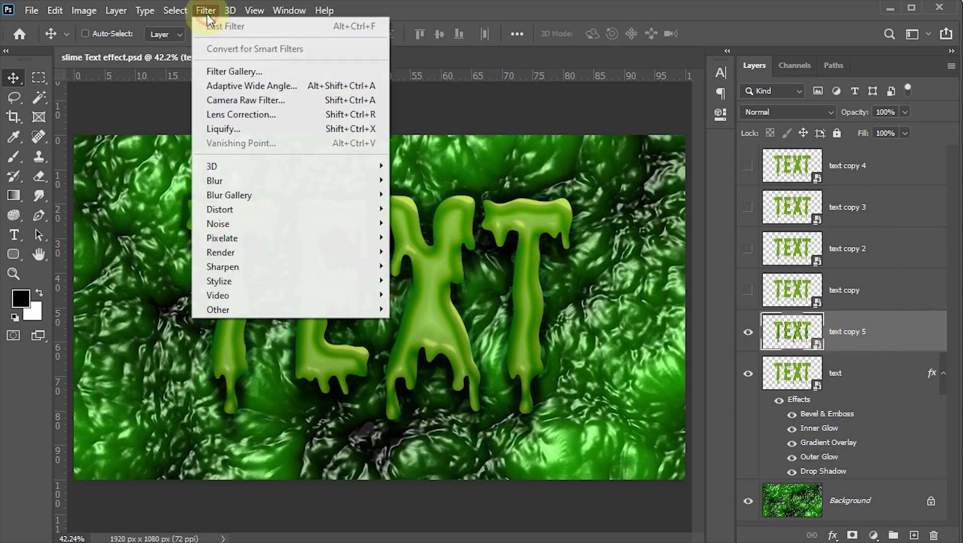
# Step: Apply Artistic > Plastic Wrap with highlight strength 20, detail 15 and smoothness 15
pyautogui.click(228, 71)
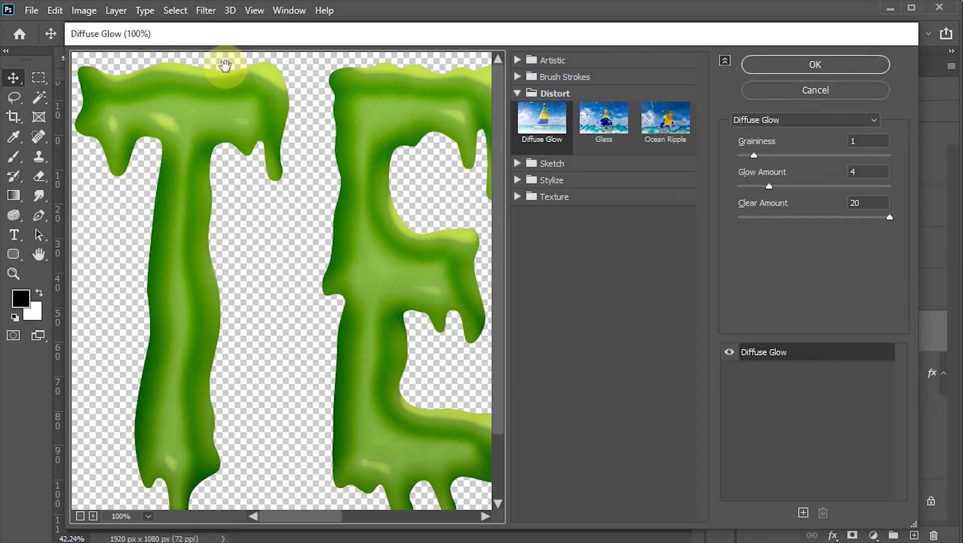
pyautogui.scroll(-1, 324, 280)
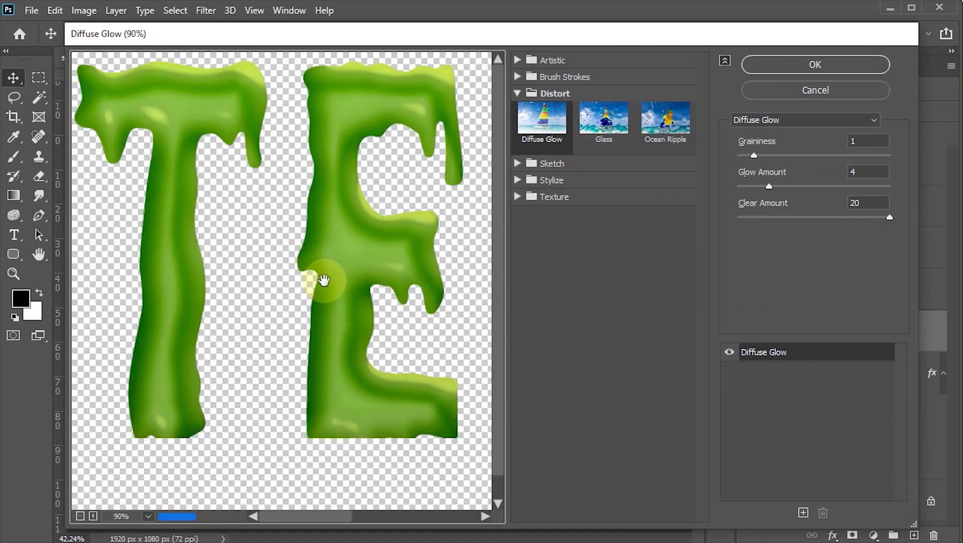
pyautogui.scroll(-1, 322, 280)
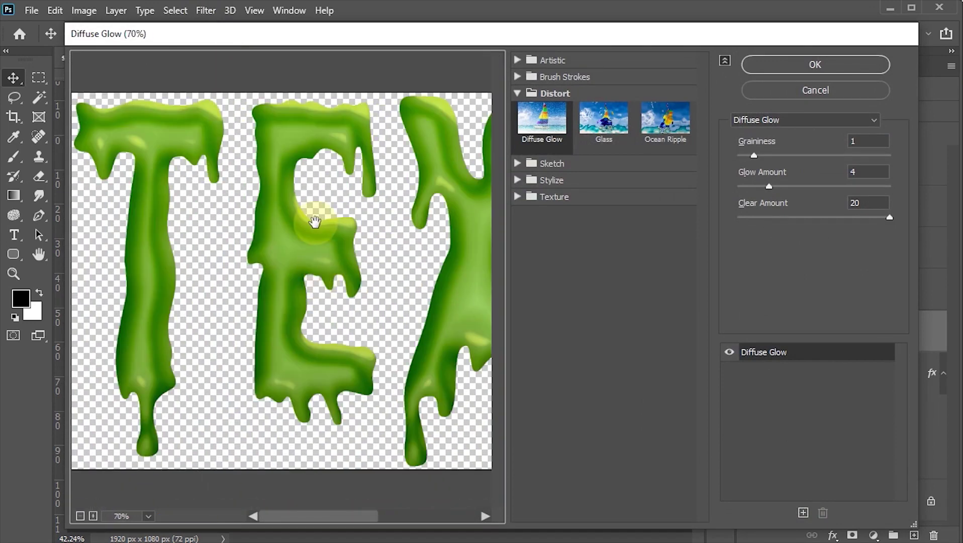
pyautogui.click(516, 60)
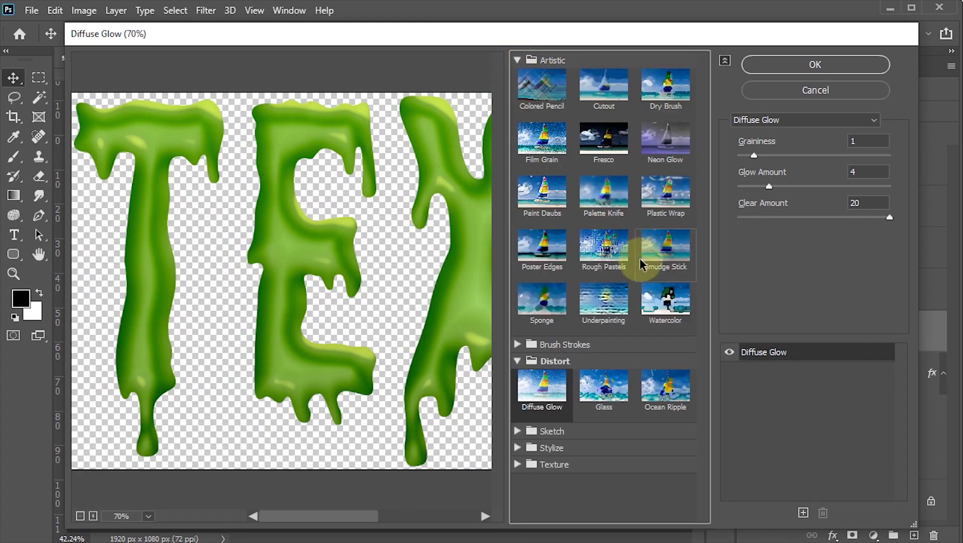
pyautogui.click(663, 194)
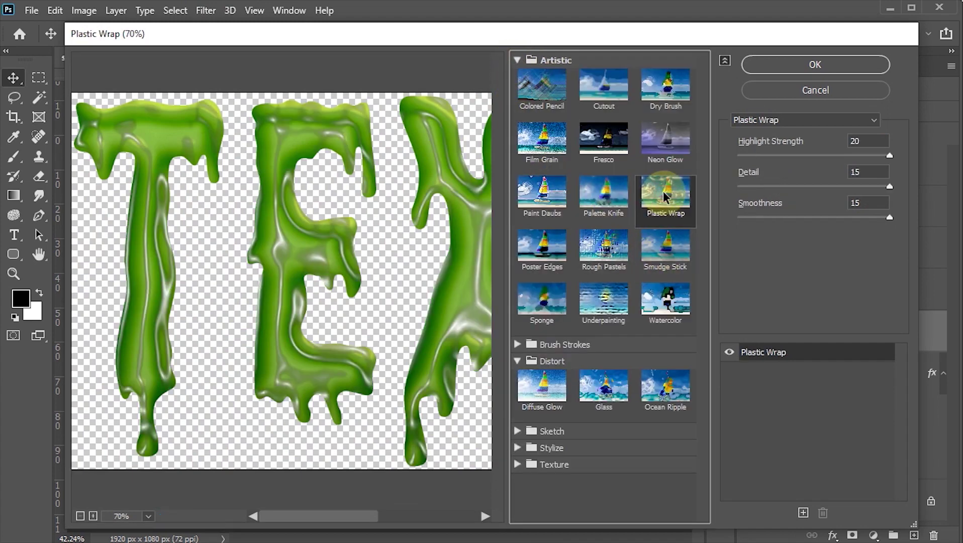
pyautogui.doubleClick(850, 142)
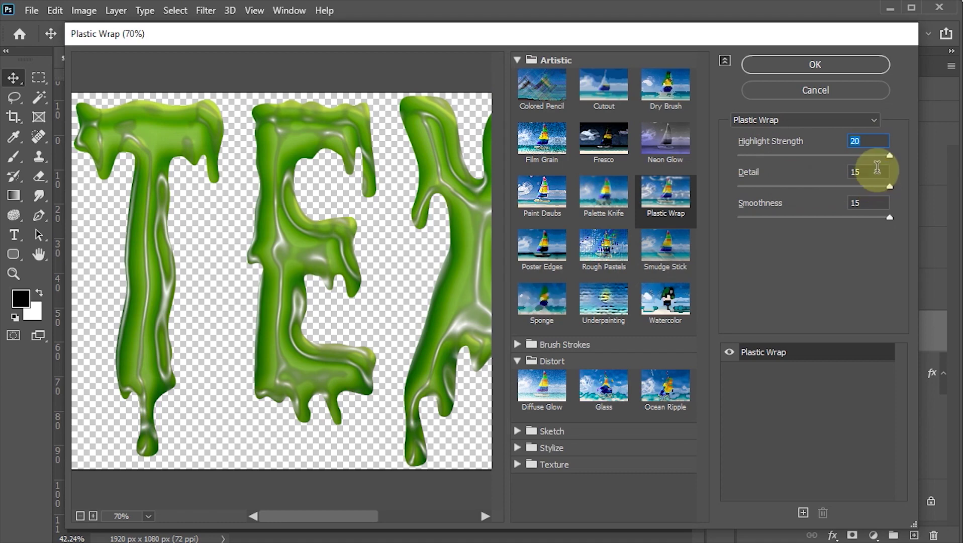
pyautogui.doubleClick(872, 171)
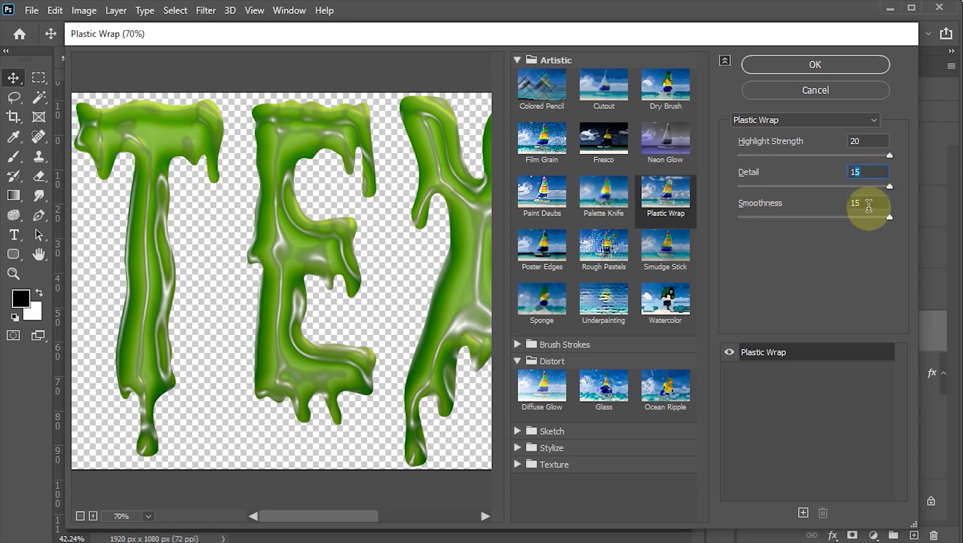
pyautogui.doubleClick(868, 204)
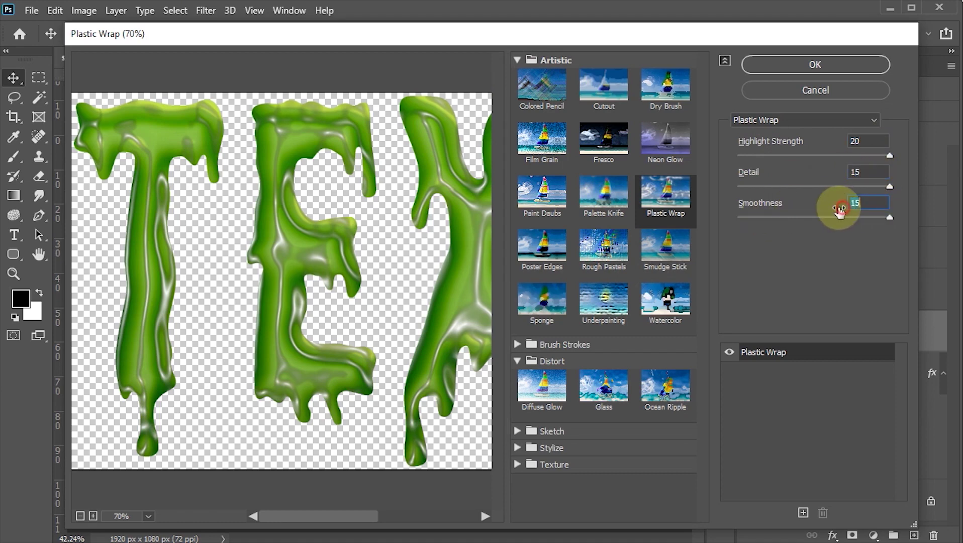
pyautogui.click(802, 62)
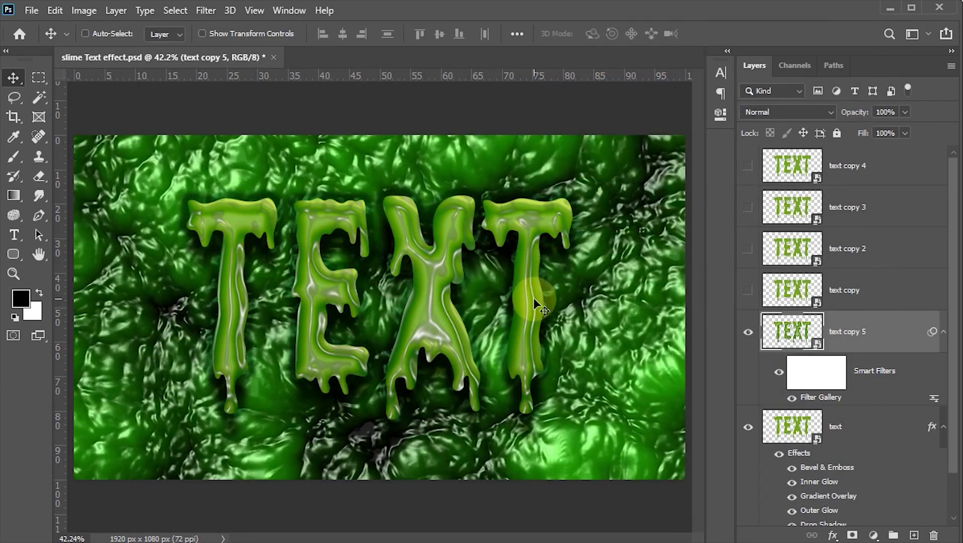
# Step: Switch text copy 5 to Luminosity blend mode and add a 2 px Gaussian Blur
pyautogui.click(828, 111)
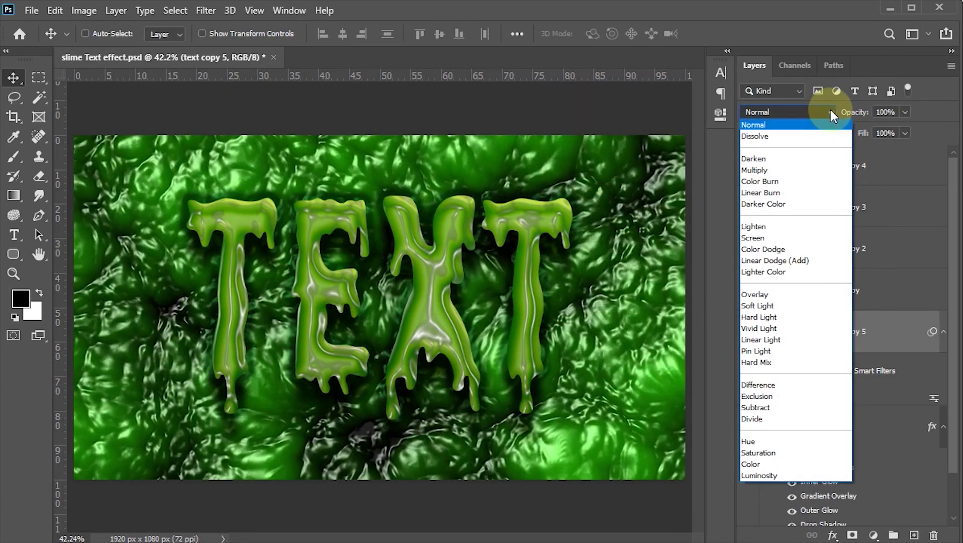
pyautogui.click(760, 475)
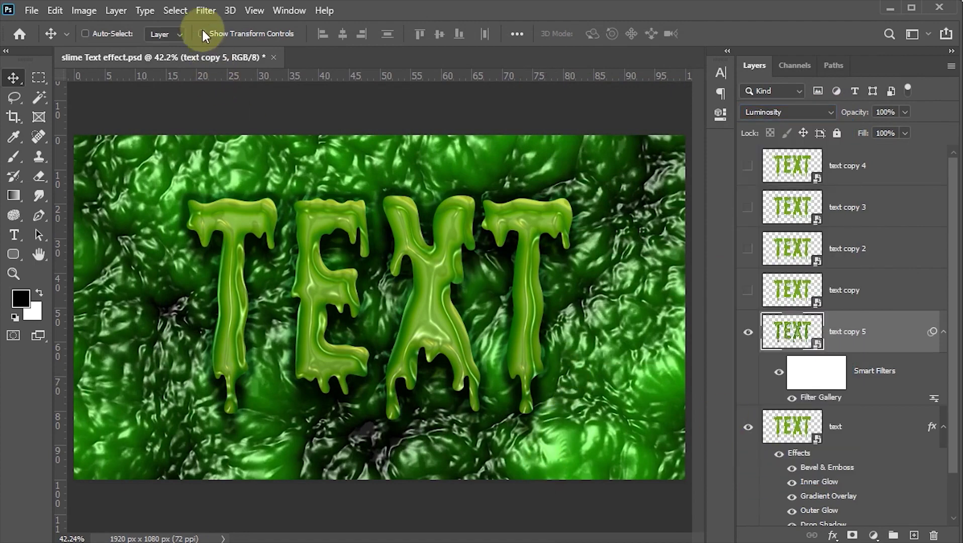
pyautogui.click(204, 11)
pyautogui.moveTo(215, 180)
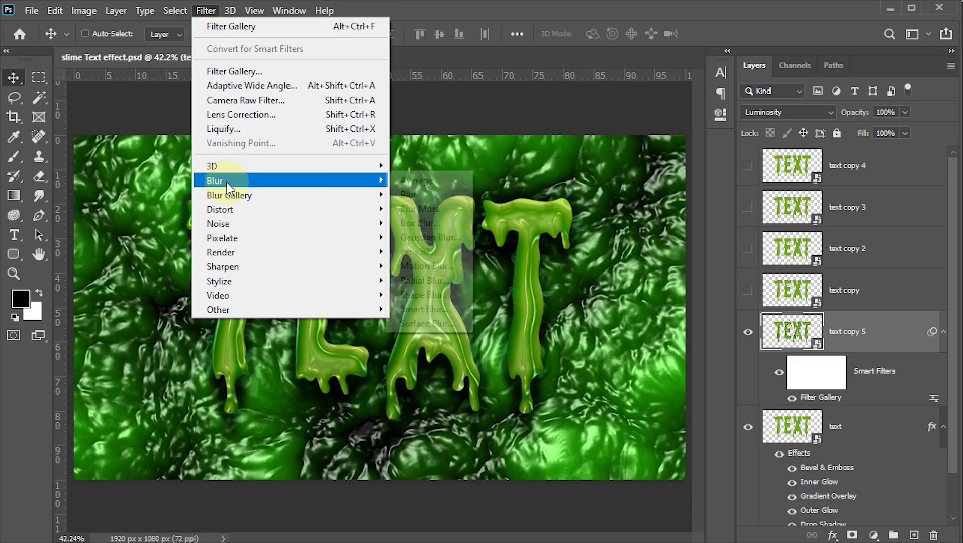
pyautogui.click(444, 237)
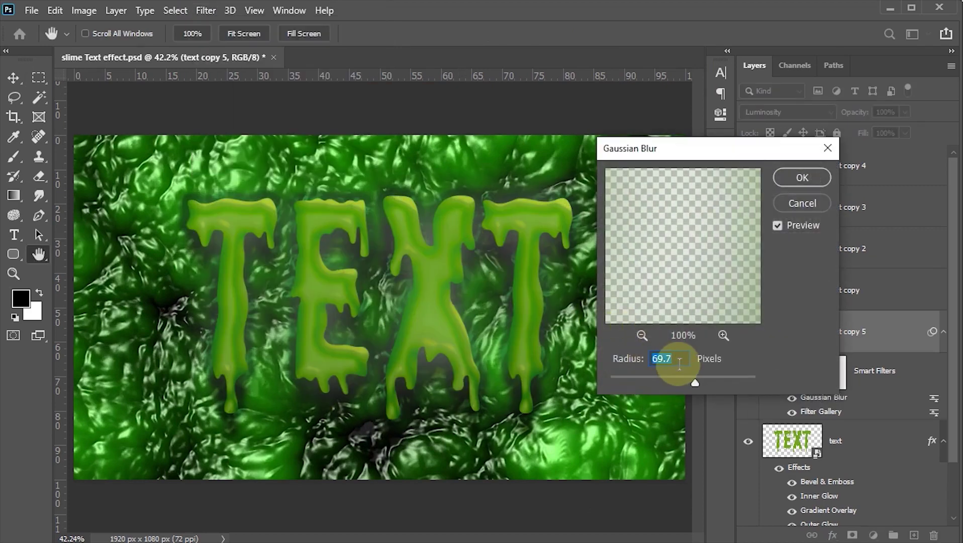
pyautogui.write('2')
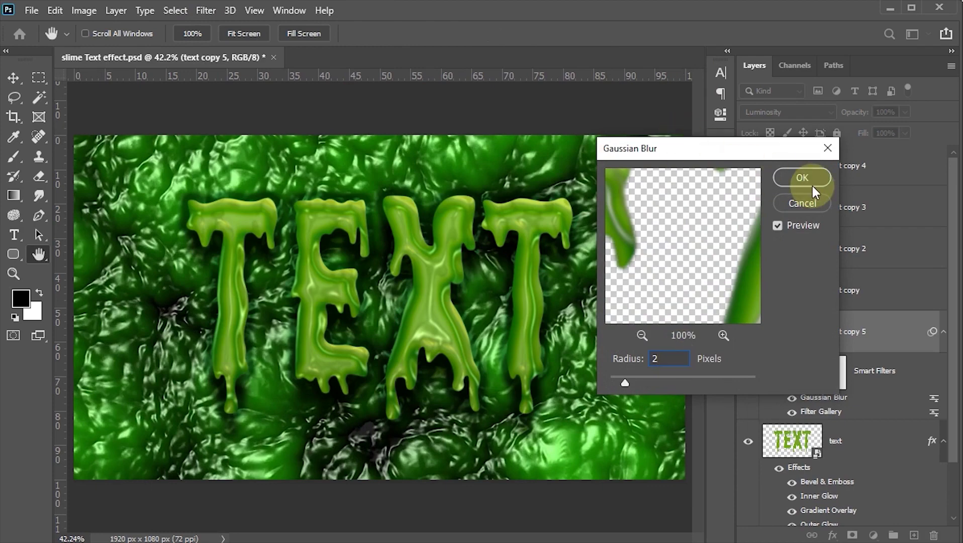
pyautogui.press('Return')
pyautogui.press('v')
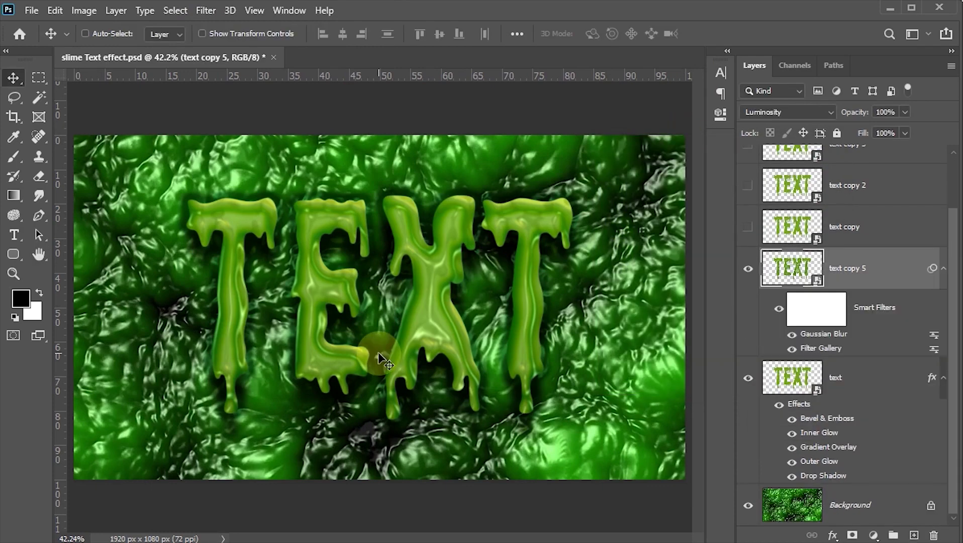
# Step: Show and select the text copy layer and enable Bevel & Emboss in its layer style
pyautogui.click(748, 227)
pyautogui.click(791, 230)
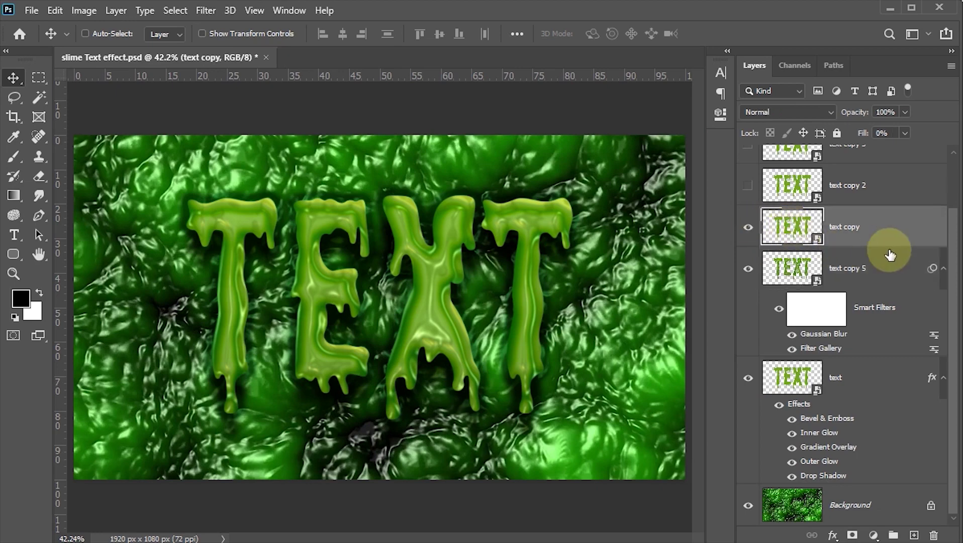
pyautogui.doubleClick(907, 227)
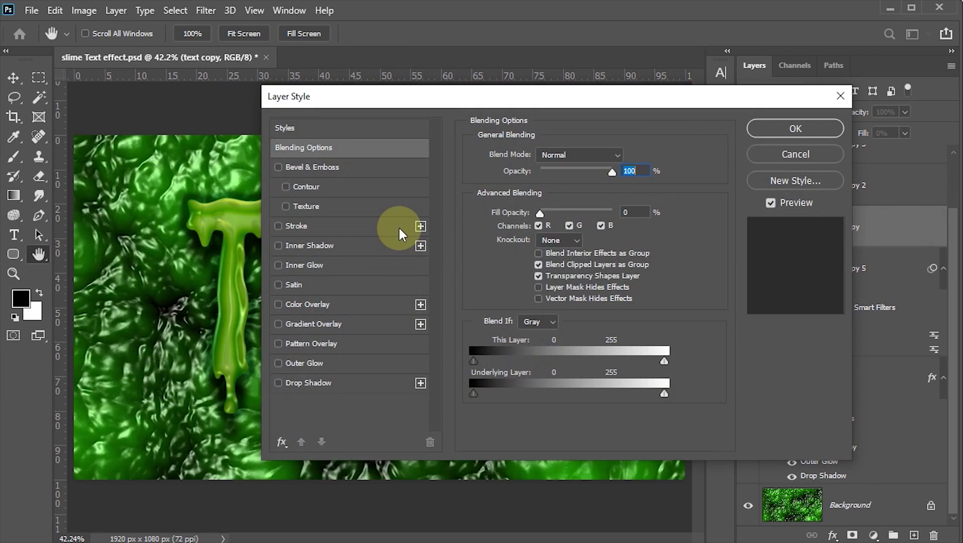
pyautogui.click(279, 168)
pyautogui.click(327, 167)
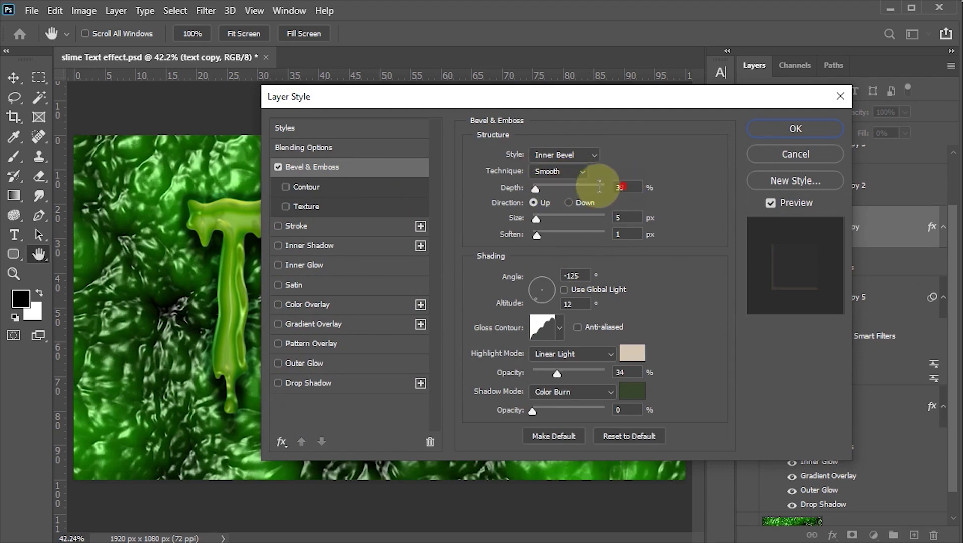
# Step: Set bevel depth 80%, size 10 px, soften 3 px, angle 120° and altitude 25°
pyautogui.doubleClick(621, 187)
pyautogui.write('80')
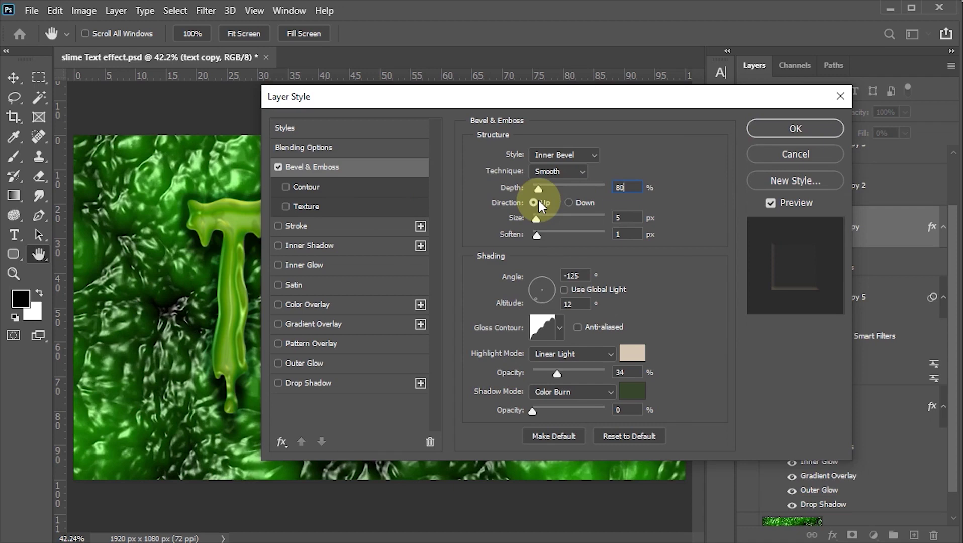
pyautogui.doubleClick(621, 218)
pyautogui.write('10')
pyautogui.doubleClick(626, 234)
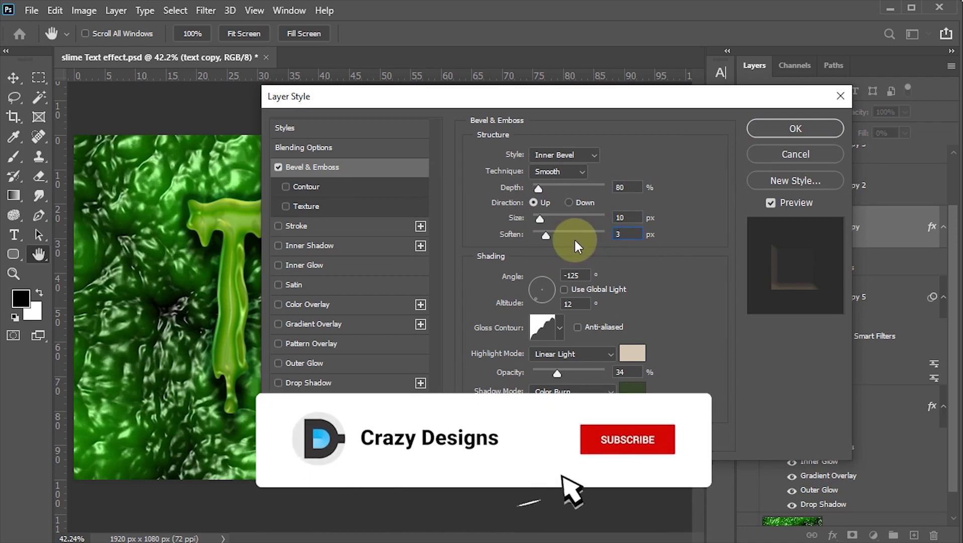
pyautogui.write('3')
pyautogui.click(638, 259)
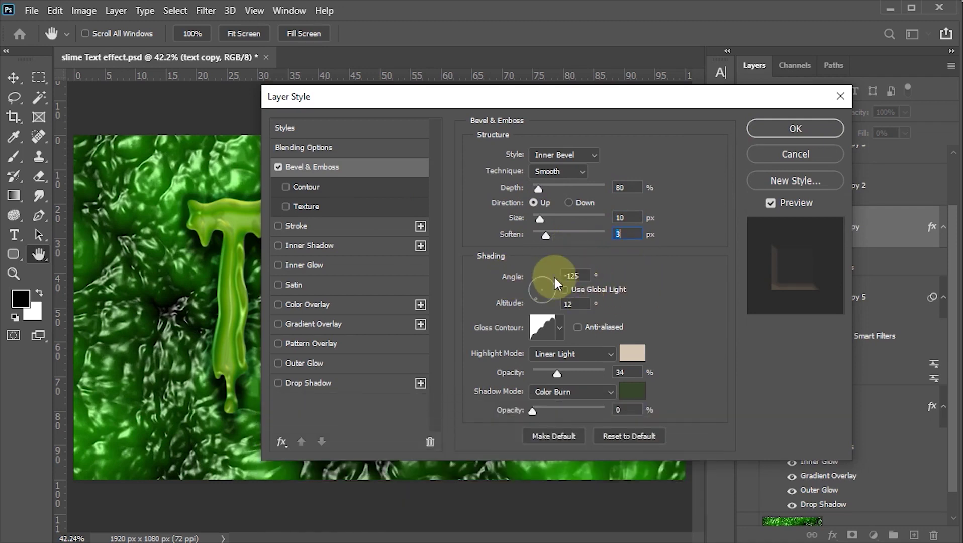
pyautogui.doubleClick(583, 275)
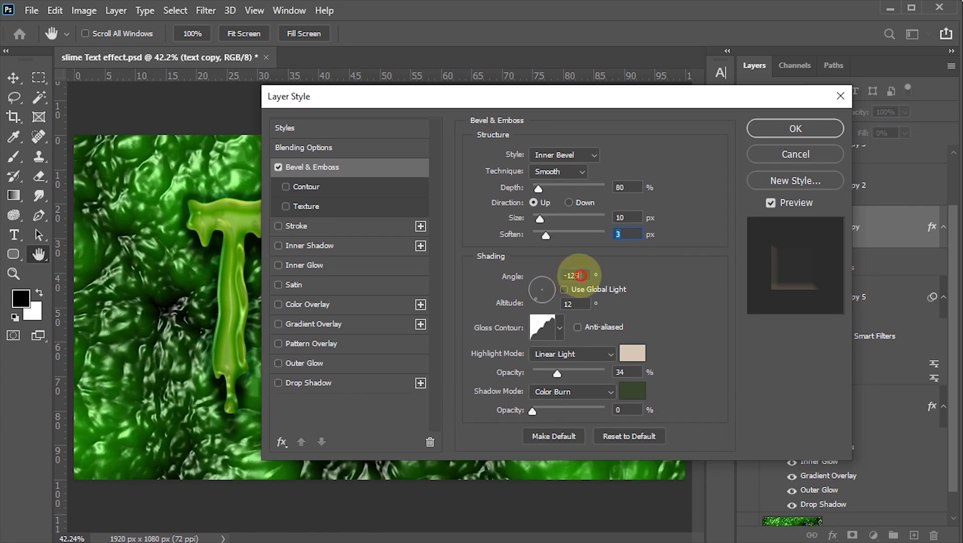
pyautogui.write('120')
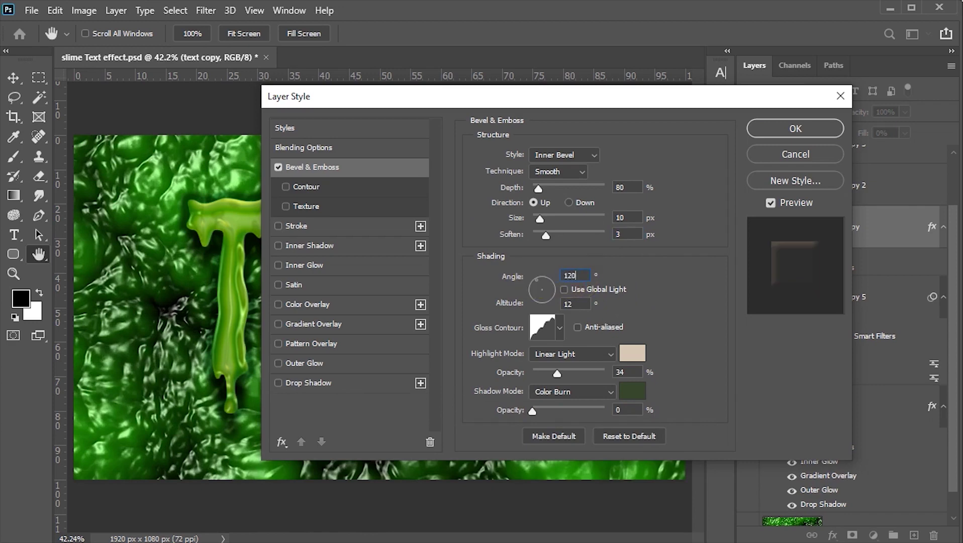
pyautogui.doubleClick(576, 304)
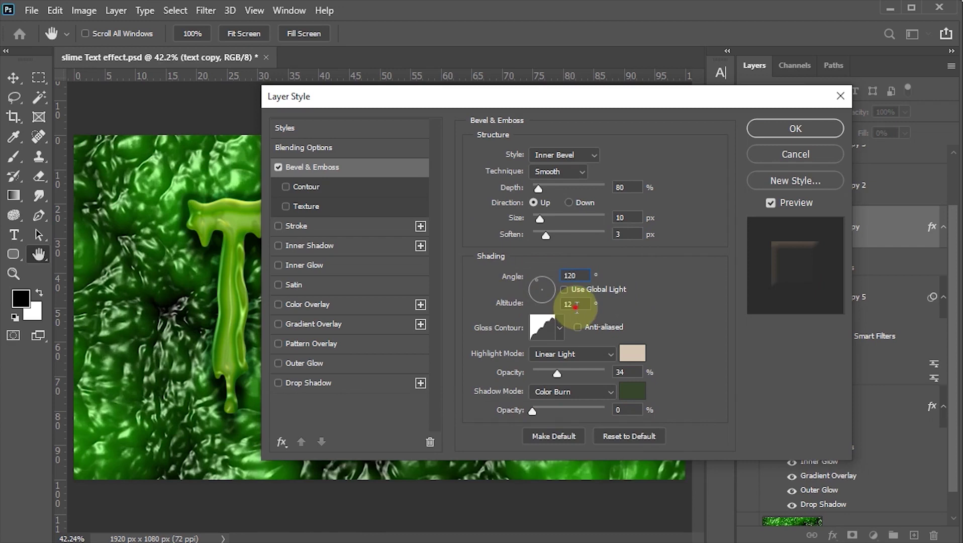
pyautogui.write('25')
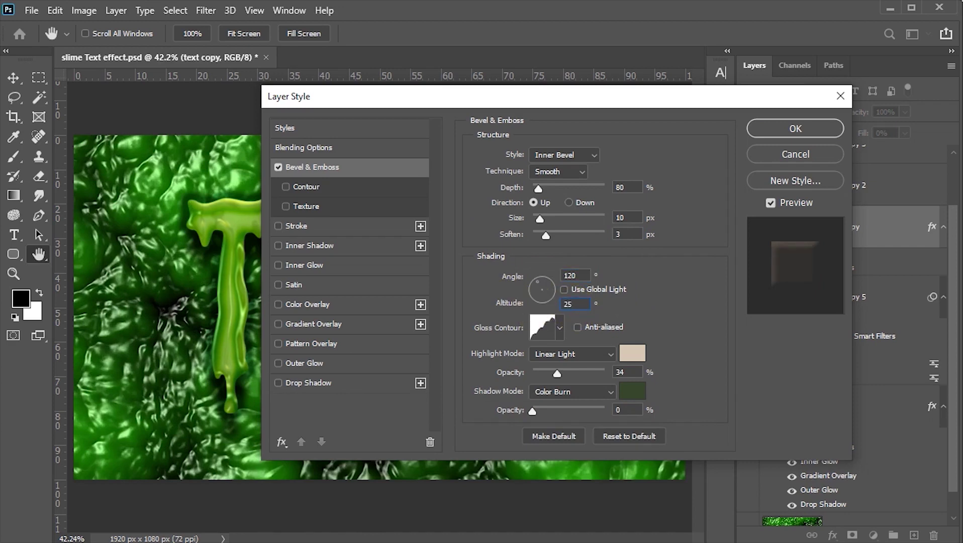
# Step: Choose the Rounded Steps gloss contour for the bevel
pyautogui.click(473, 337)
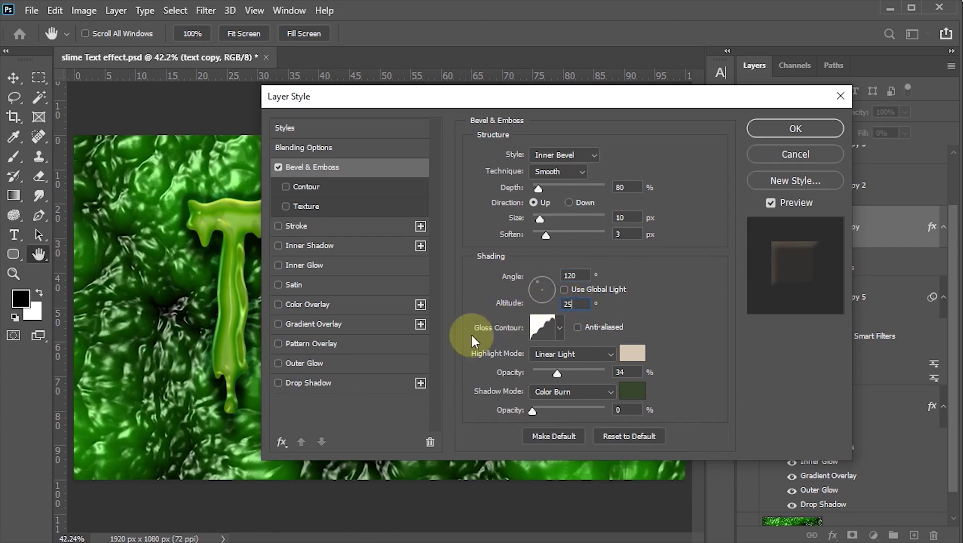
pyautogui.click(561, 325)
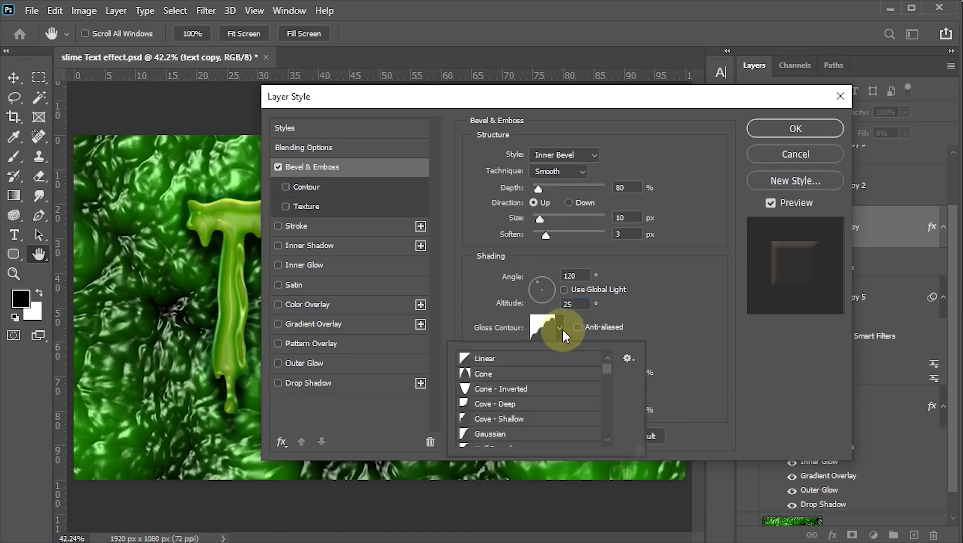
pyautogui.moveTo(606, 363); pyautogui.dragTo(606, 377)
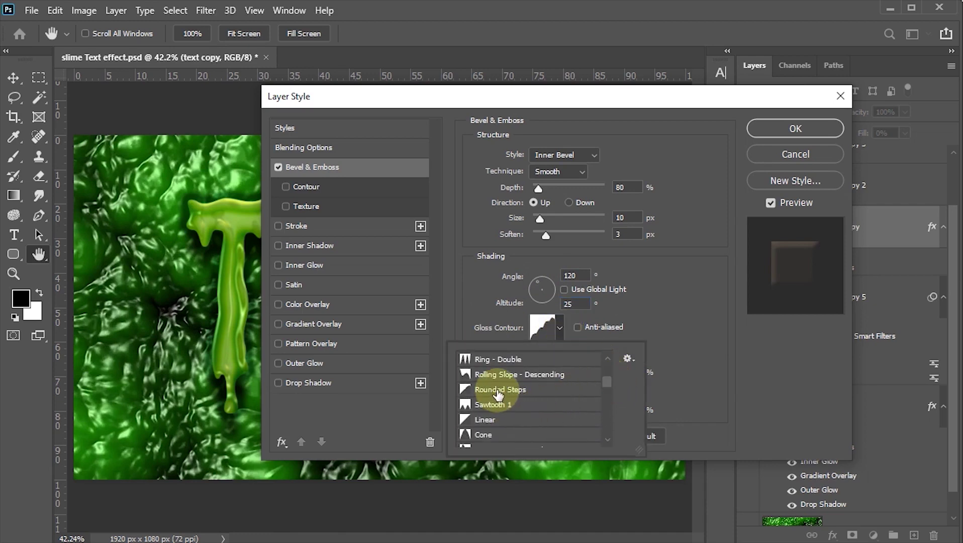
pyautogui.click(498, 390)
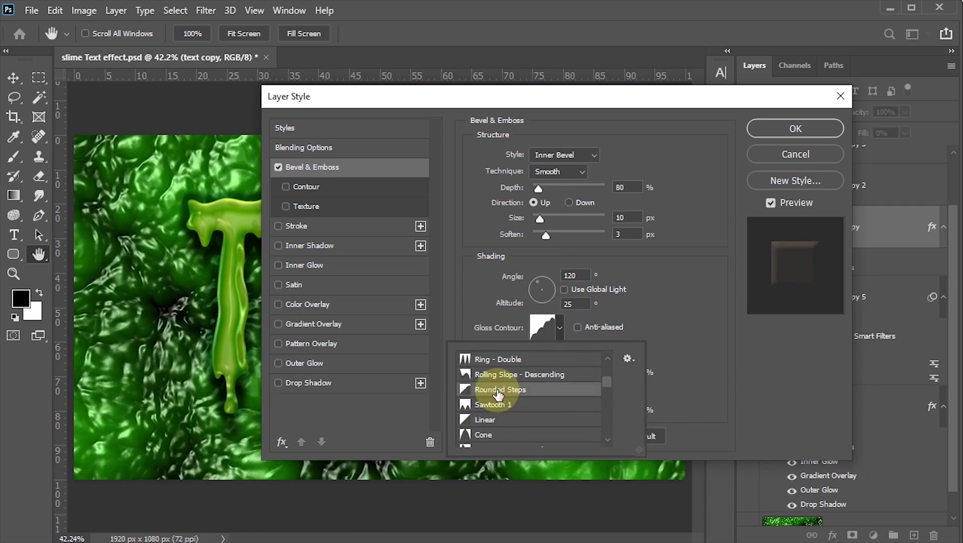
pyautogui.click(698, 383)
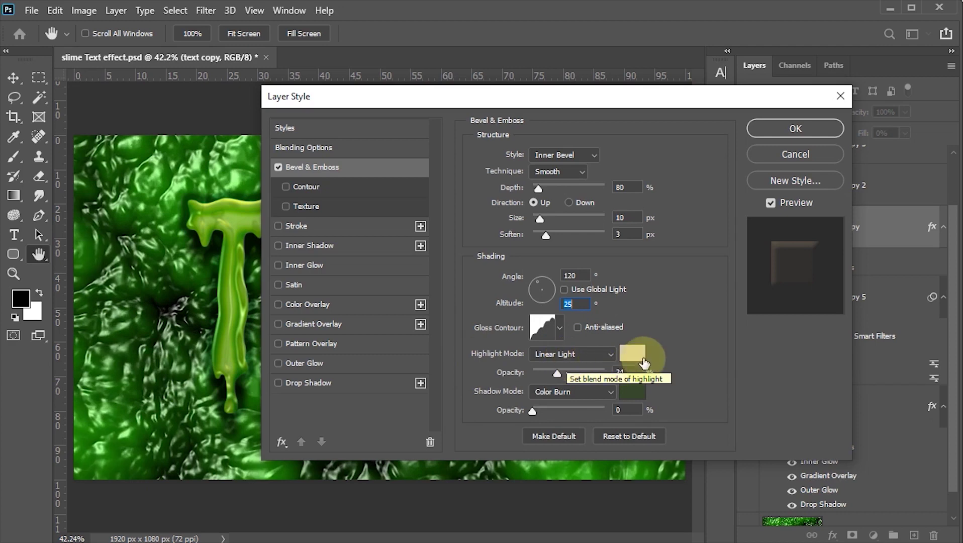
# Step: Confirm the bevel highlight colour and set highlight opacity to 75%
pyautogui.click(636, 354)
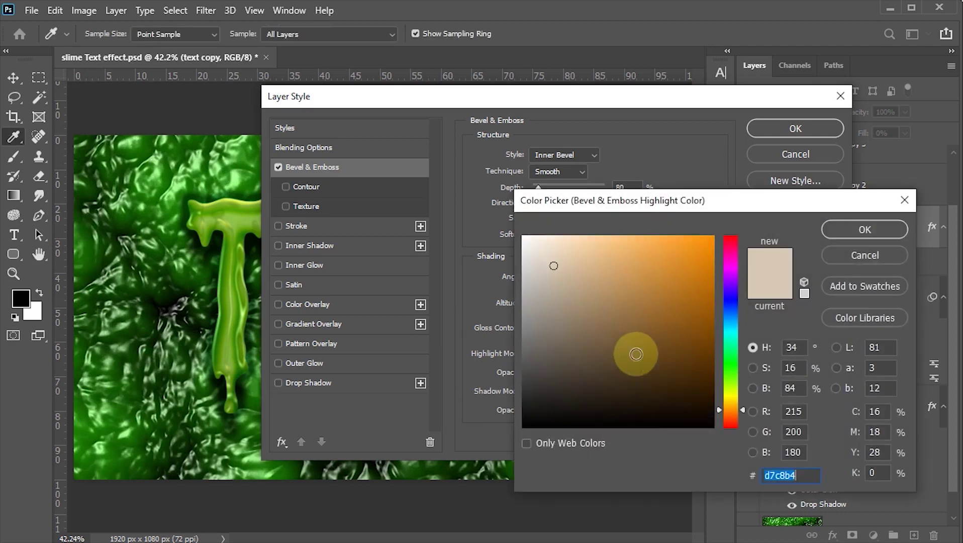
pyautogui.click(806, 476)
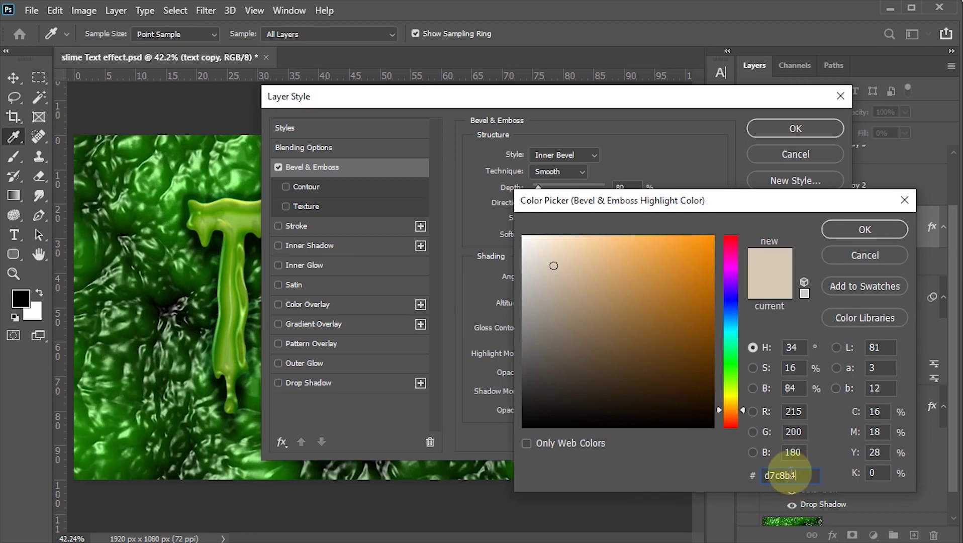
pyautogui.click(858, 232)
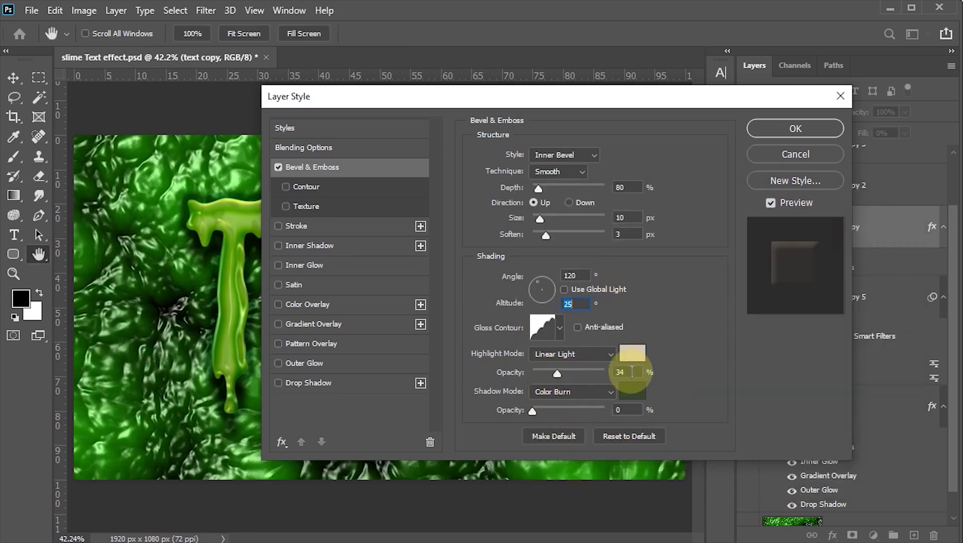
pyautogui.click(627, 372)
pyautogui.write('75')
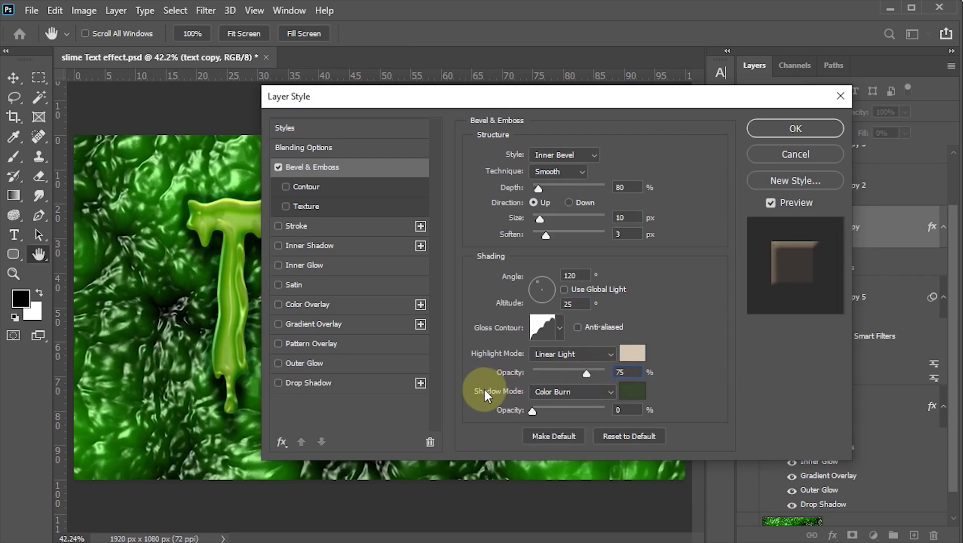
pyautogui.click(534, 413)
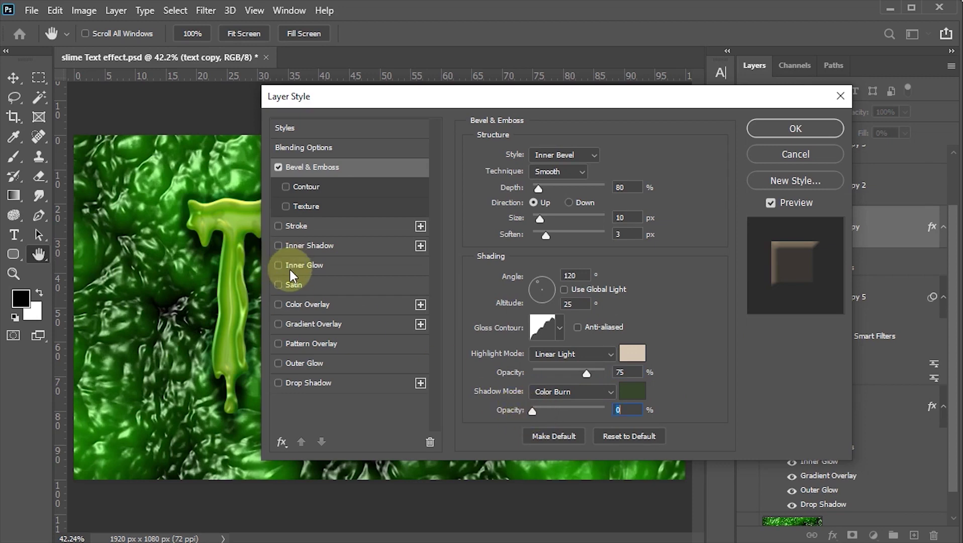
# Step: Enable Inner Glow with 20% opacity and a black glow colour
pyautogui.click(307, 265)
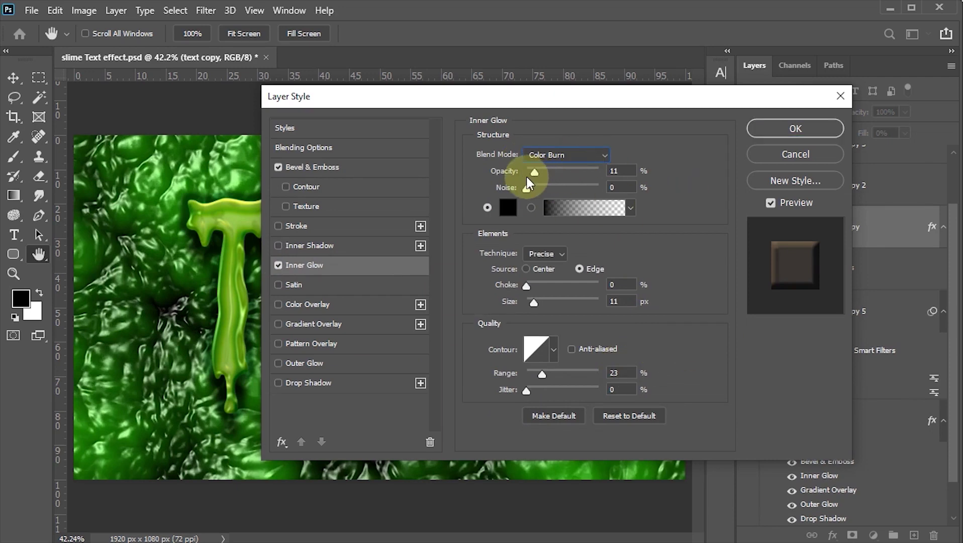
pyautogui.doubleClick(613, 171)
pyautogui.write('2')
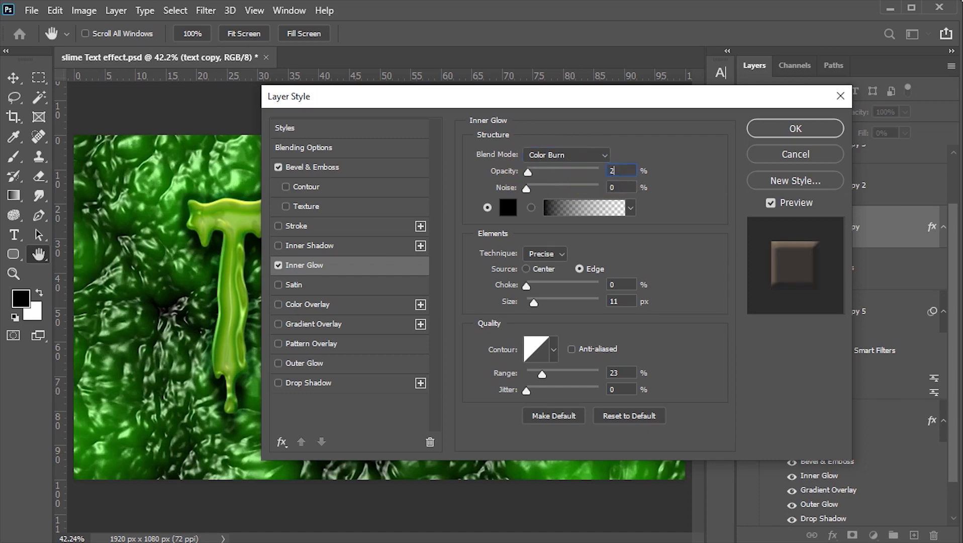
pyautogui.write('0')
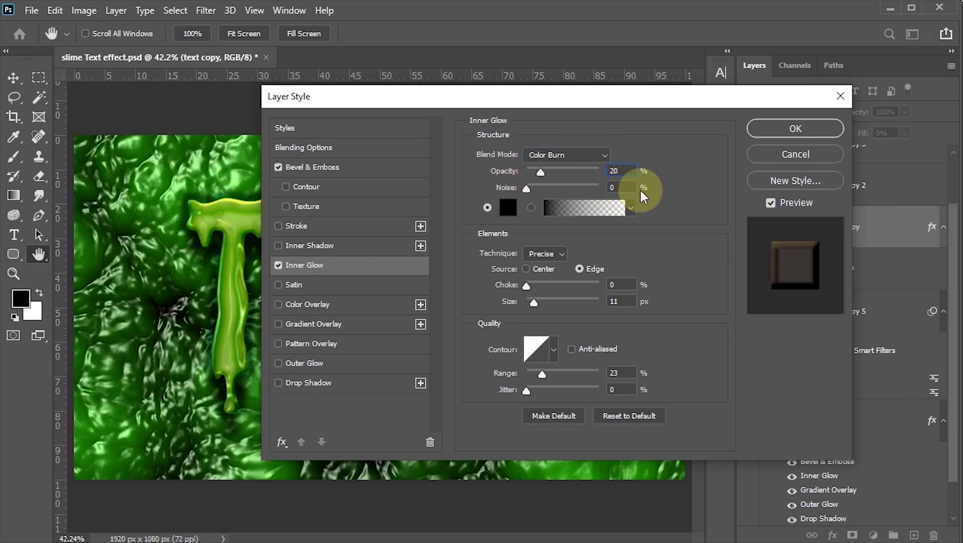
pyautogui.click(509, 206)
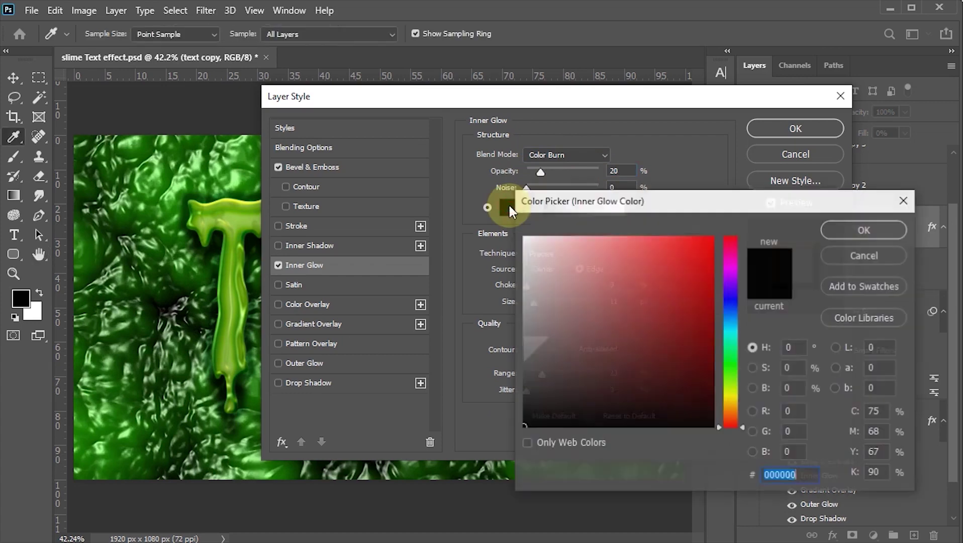
pyautogui.click(851, 227)
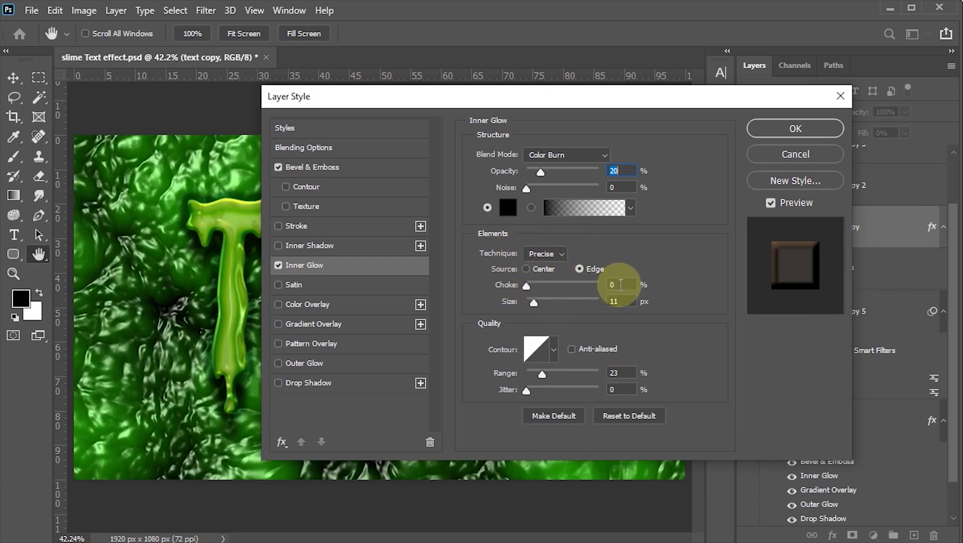
# Step: Set the inner glow to 20 px size, Linear contour, 50% range, and enable the bevel's Contour
pyautogui.click(584, 288)
pyautogui.press('Tab')
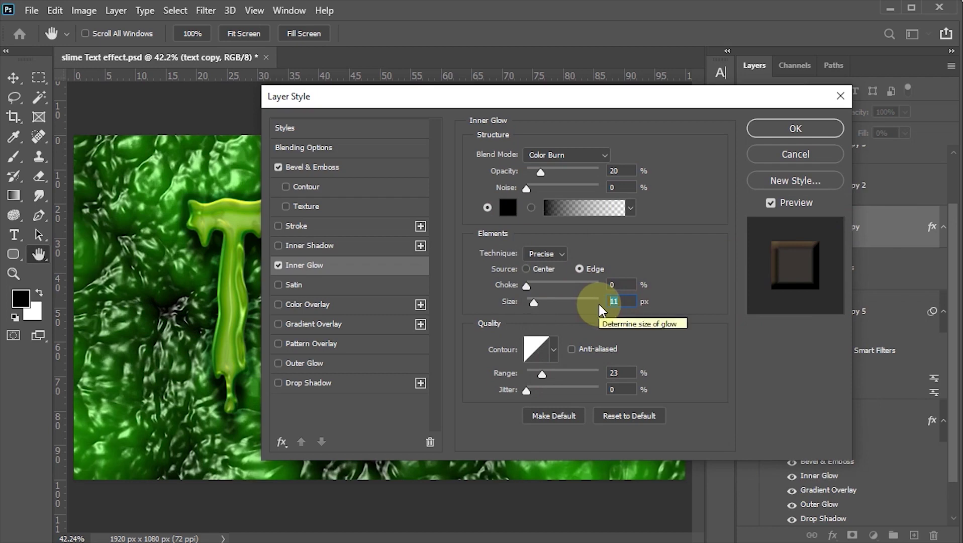
pyautogui.write('20')
pyautogui.click(555, 348)
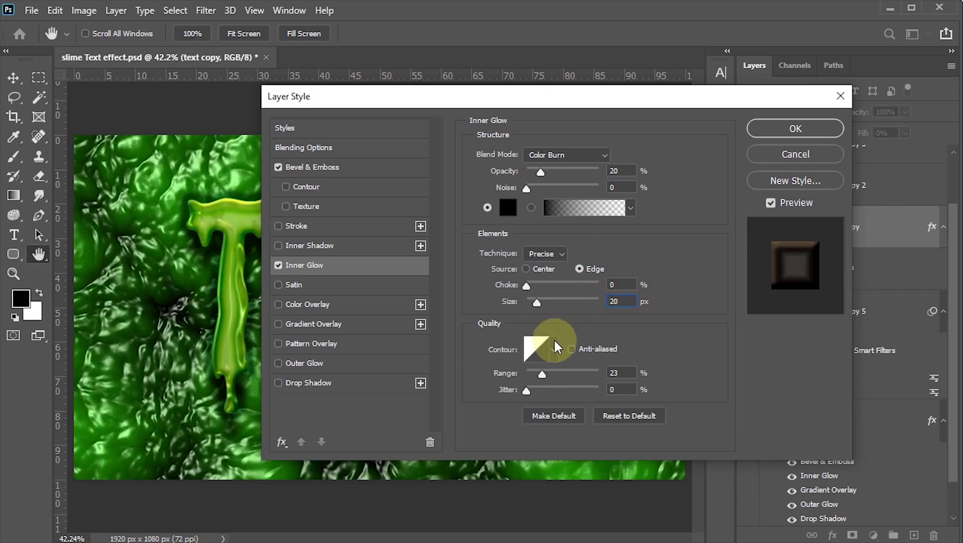
pyautogui.click(554, 348)
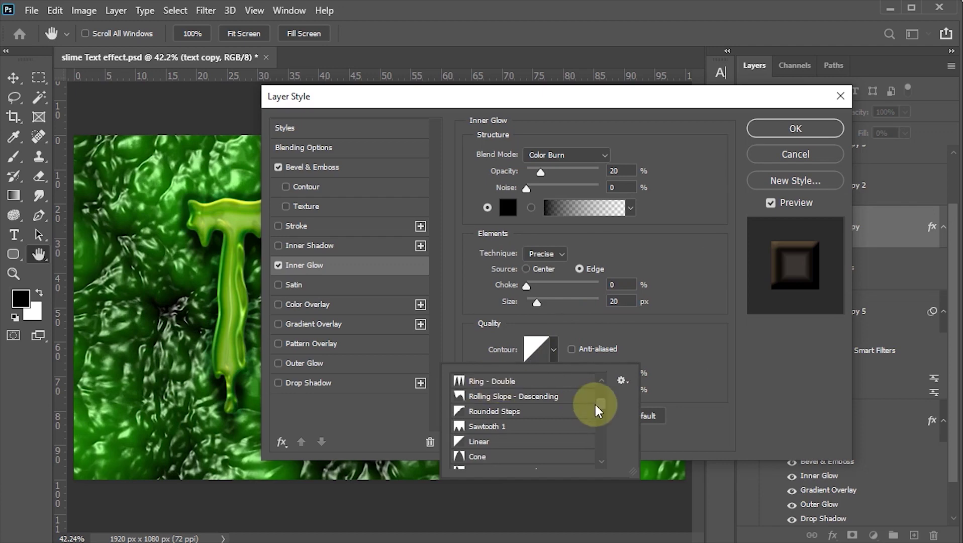
pyautogui.moveTo(598, 401); pyautogui.dragTo(501, 389)
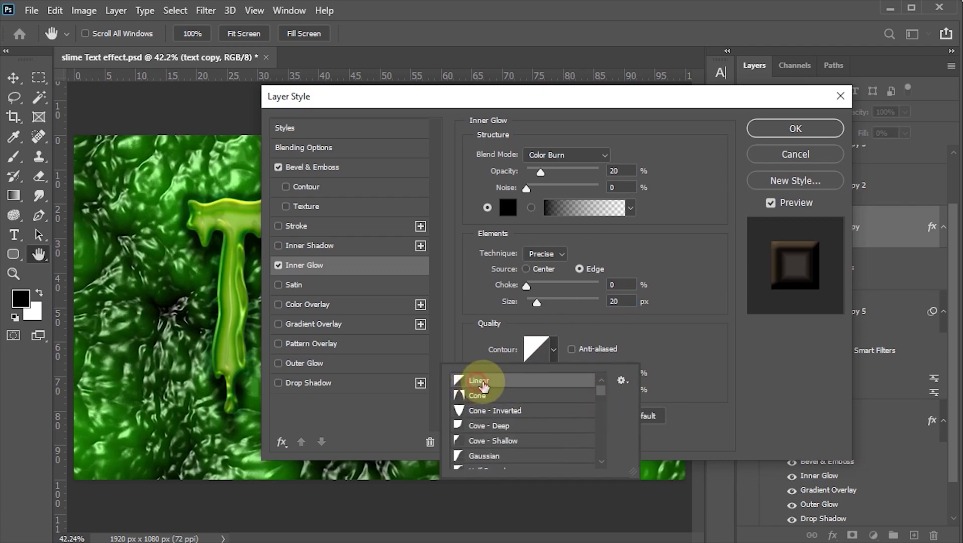
pyautogui.click(719, 341)
pyautogui.click(622, 373)
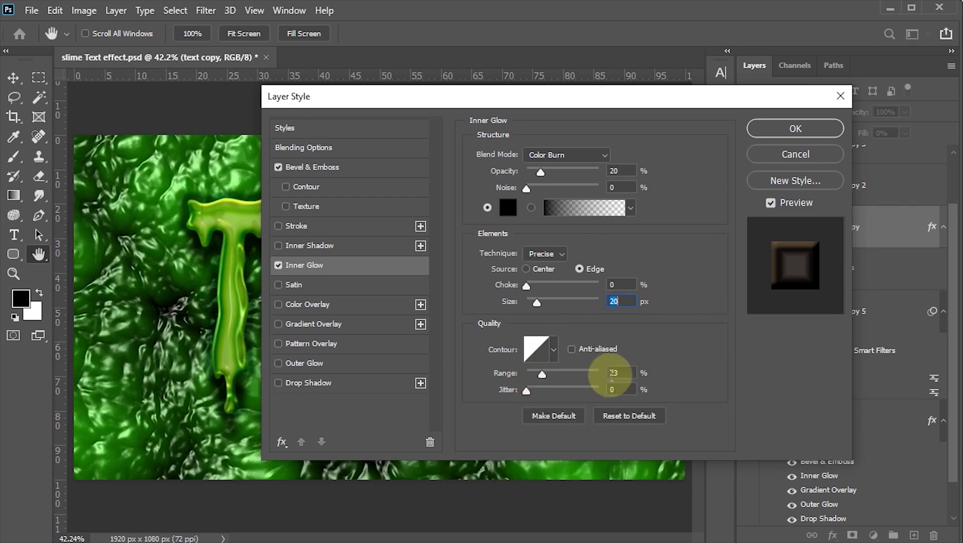
pyautogui.doubleClick(623, 373)
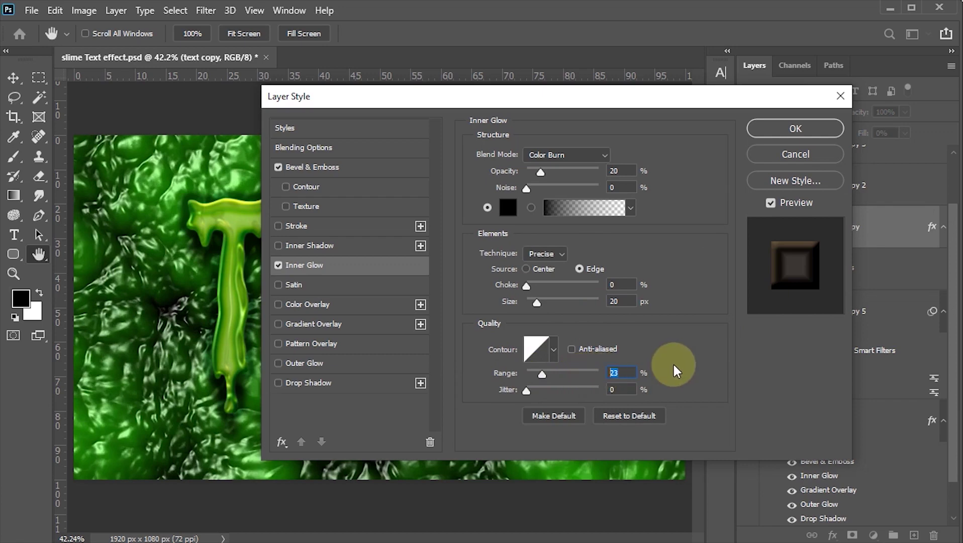
pyautogui.write('50')
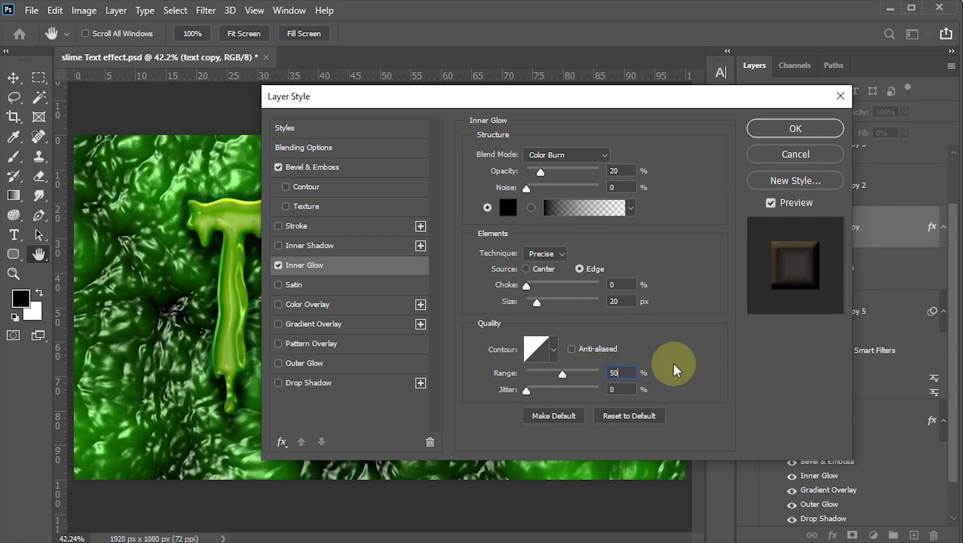
pyautogui.click(307, 188)
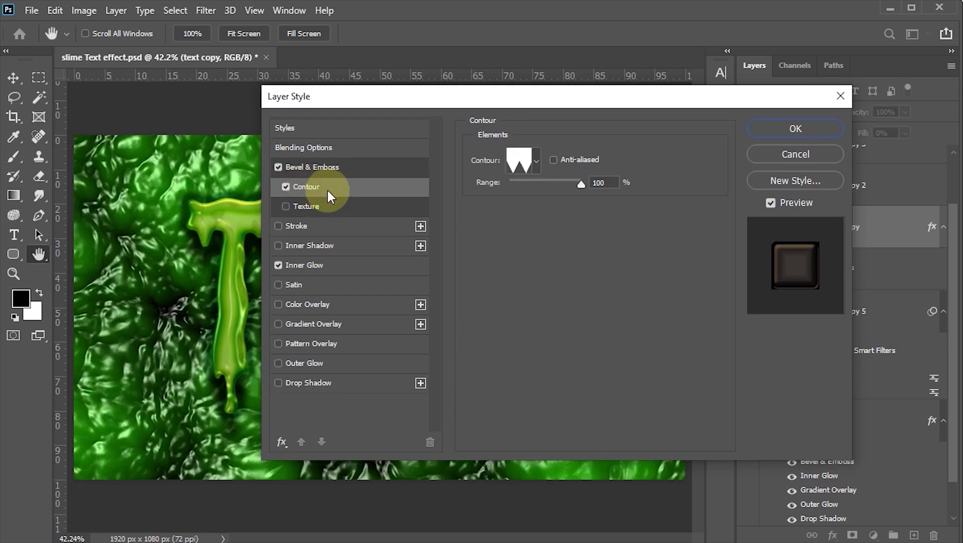
# Step: Pick the Sawtooth 2 bevel contour at 50% range and apply the layer style
pyautogui.click(537, 161)
pyautogui.moveTo(581, 197); pyautogui.dragTo(585, 249)
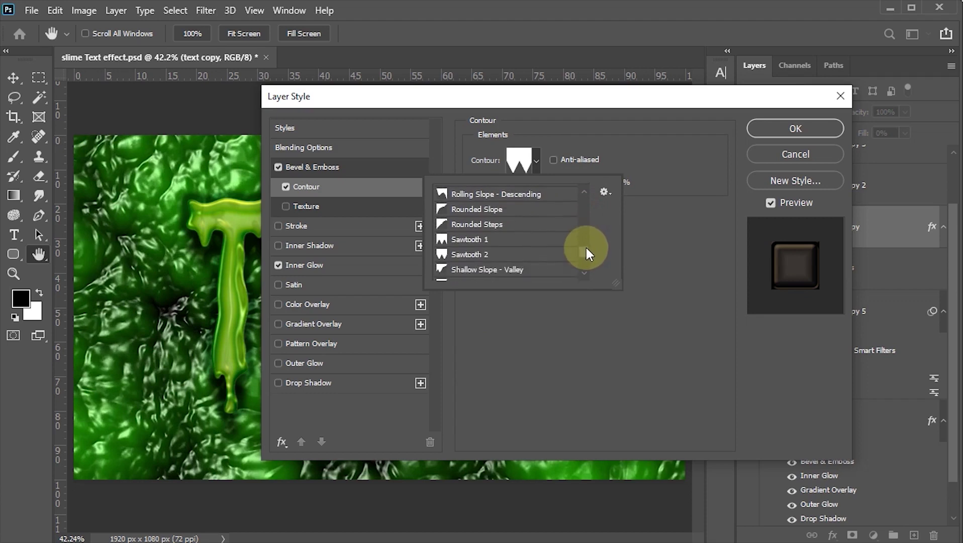
pyautogui.click(467, 258)
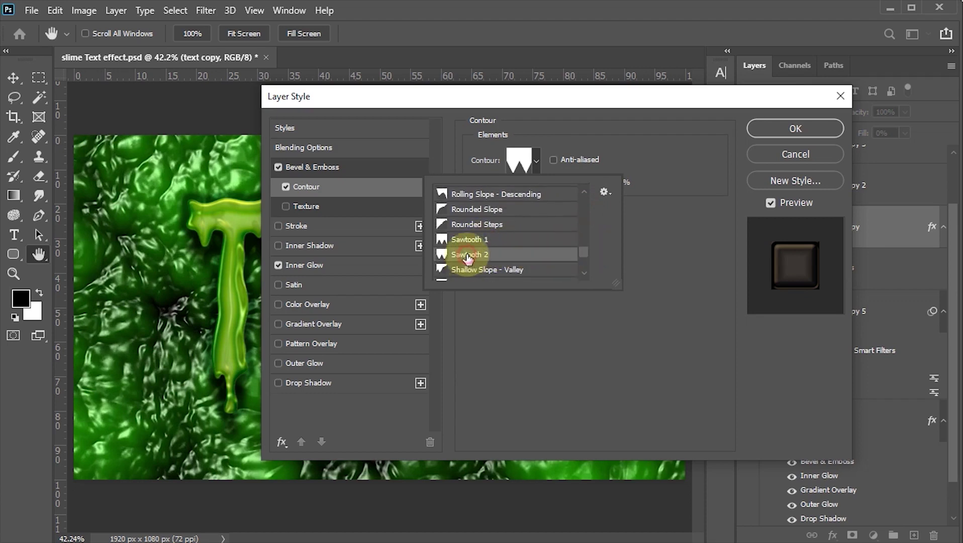
pyautogui.click(517, 321)
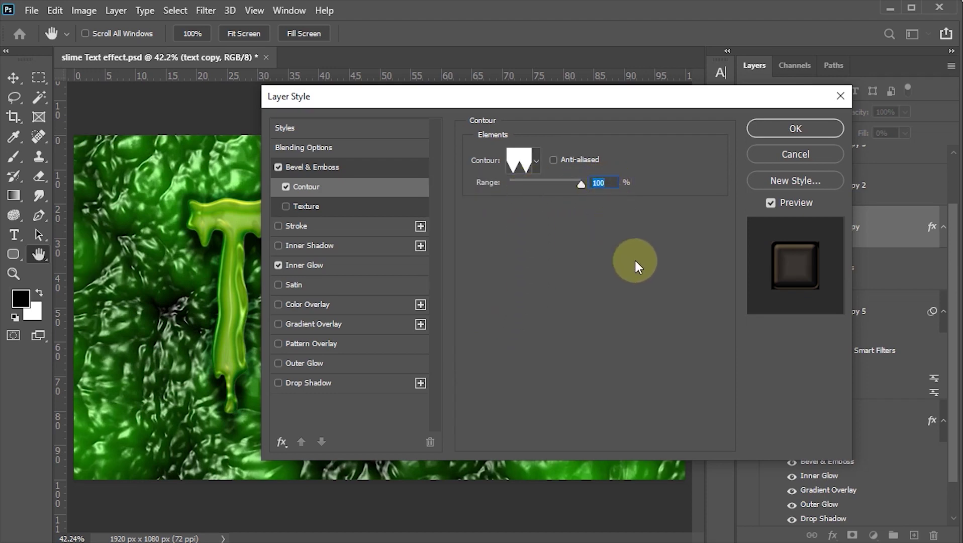
pyautogui.write('50')
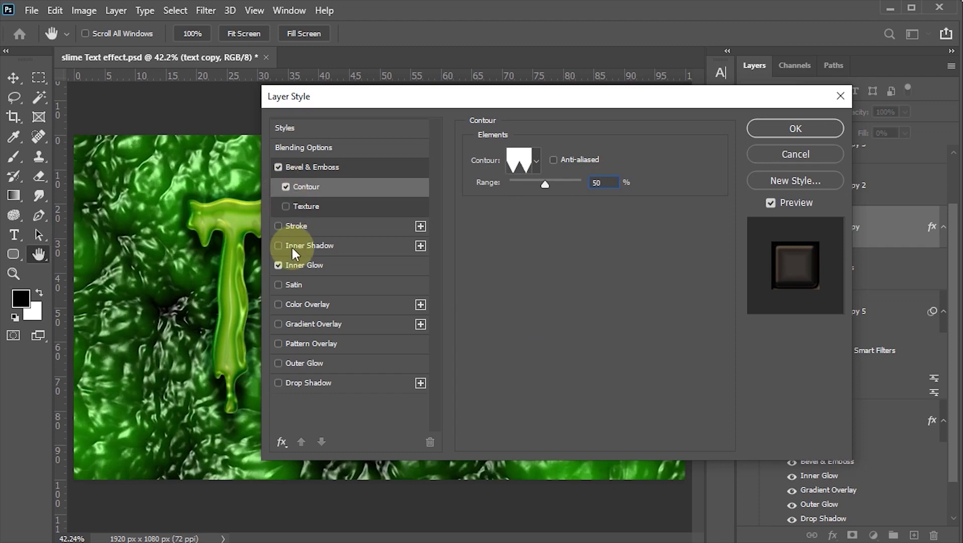
pyautogui.click(805, 128)
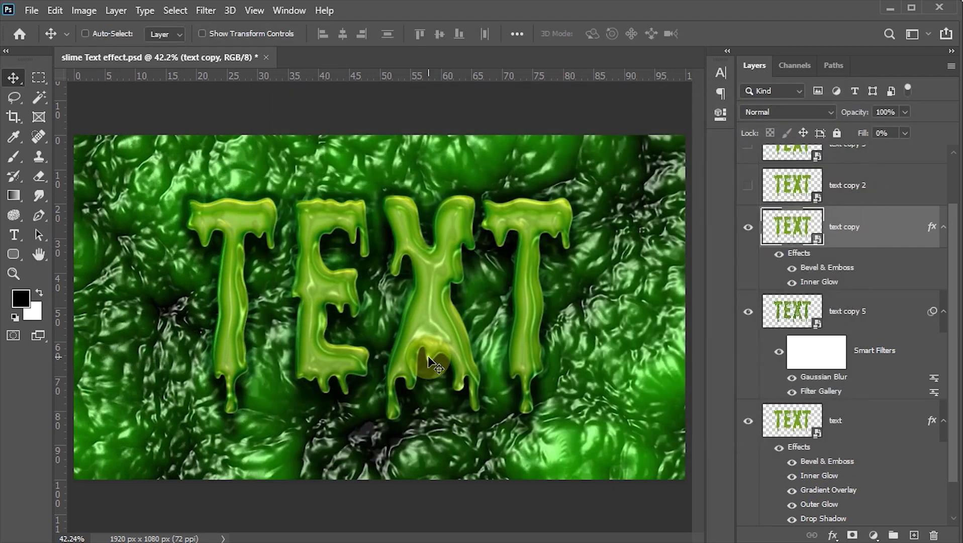
# Step: Hide the text copy layer, then select text copy 2 and make it visible
pyautogui.moveTo(429, 357); pyautogui.dragTo(432, 343)
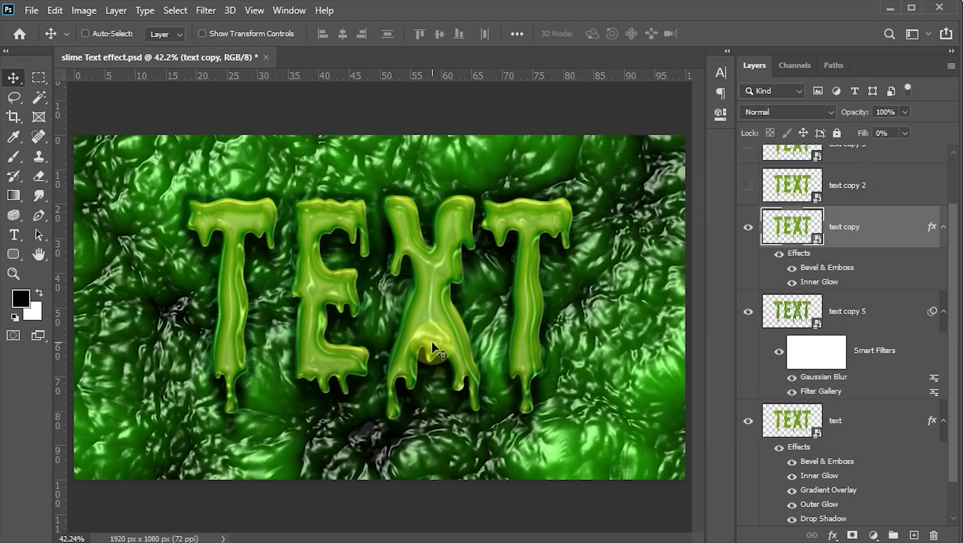
pyautogui.click(749, 227)
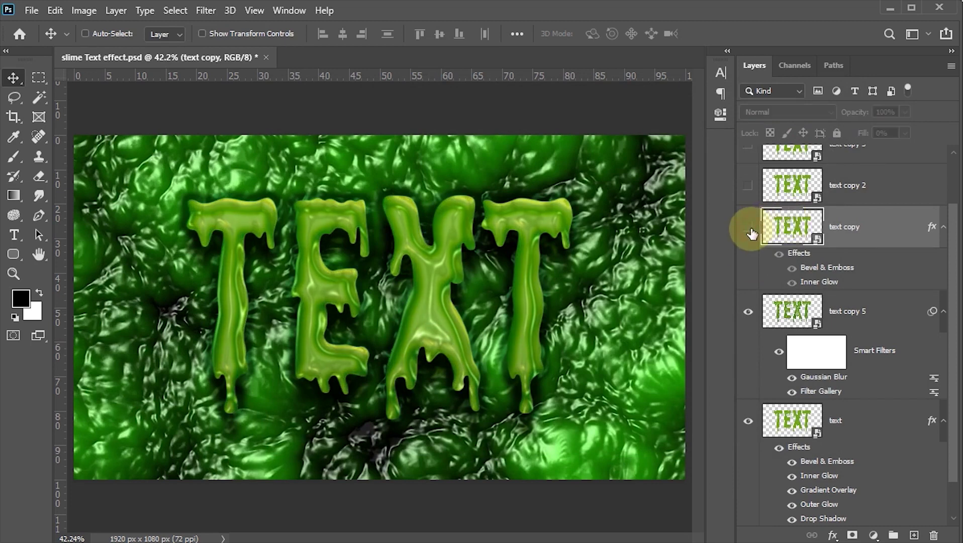
pyautogui.scroll(3, 751, 232)
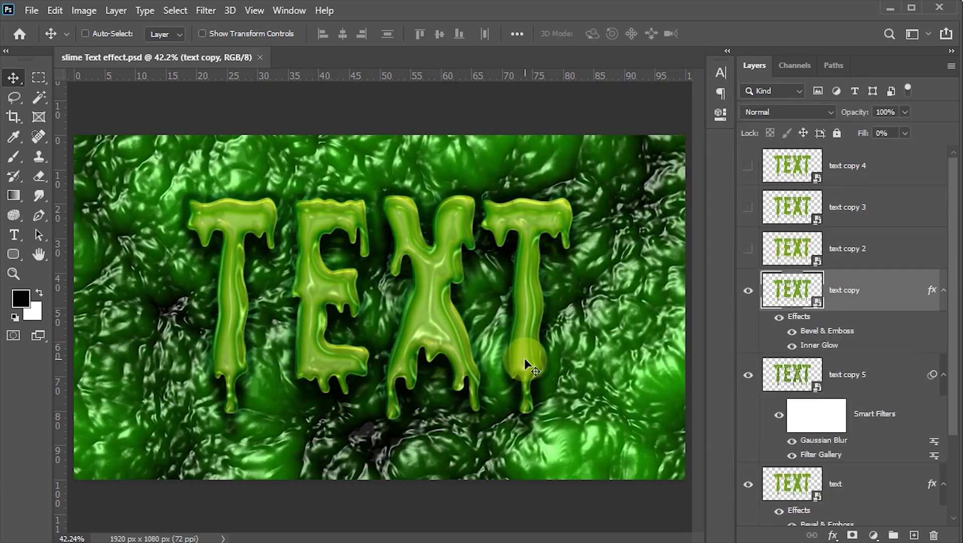
pyautogui.click(827, 249)
pyautogui.click(749, 249)
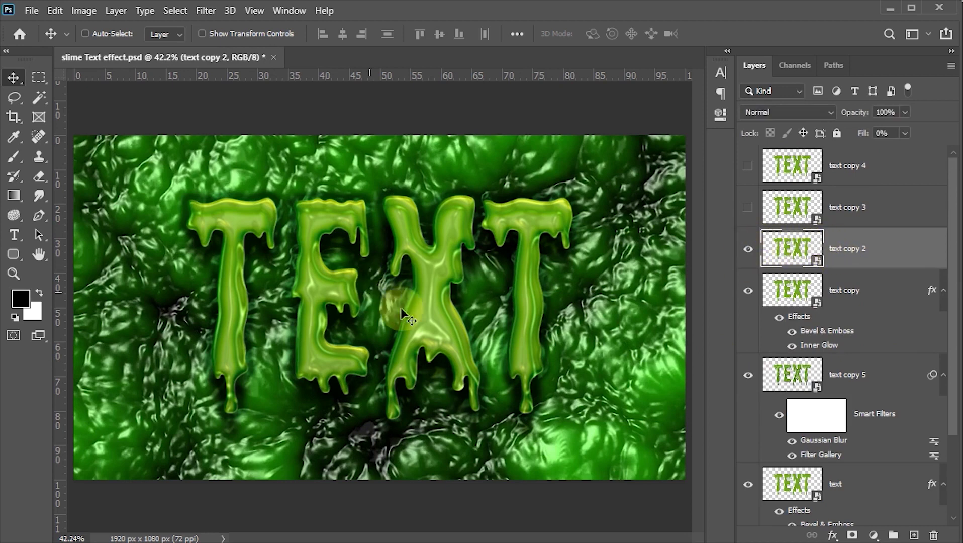
pyautogui.click(891, 253)
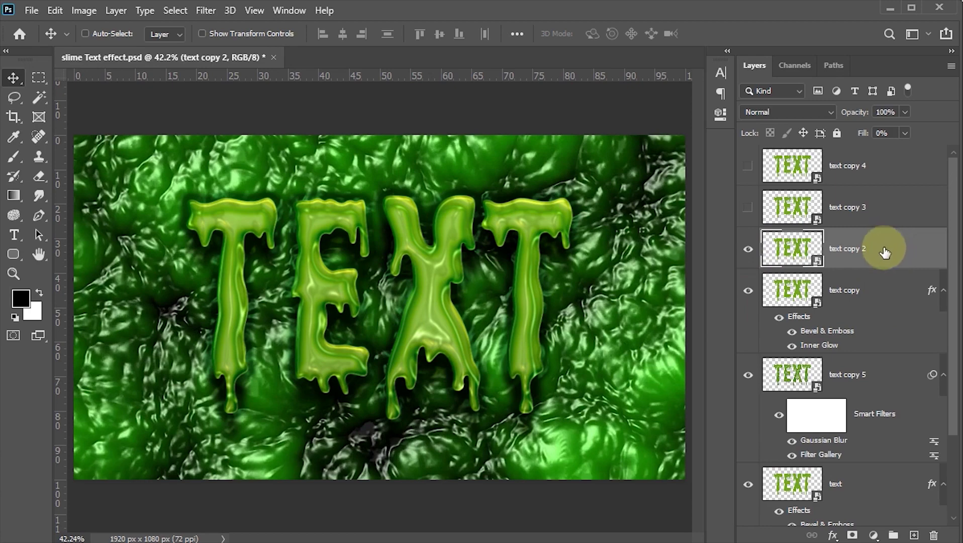
pyautogui.click(910, 253)
# Step: Open text copy 2's layer style, move the dialog aside, and enable Bevel & Emboss
pyautogui.doubleClick(910, 252)
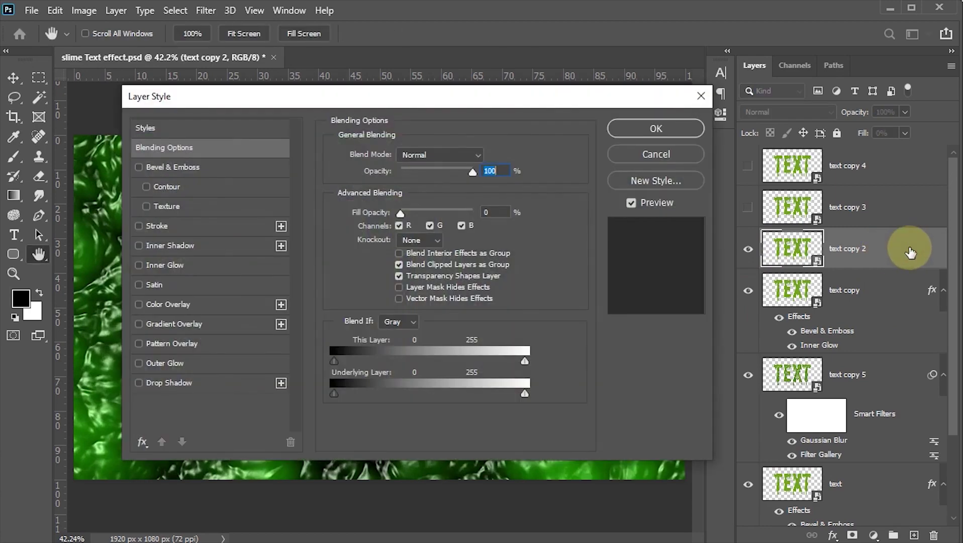
pyautogui.moveTo(462, 96); pyautogui.dragTo(600, 101)
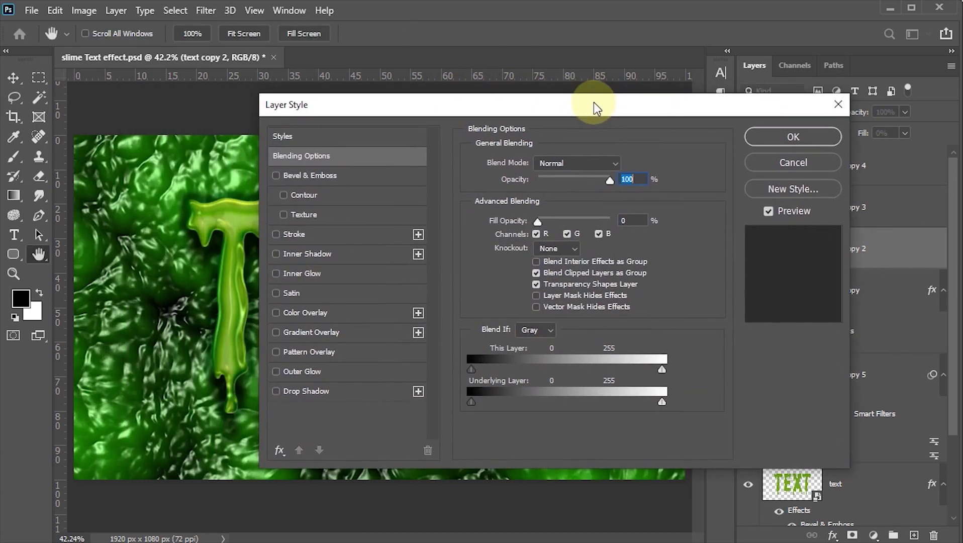
pyautogui.click(281, 174)
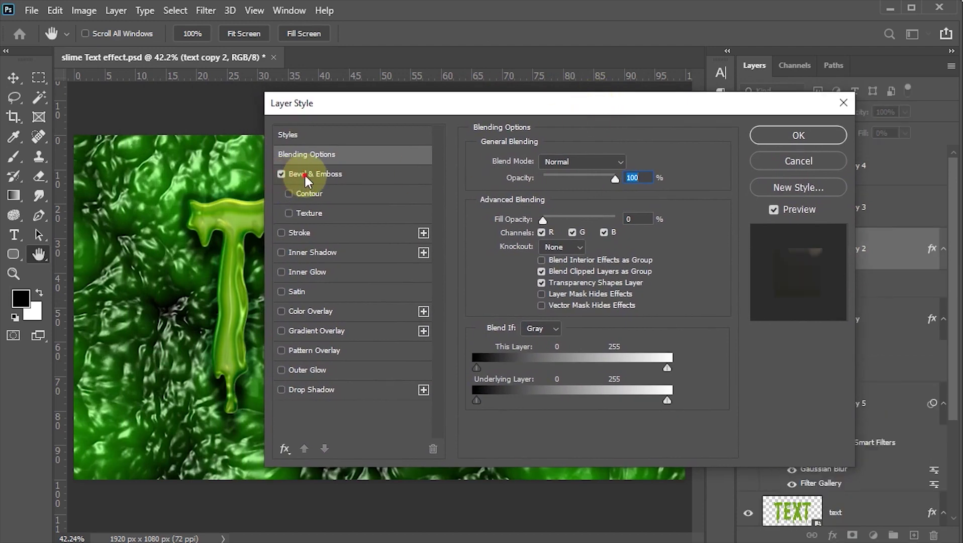
pyautogui.click(321, 174)
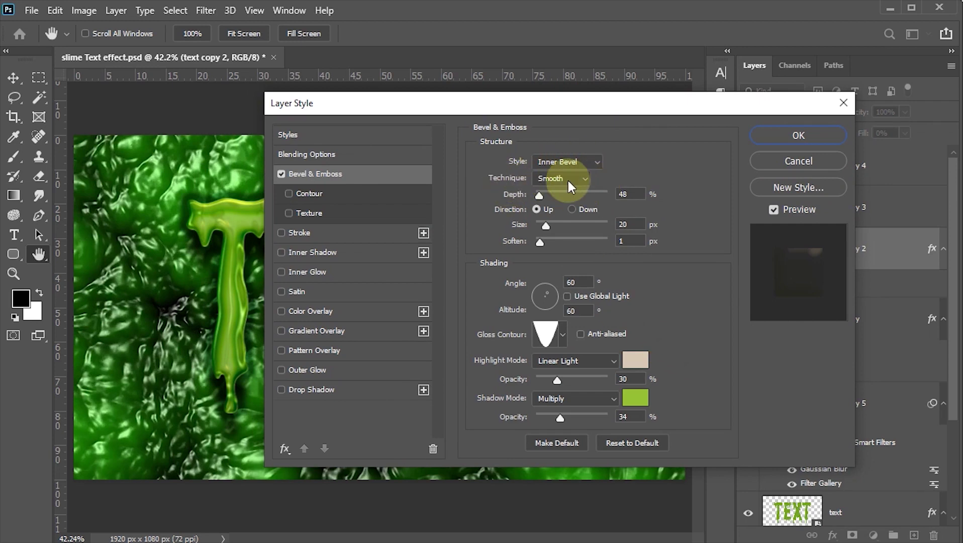
# Step: Set bevel depth 100%, size 40 px, soften 2 px, angle 120° and altitude 60°
pyautogui.doubleClick(623, 195)
pyautogui.write('1')
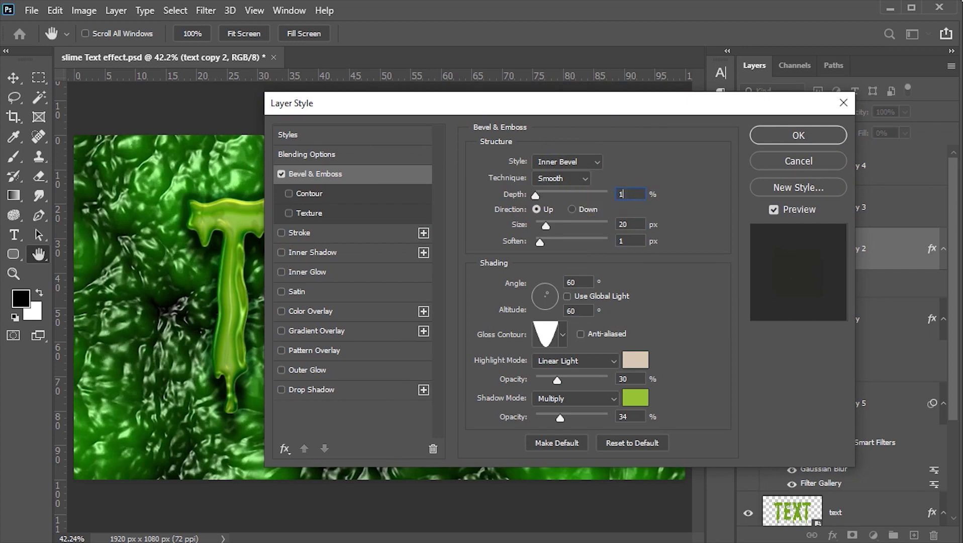
pyautogui.write('00')
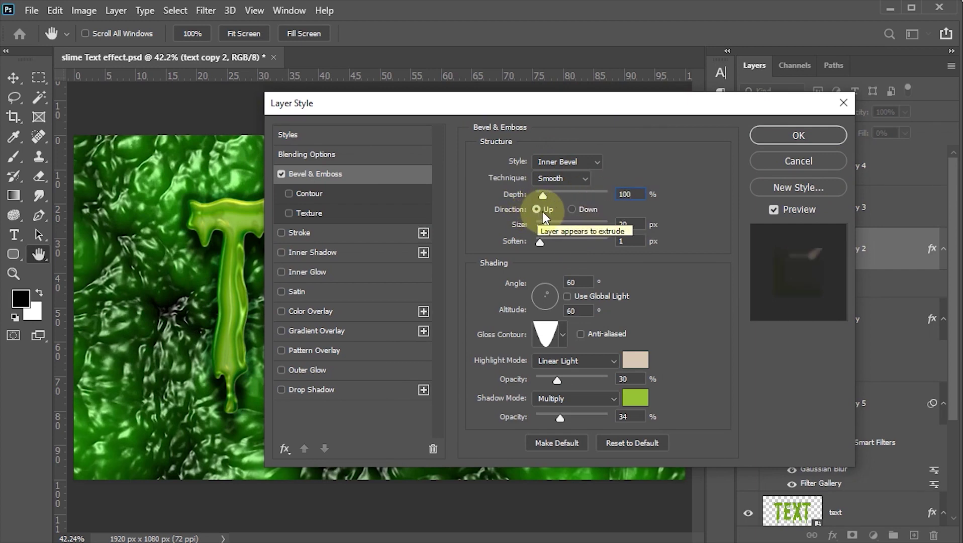
pyautogui.press('Tab')
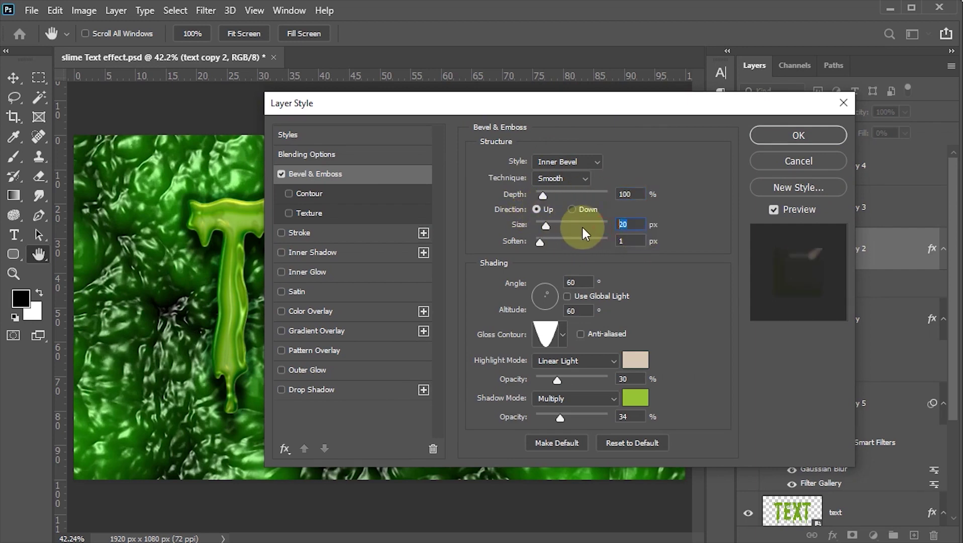
pyautogui.write('40')
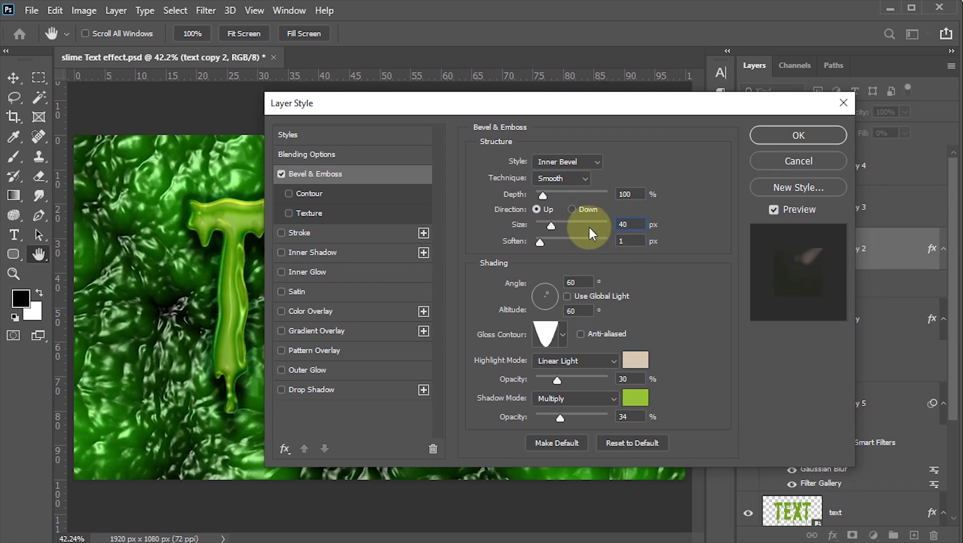
pyautogui.click(625, 240)
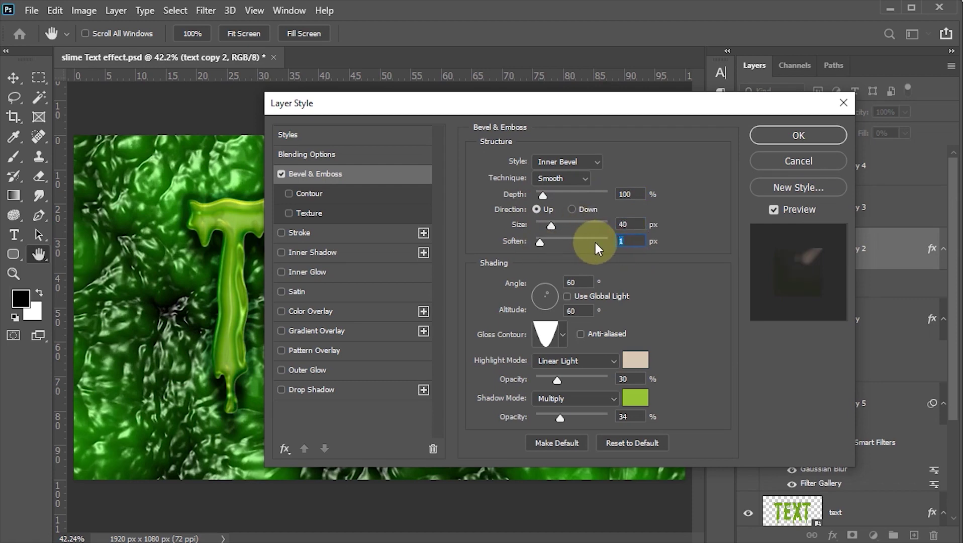
pyautogui.write('2')
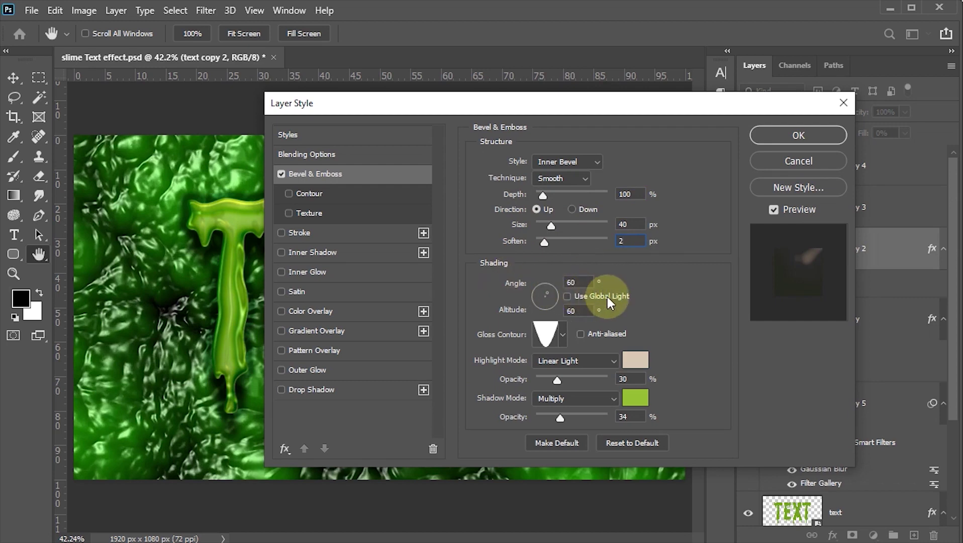
pyautogui.doubleClick(573, 282)
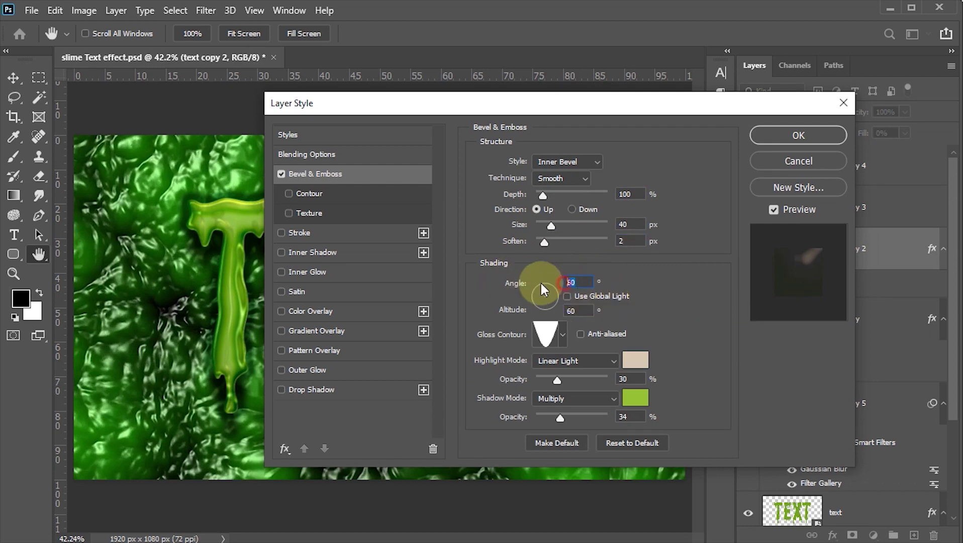
pyautogui.write('120')
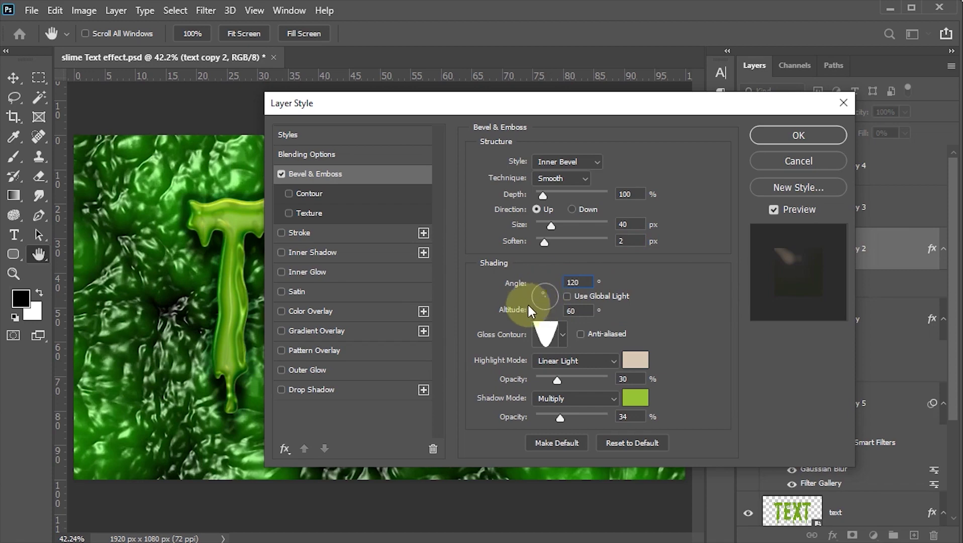
pyautogui.doubleClick(578, 310)
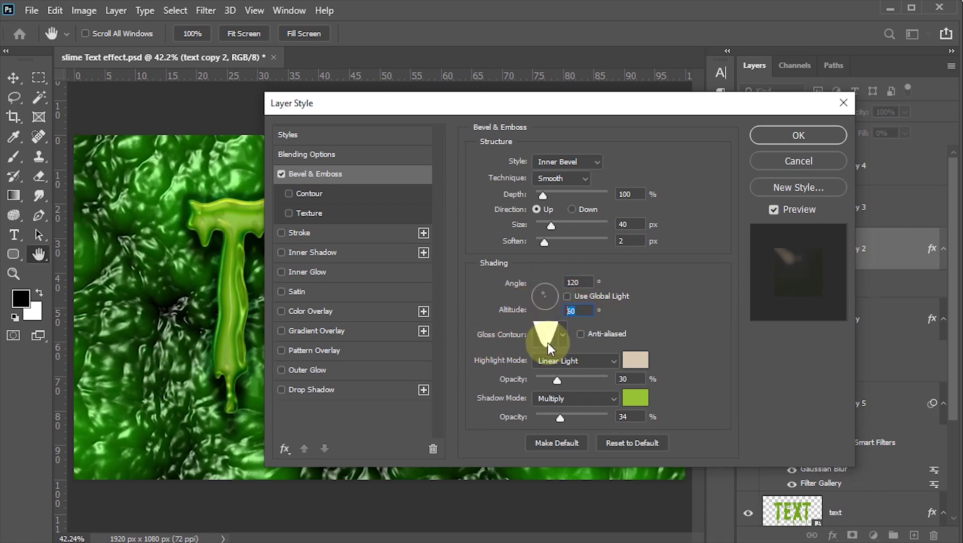
# Step: Choose the Cone - Inverted gloss contour for the bevel
pyautogui.click(562, 341)
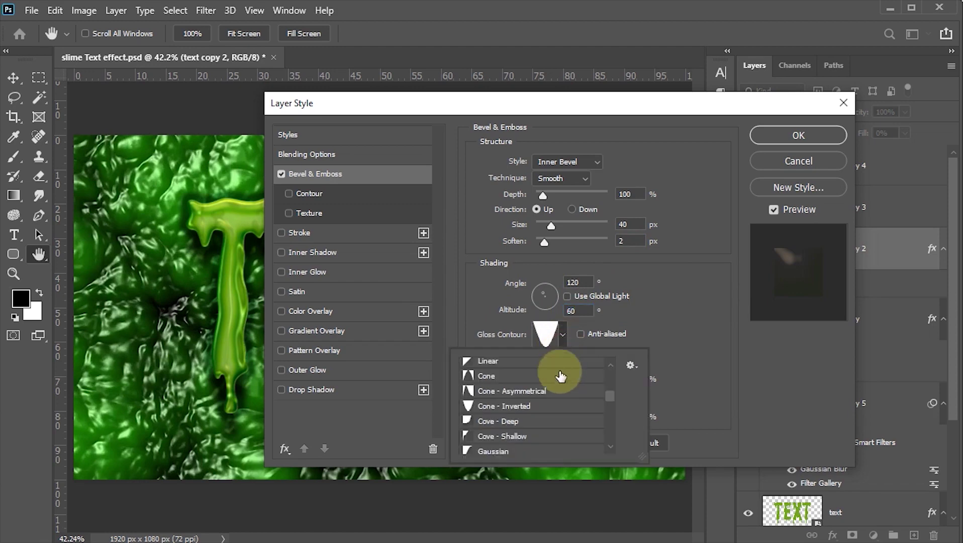
pyautogui.click(522, 408)
pyautogui.click(760, 394)
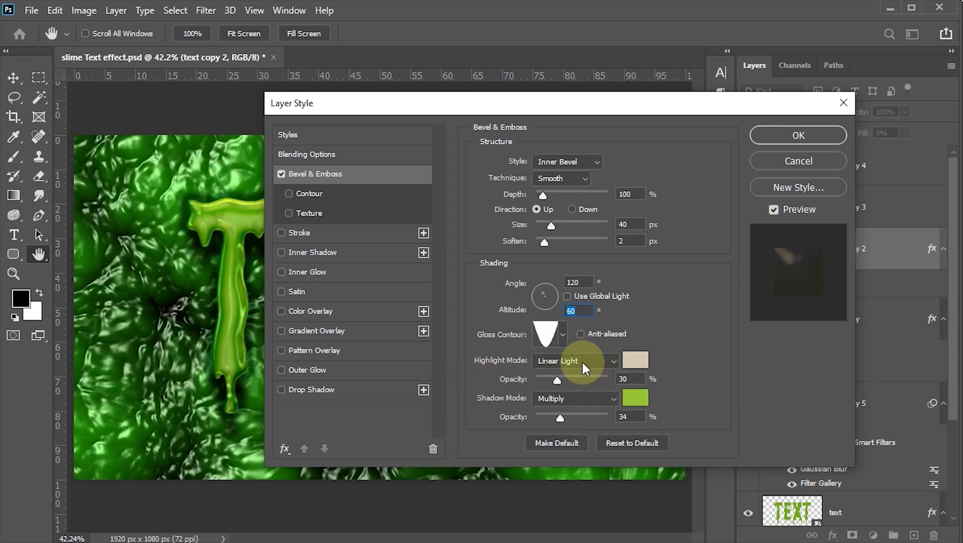
# Step: Make the bevel highlight beige at 50% opacity
pyautogui.click(634, 362)
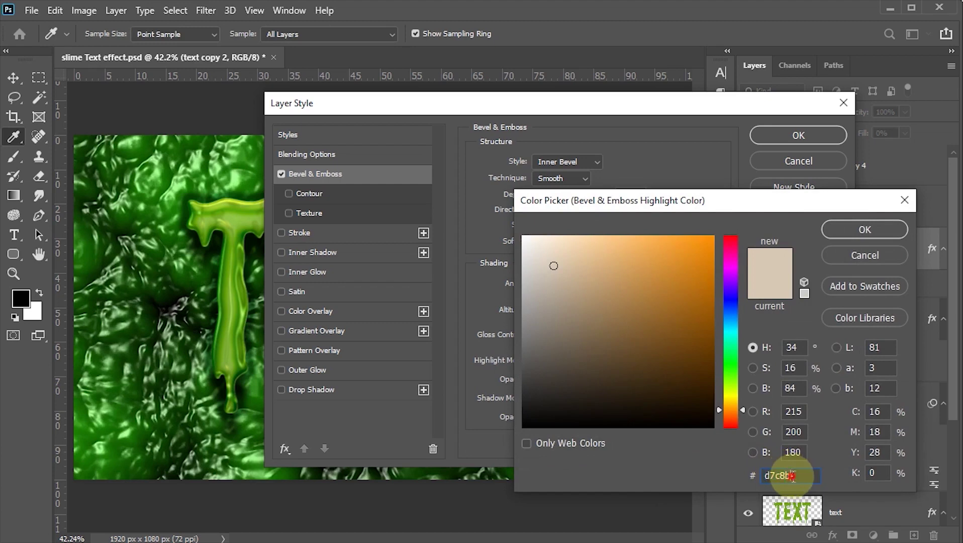
pyautogui.click(855, 229)
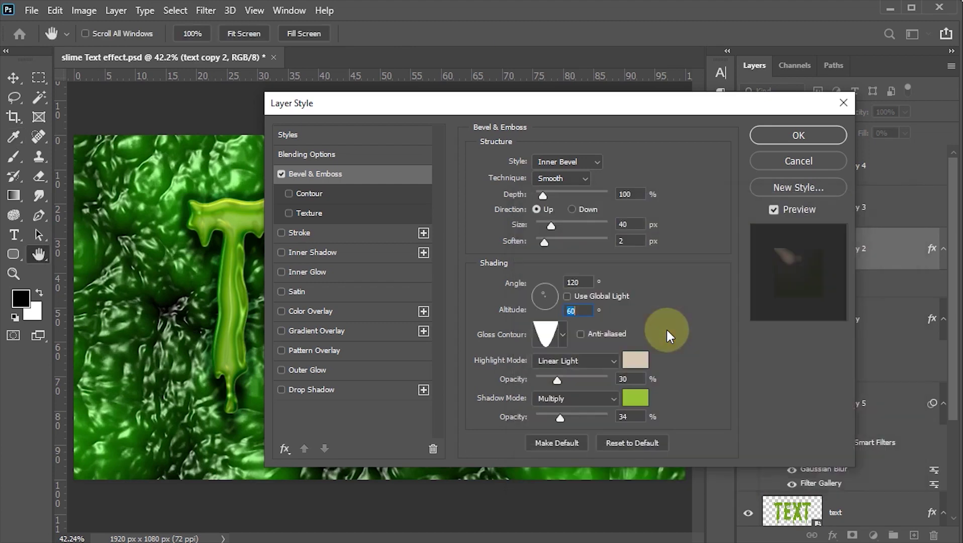
pyautogui.click(635, 378)
pyautogui.write('50')
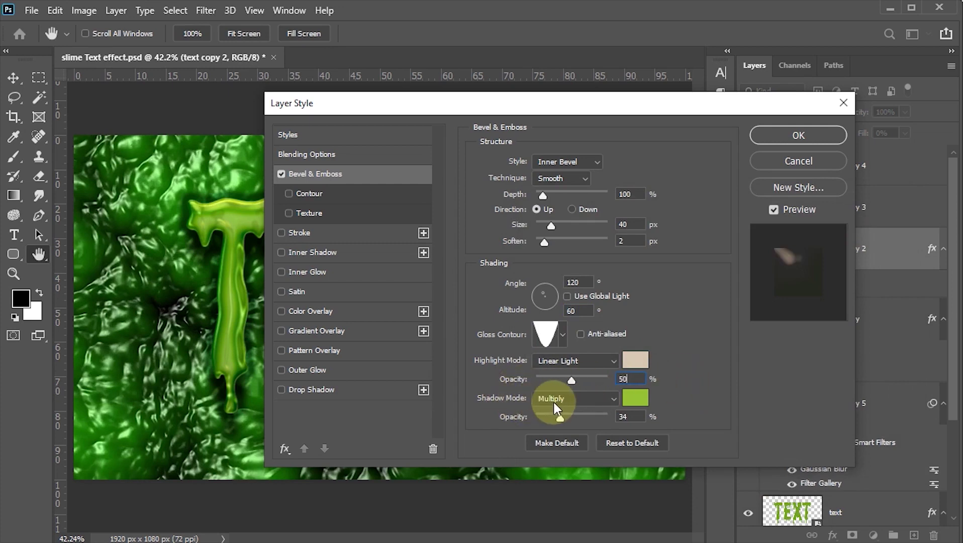
# Step: Make the bevel shadow green #95c333 at 60% opacity
pyautogui.click(636, 401)
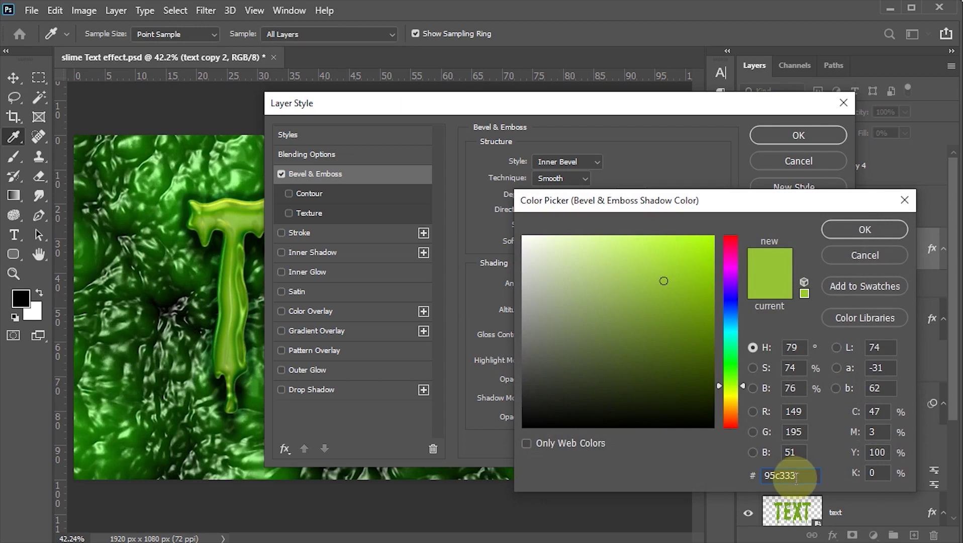
pyautogui.click(848, 227)
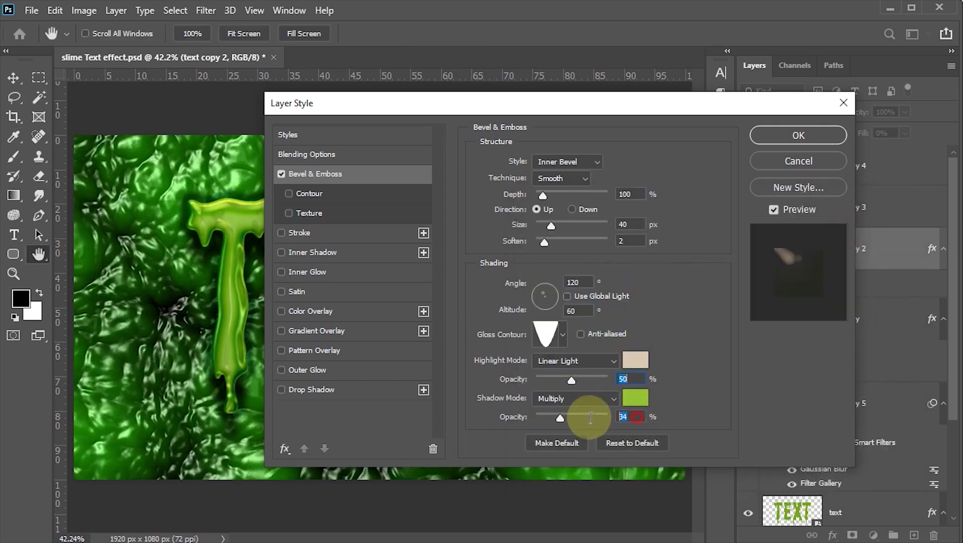
pyautogui.press('Tab')
pyautogui.write('60')
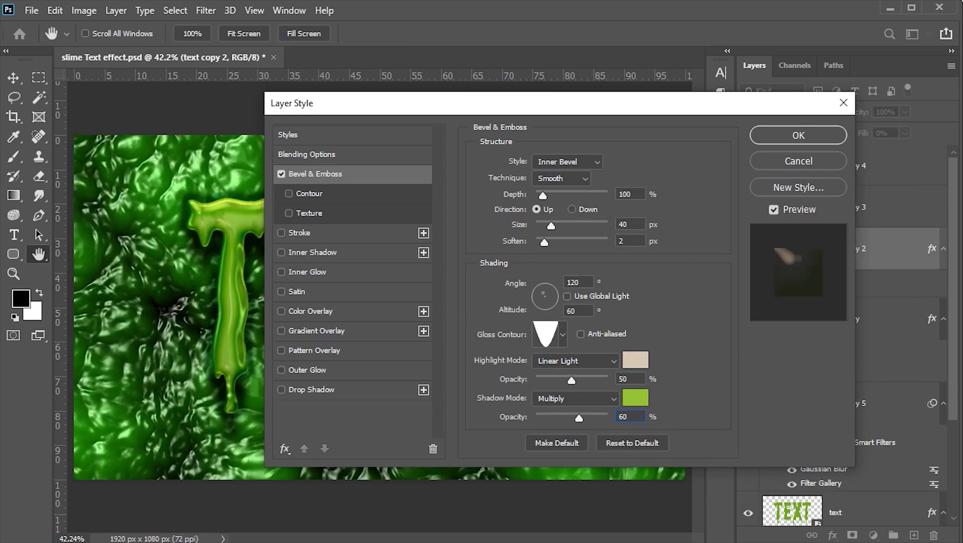
pyautogui.click(612, 432)
# Step: Enable the text copy 2 bevel Contour using Cone - Inverted at 100% range
pyautogui.click(313, 194)
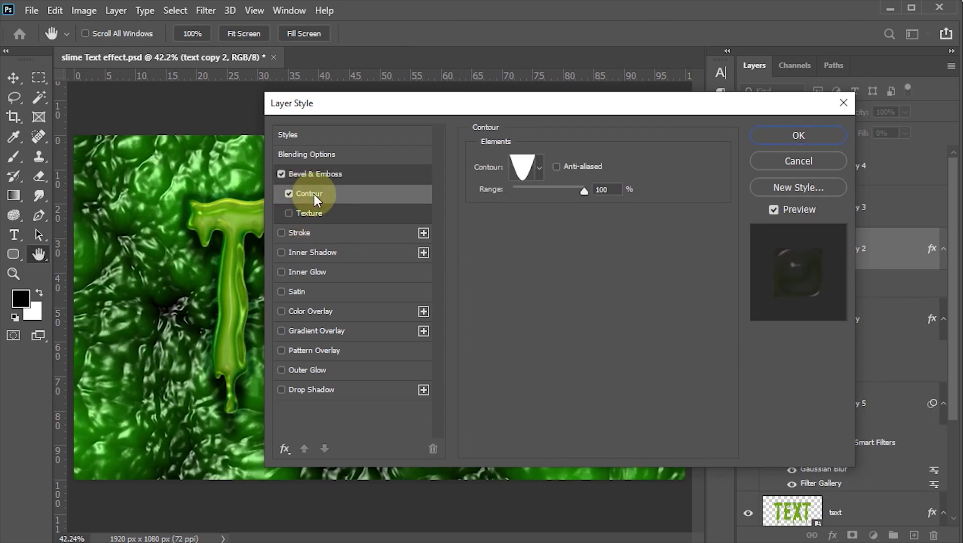
pyautogui.click(541, 169)
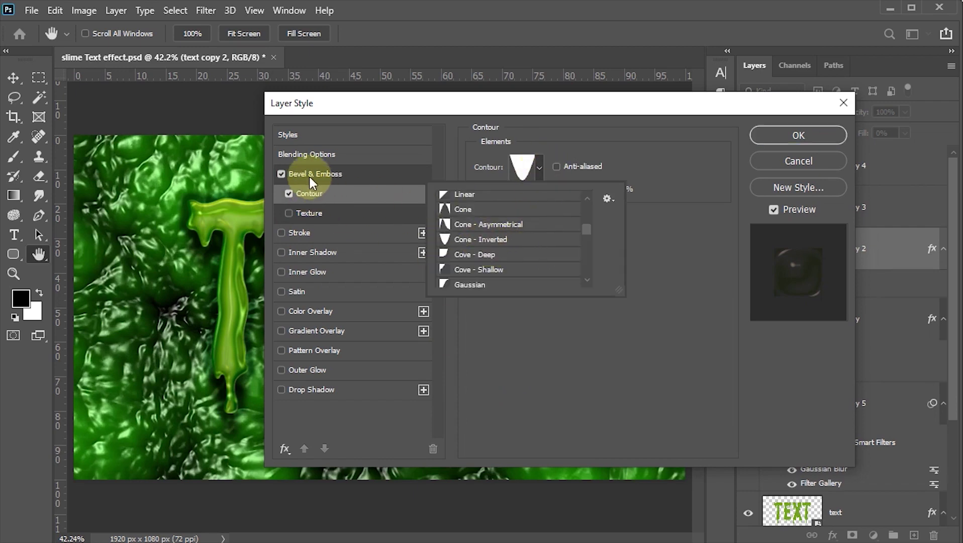
pyautogui.click(490, 240)
pyautogui.click(559, 332)
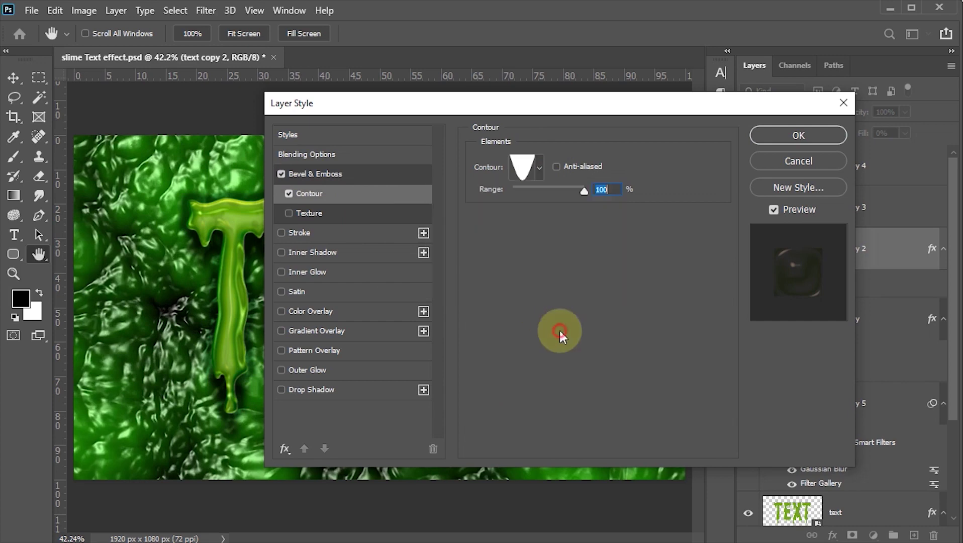
pyautogui.click(615, 188)
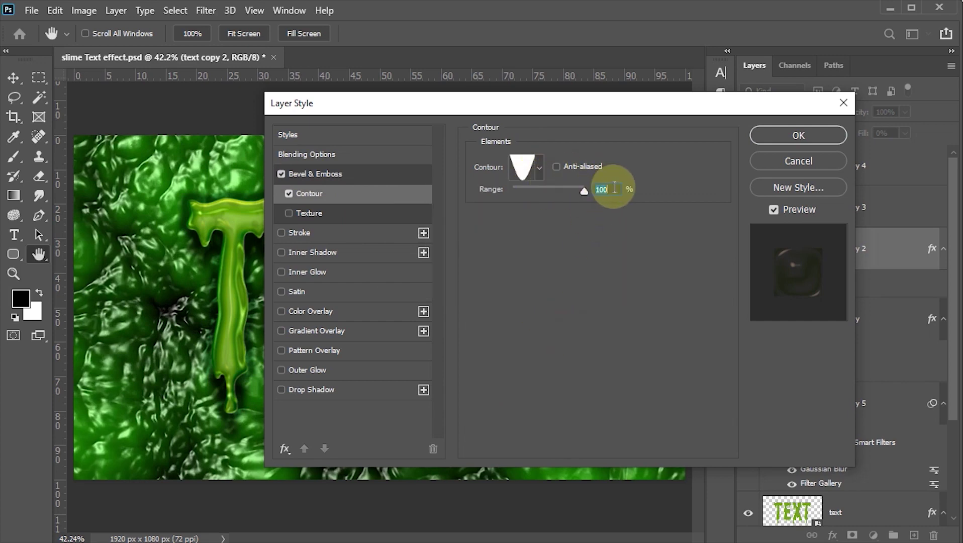
pyautogui.click(514, 362)
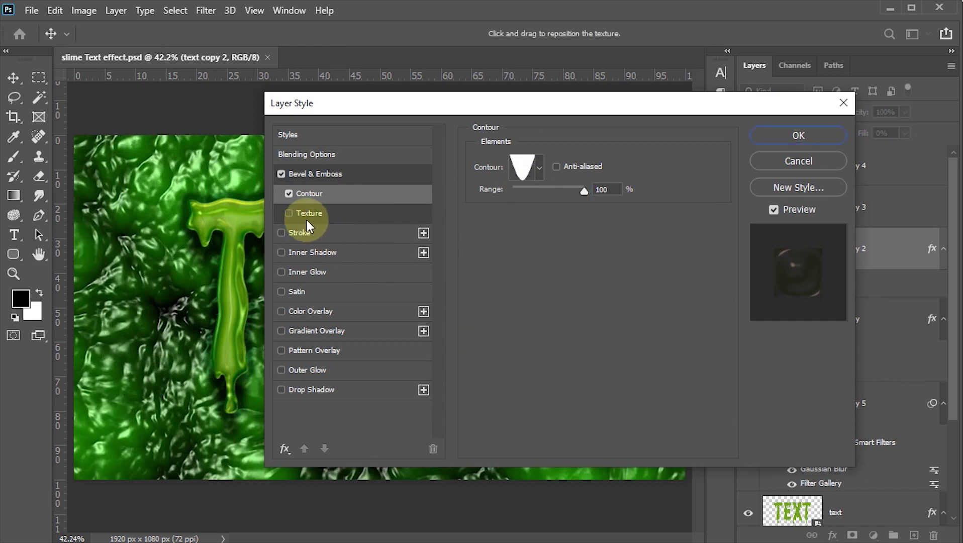
# Step: Enable the bevel Texture, browse the pattern presets and keep the current pattern
pyautogui.click(317, 212)
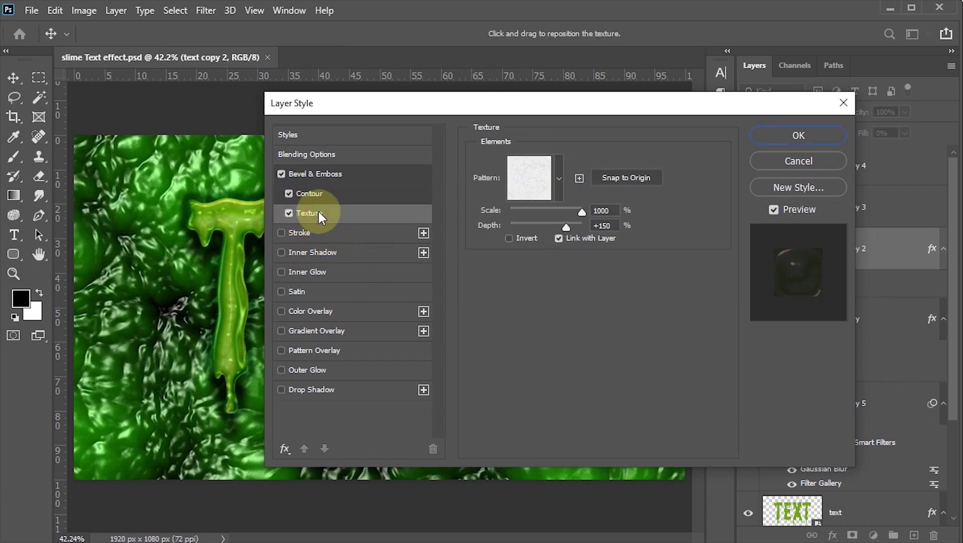
pyautogui.click(560, 180)
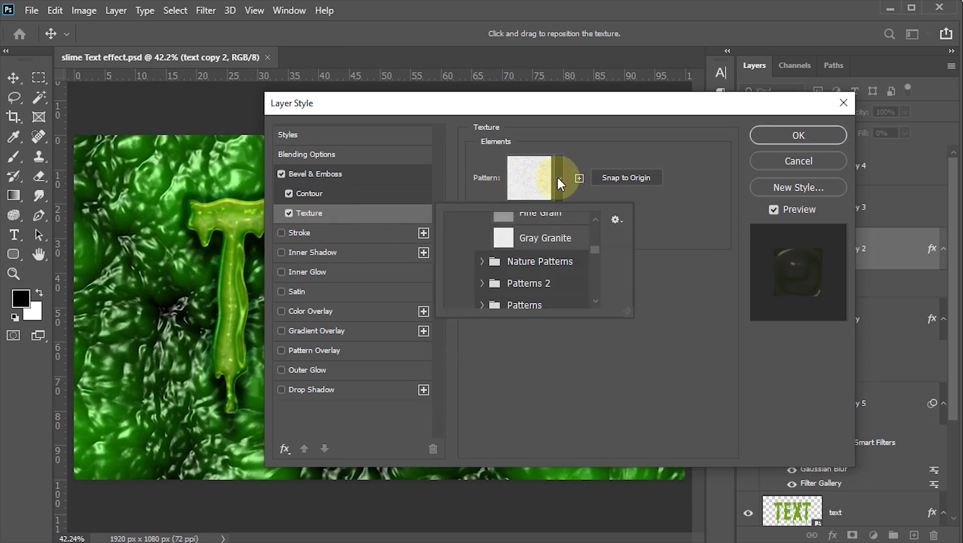
pyautogui.scroll(2, 597, 249)
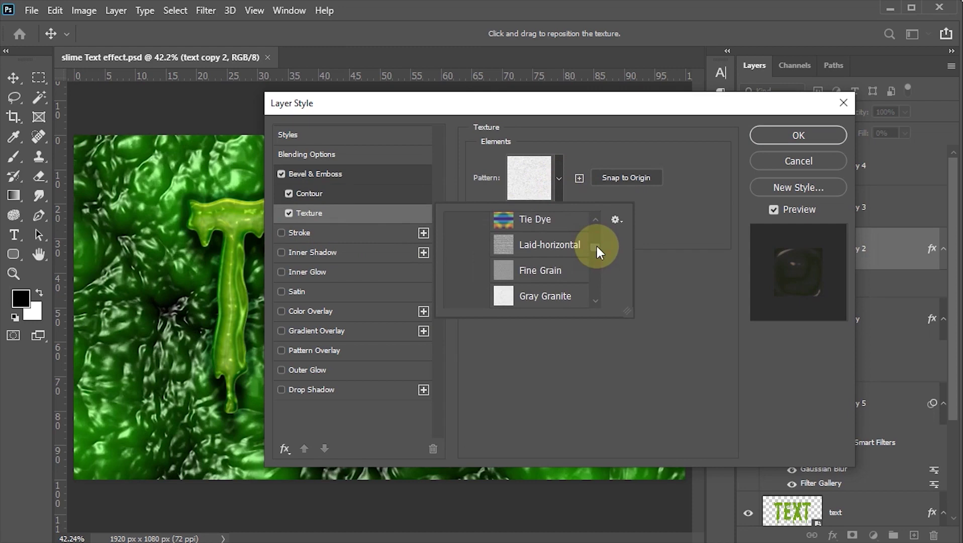
pyautogui.scroll(-2, 596, 245)
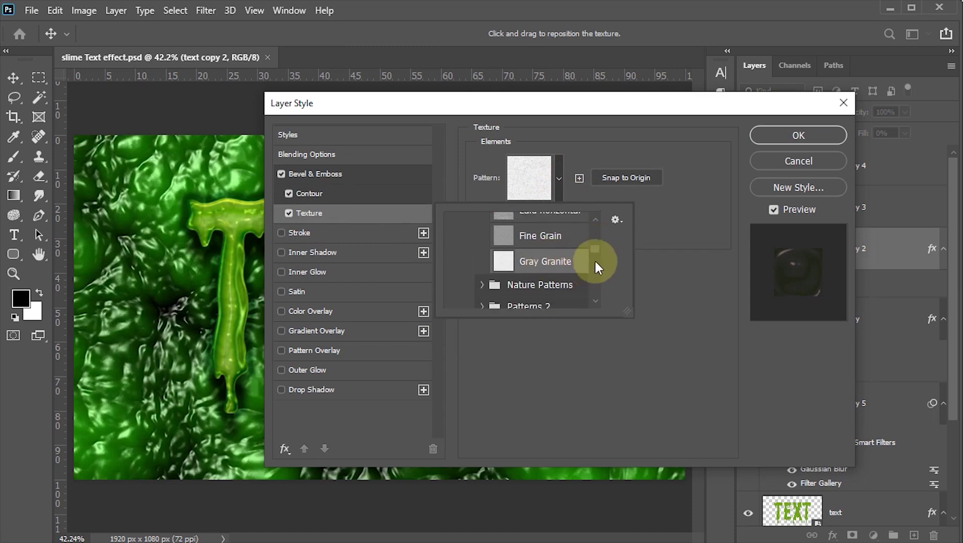
pyautogui.scroll(2, 594, 248)
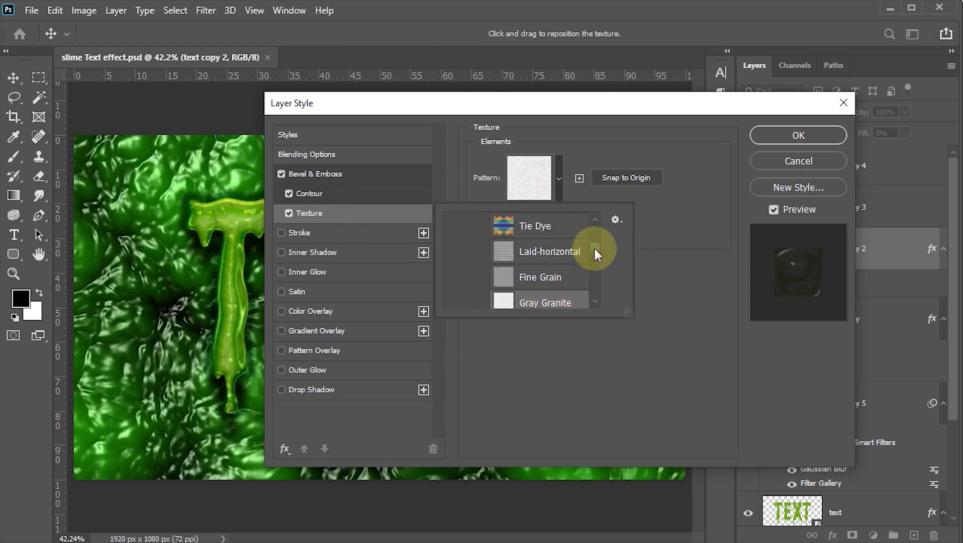
pyautogui.scroll(1, 594, 246)
pyautogui.scroll(1, 594, 244)
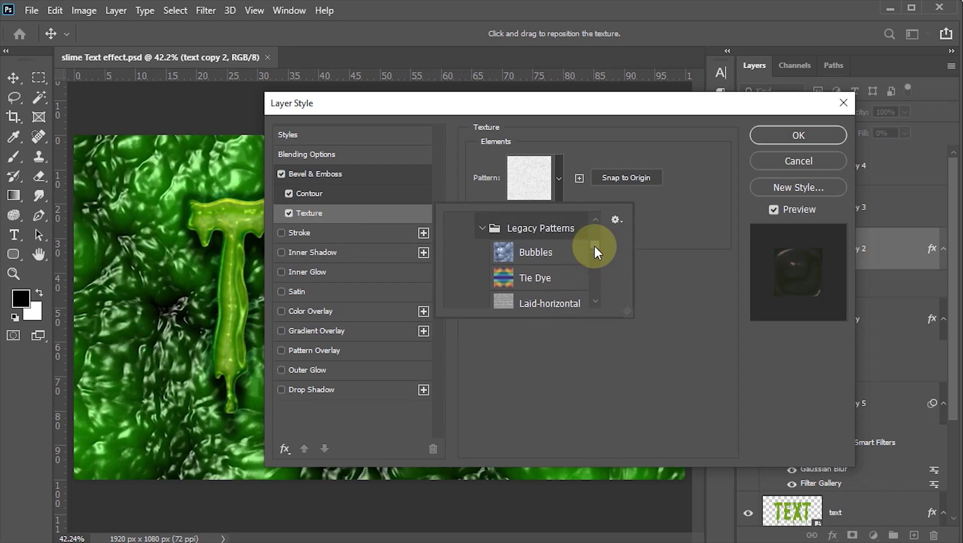
pyautogui.scroll(-3, 593, 244)
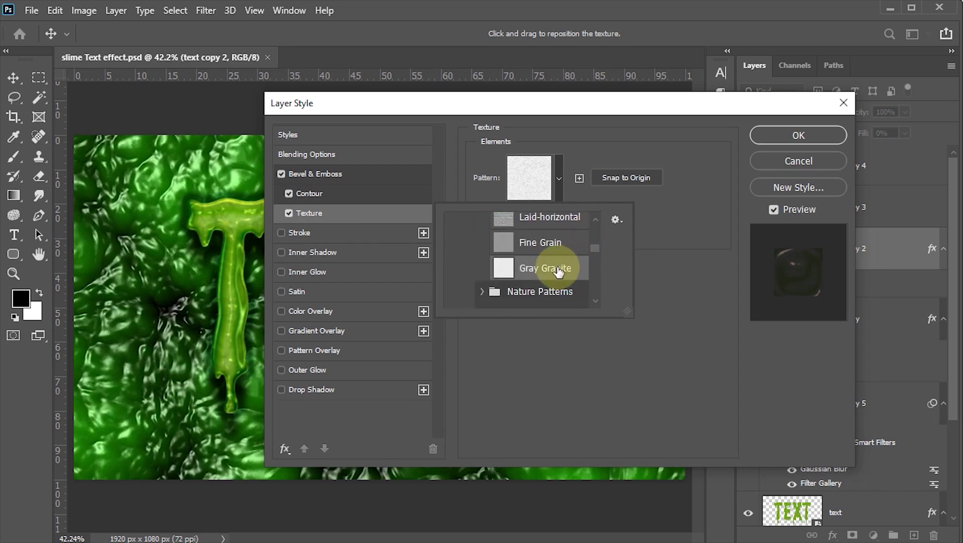
pyautogui.scroll(1, 595, 246)
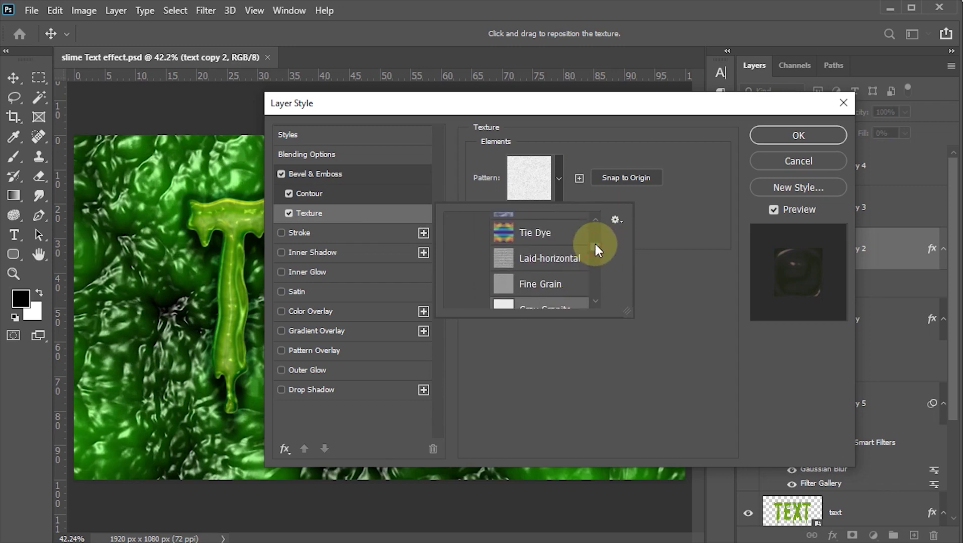
pyautogui.scroll(2, 595, 245)
pyautogui.scroll(1, 595, 240)
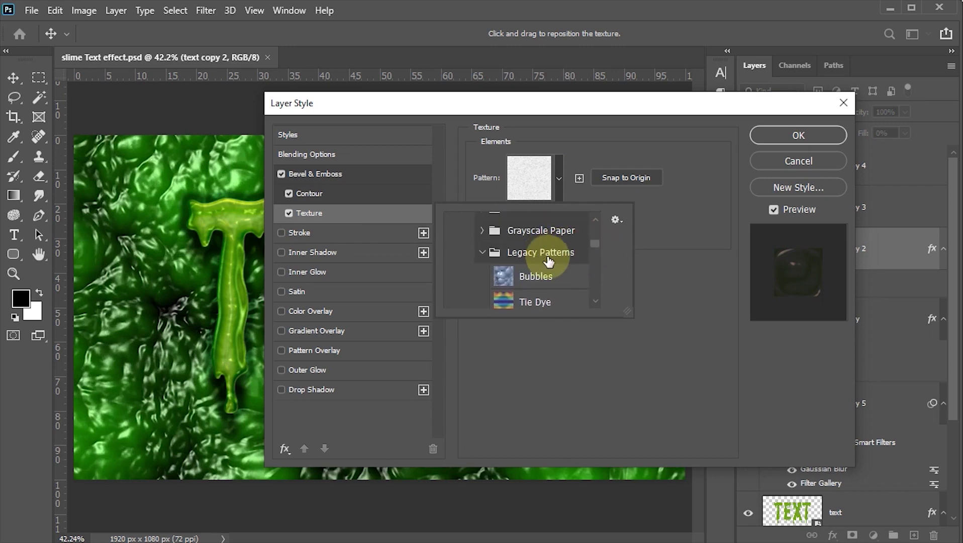
pyautogui.click(616, 220)
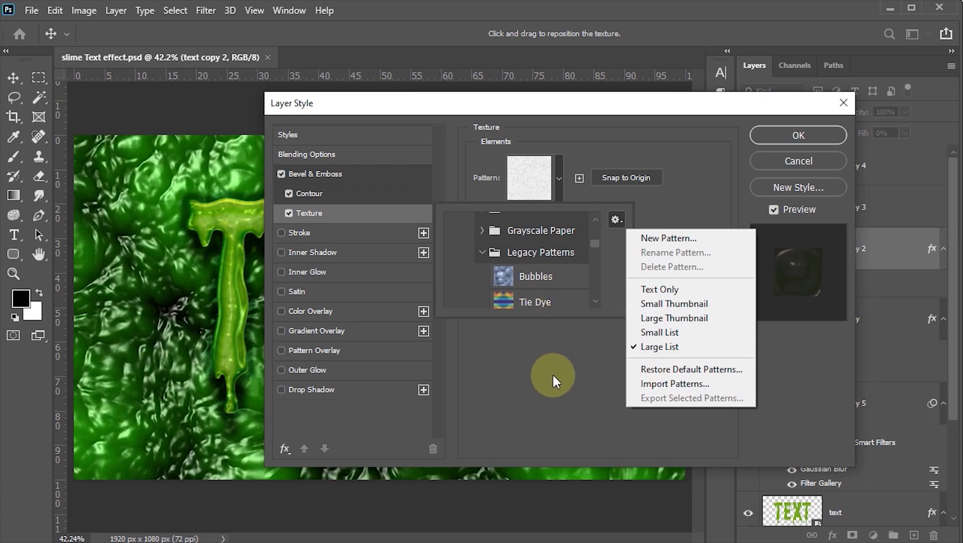
pyautogui.click(599, 246)
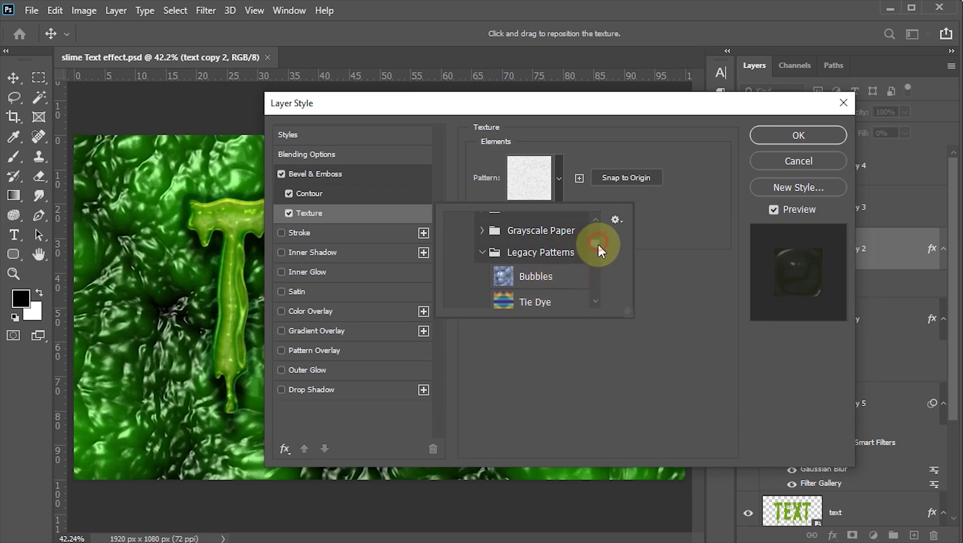
pyautogui.scroll(-3, 593, 243)
pyautogui.click(668, 323)
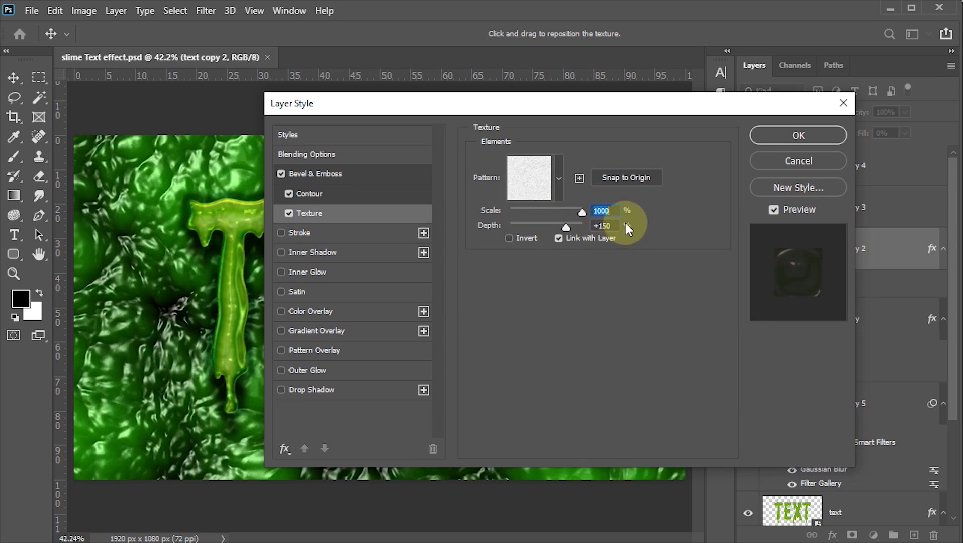
# Step: Set texture scale to 700% and depth +70, repositioning it on the slime T
pyautogui.write('700')
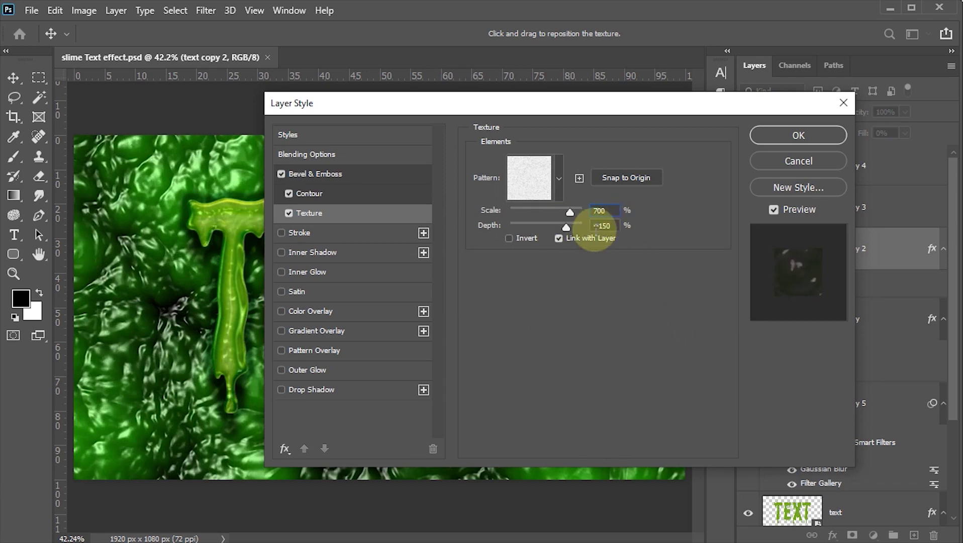
pyautogui.click(603, 226)
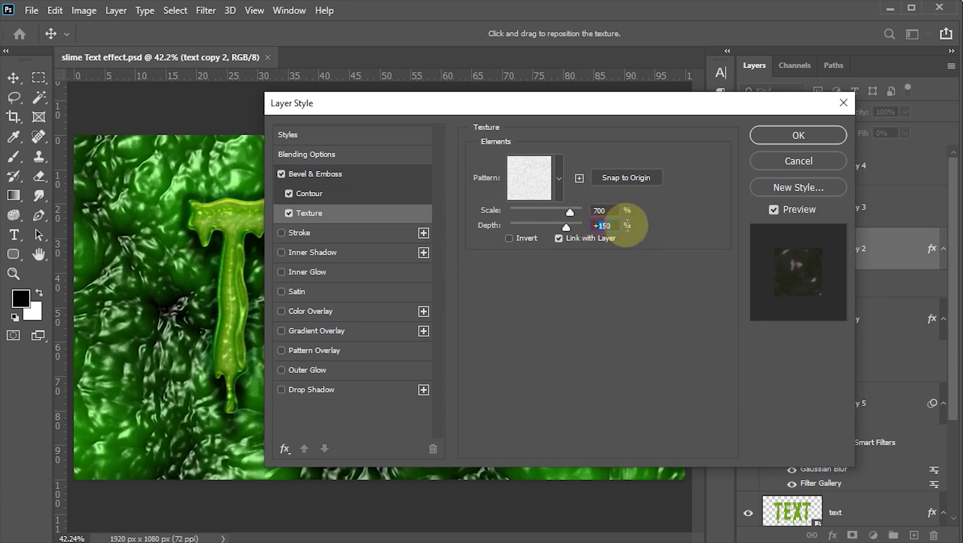
pyautogui.write('70')
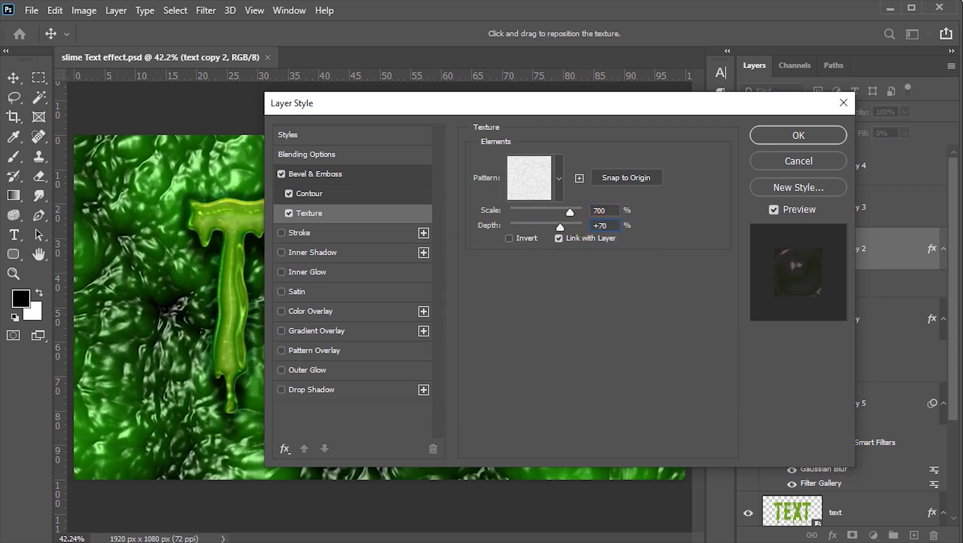
pyautogui.moveTo(226, 211); pyautogui.dragTo(229, 236)
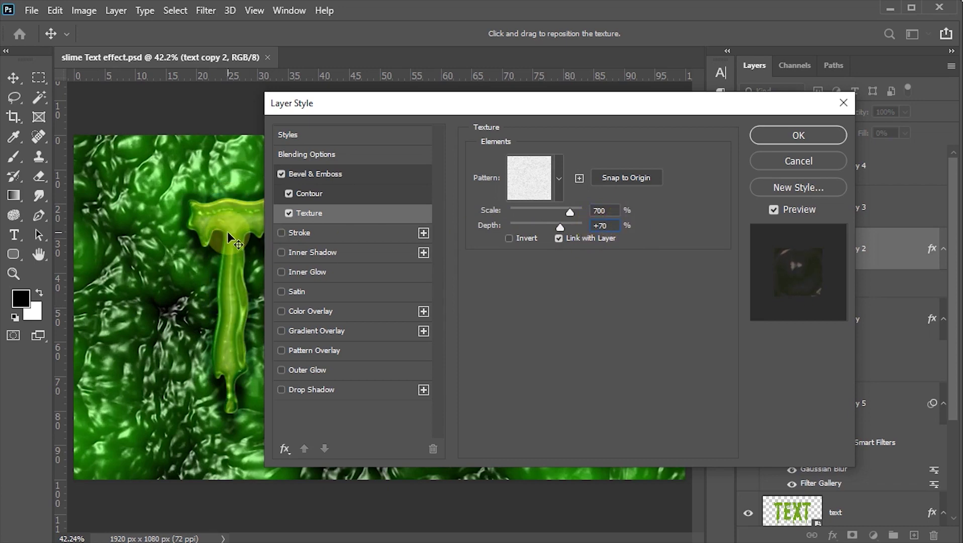
pyautogui.click(679, 245)
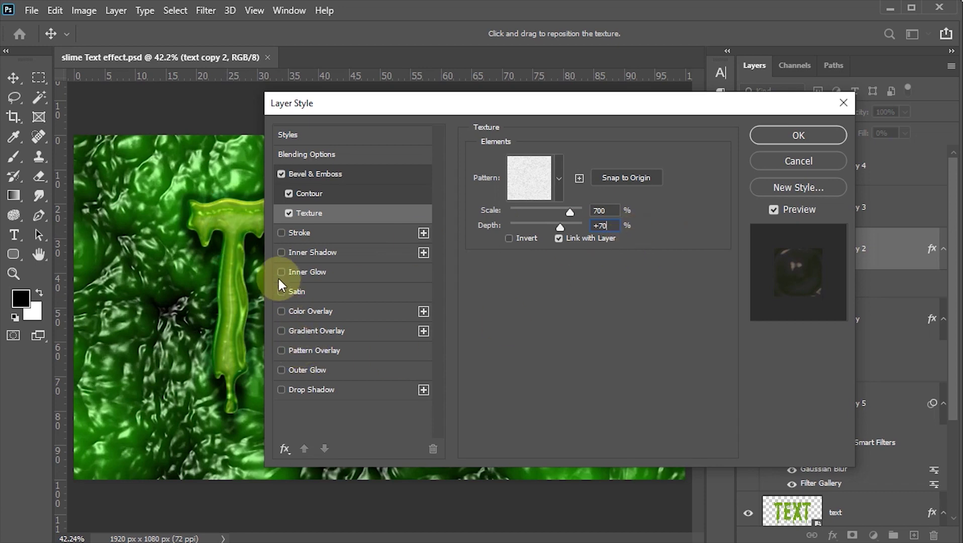
# Step: Add a Color Burn inner glow (20% opacity, 20 px) to text copy 2 and apply
pyautogui.click(301, 272)
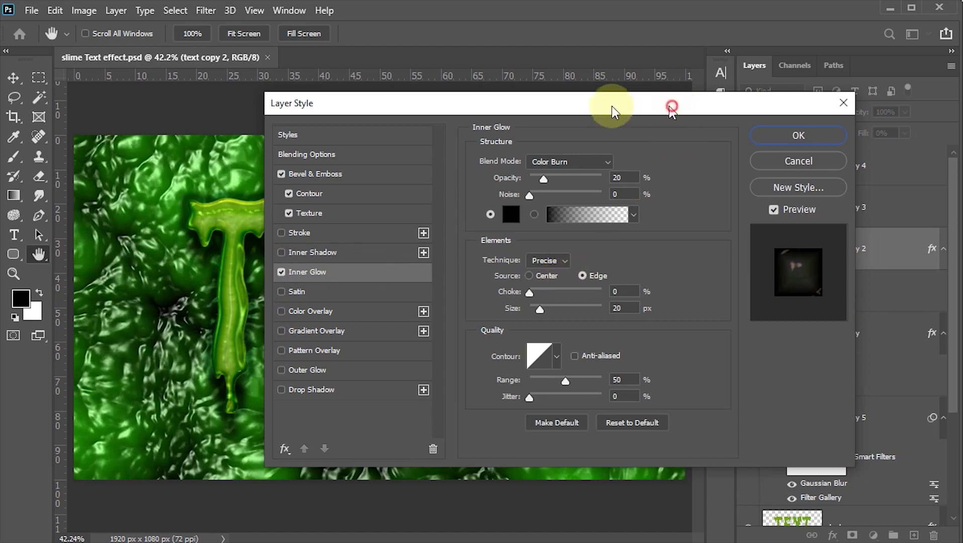
pyautogui.moveTo(612, 106); pyautogui.dragTo(524, 106)
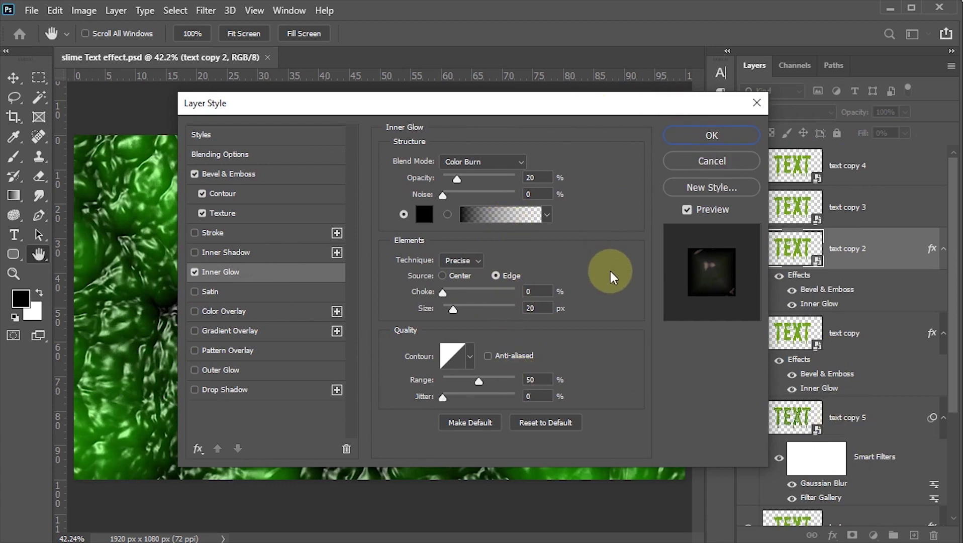
pyautogui.click(702, 136)
pyautogui.press('z')
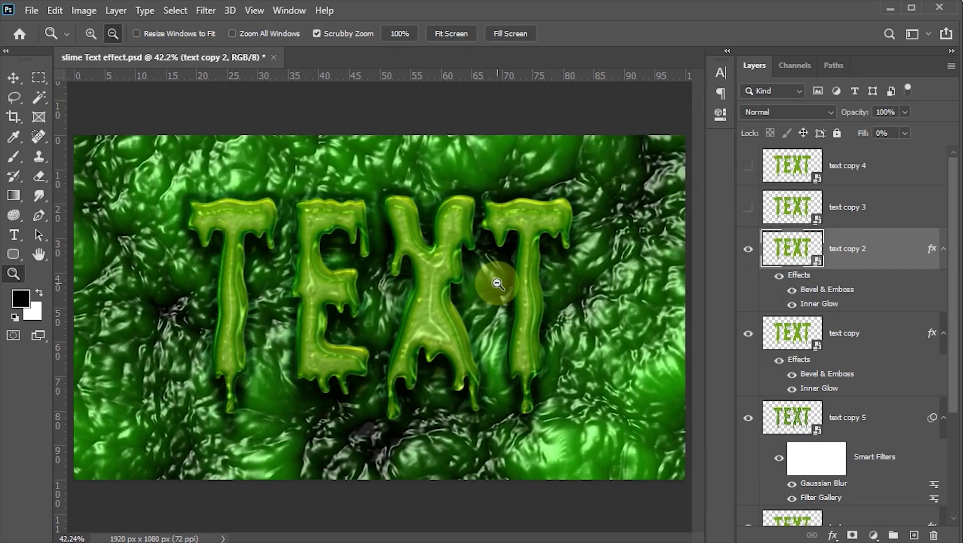
# Step: Make text copy 3 and text copy 4 visible, with text copy 4 selected
pyautogui.click(747, 250)
pyautogui.press('v')
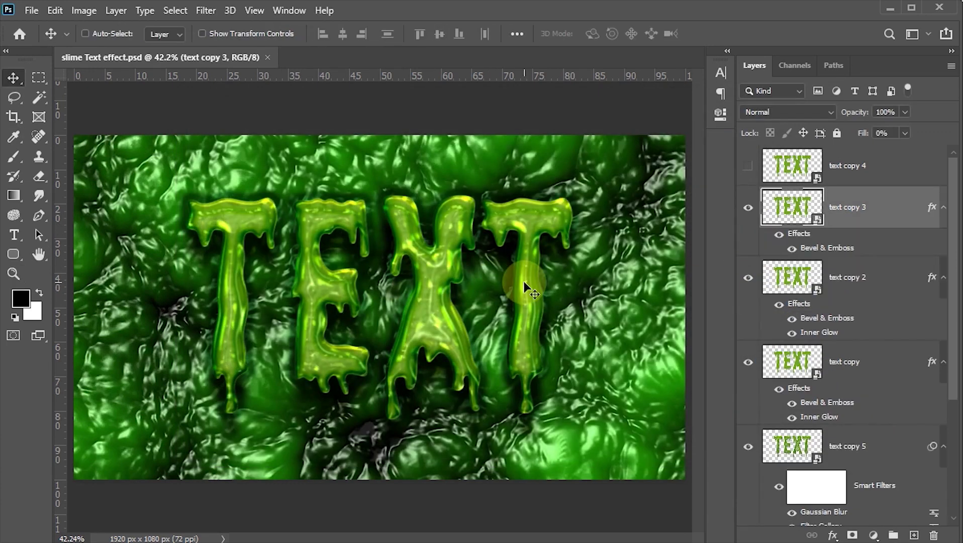
pyautogui.click(747, 167)
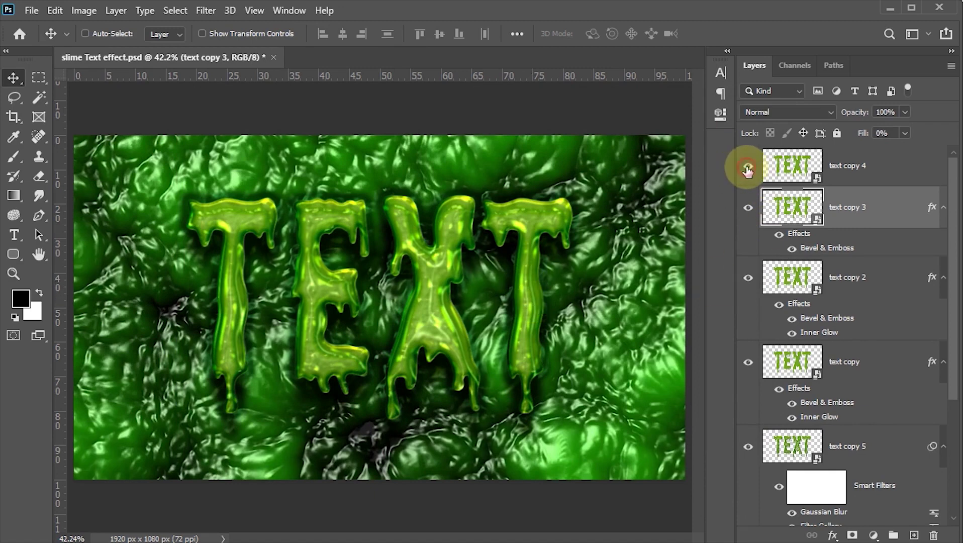
pyautogui.click(803, 166)
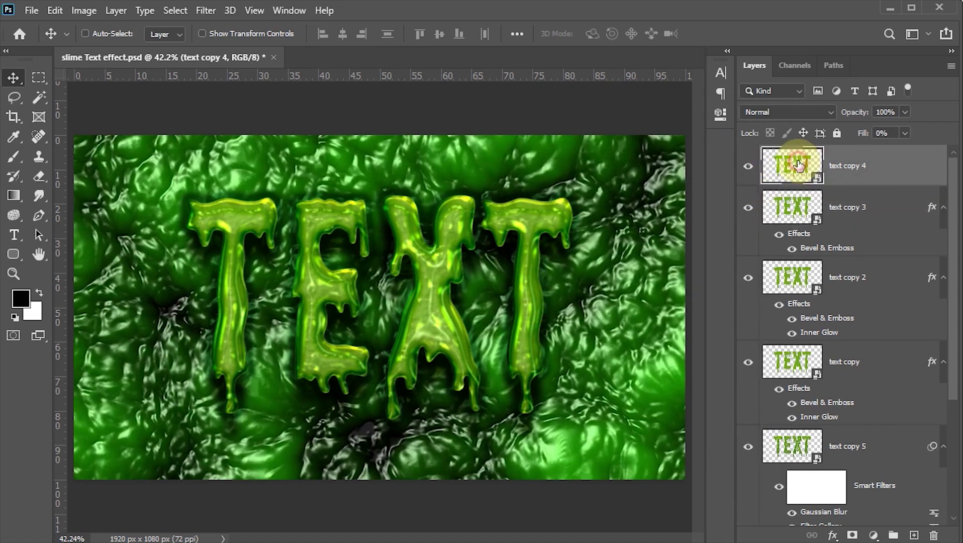
# Step: Add Bevel & Emboss to text copy 4 with 15 px size and 2 px soften
pyautogui.doubleClick(899, 169)
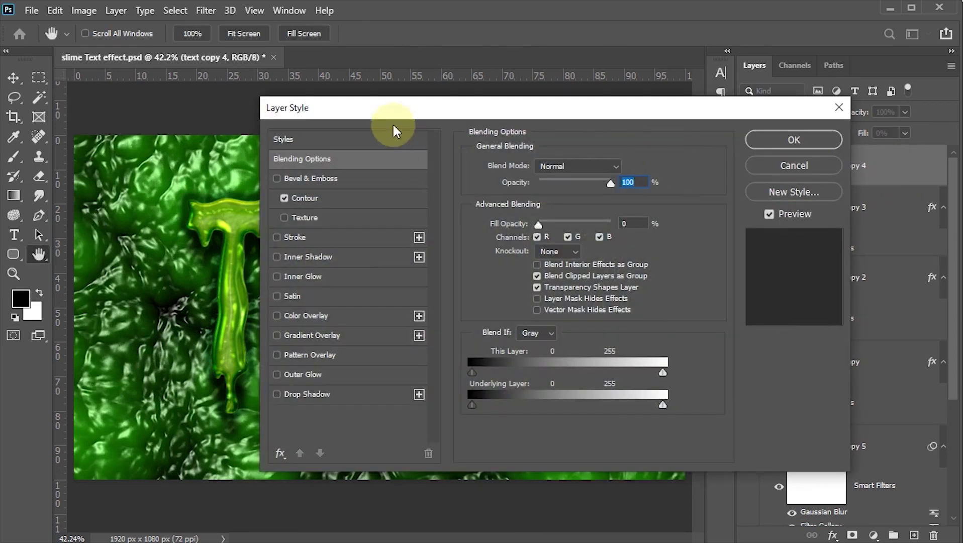
pyautogui.click(308, 177)
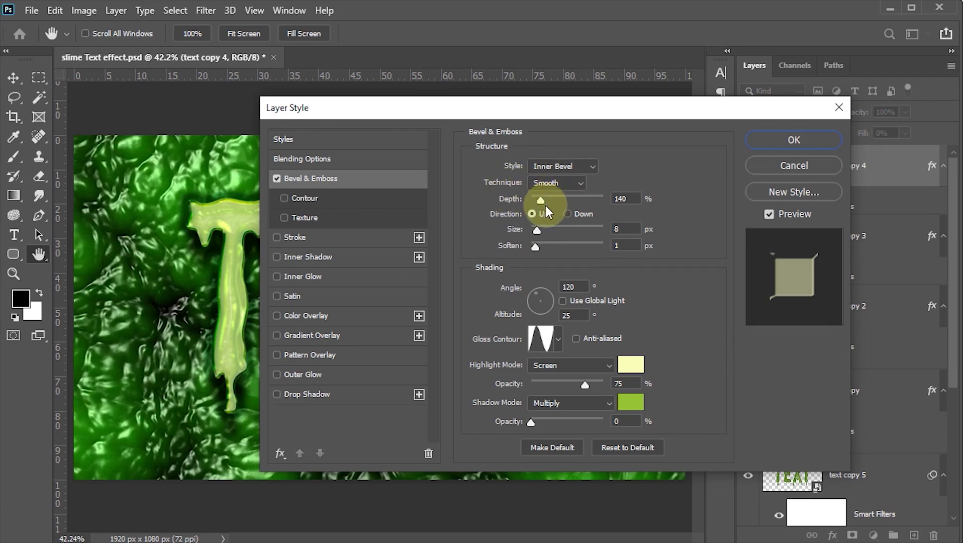
pyautogui.doubleClick(631, 199)
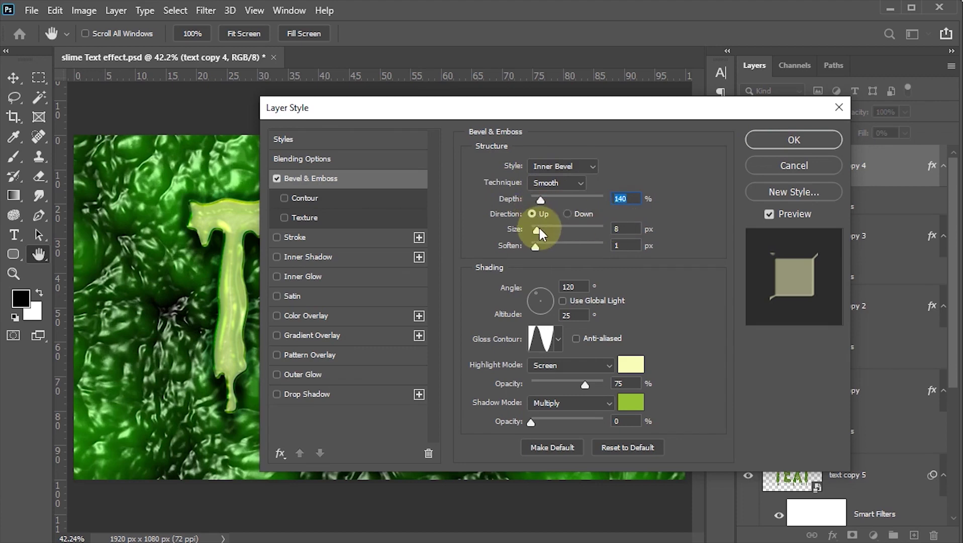
pyautogui.doubleClick(622, 229)
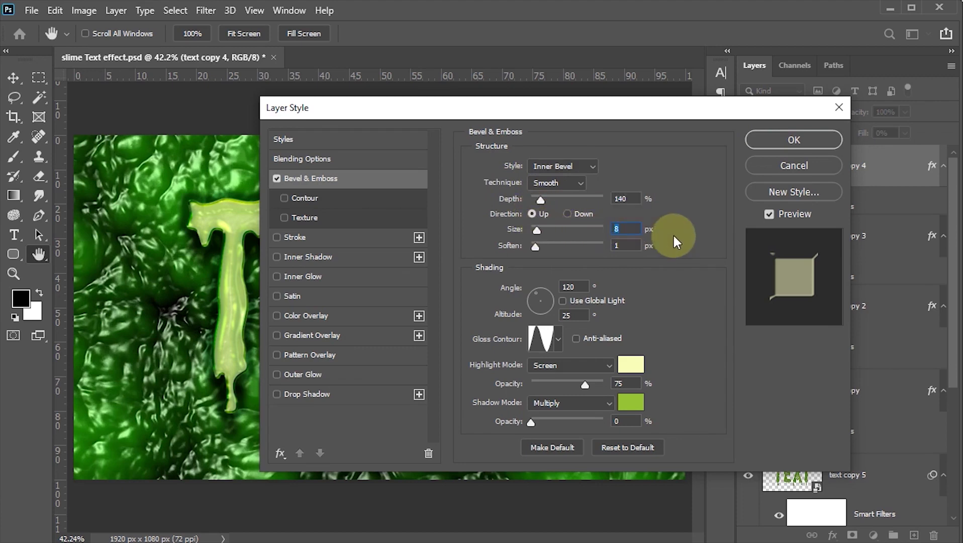
pyautogui.write('15')
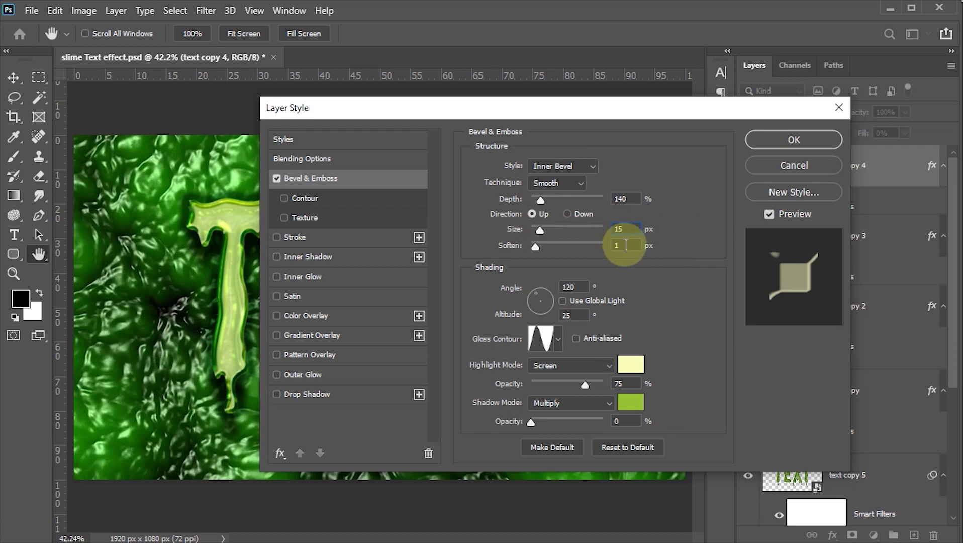
pyautogui.doubleClick(626, 246)
pyautogui.write('2')
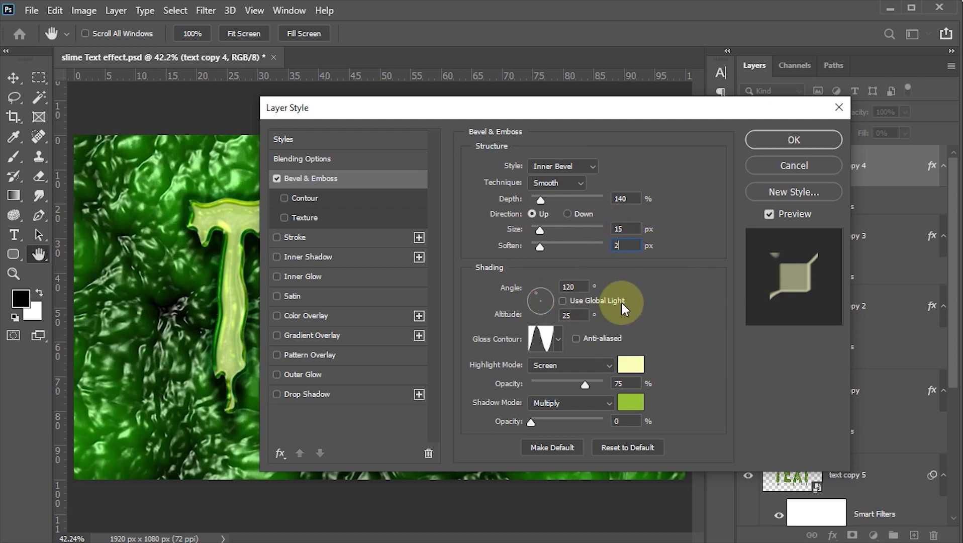
# Step: Set the bevel shading altitude to 40°
pyautogui.click(581, 286)
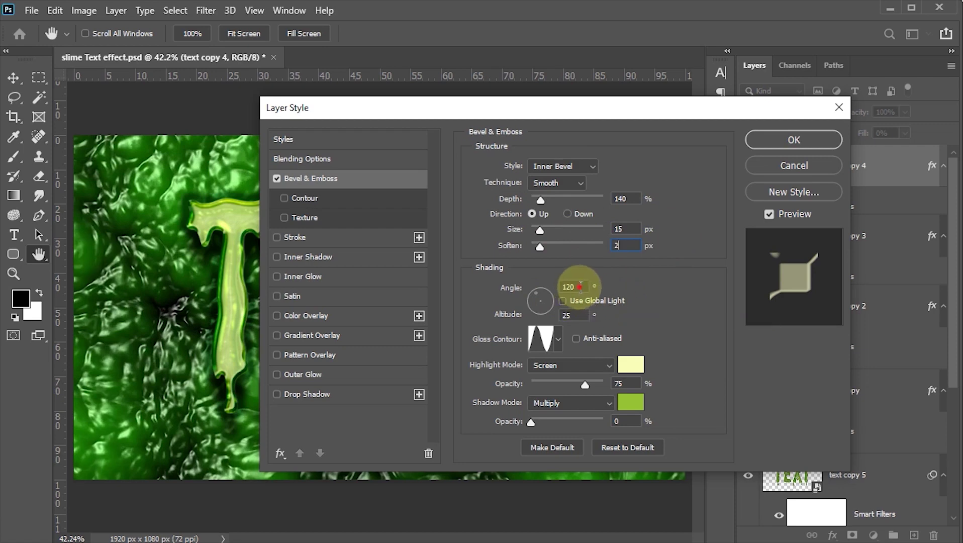
pyautogui.doubleClick(581, 287)
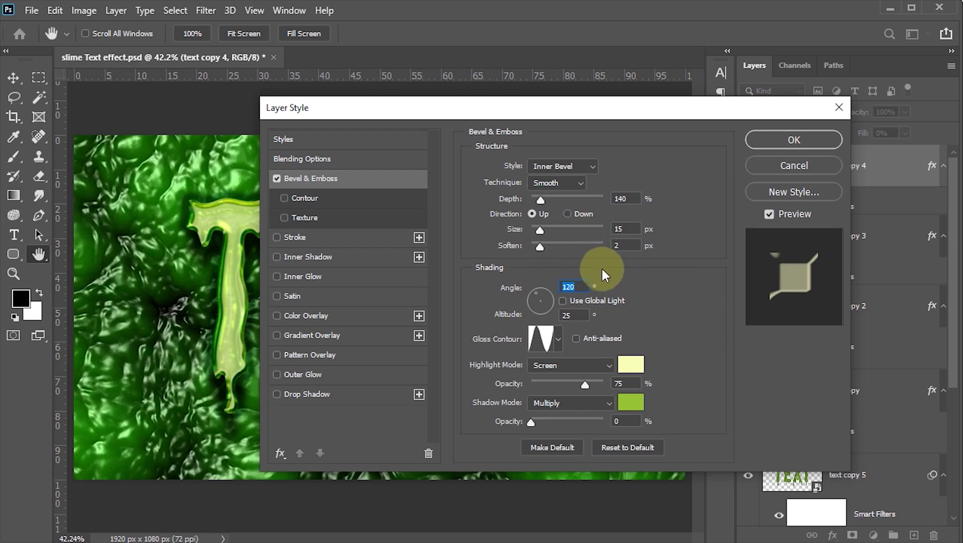
pyautogui.doubleClick(628, 228)
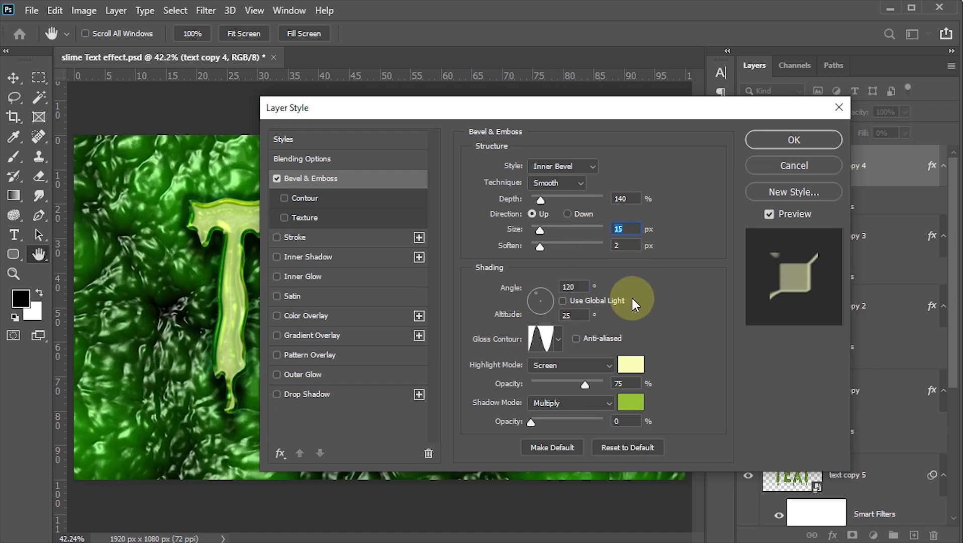
pyautogui.doubleClick(568, 314)
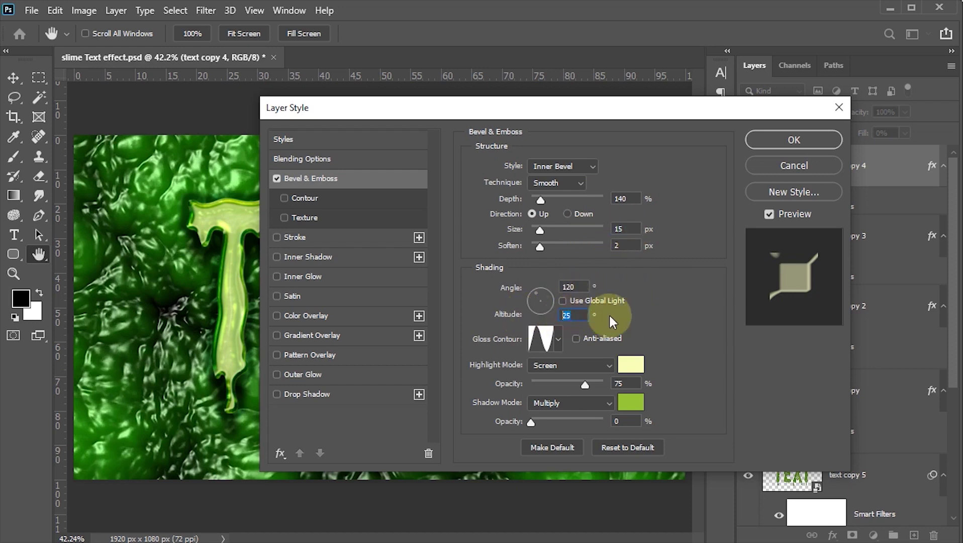
pyautogui.write('40')
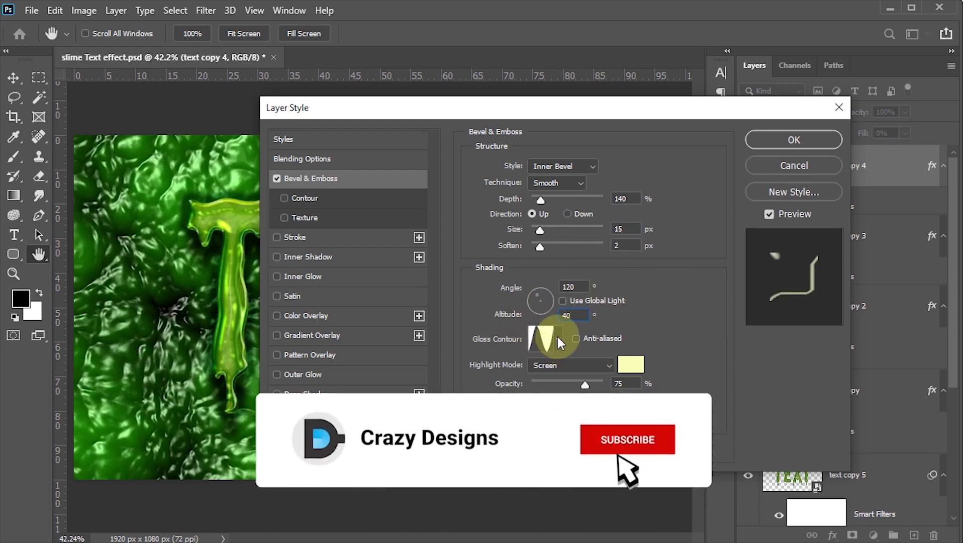
# Step: Choose the Ring gloss contour and keep the highlight mode on Screen
pyautogui.click(558, 338)
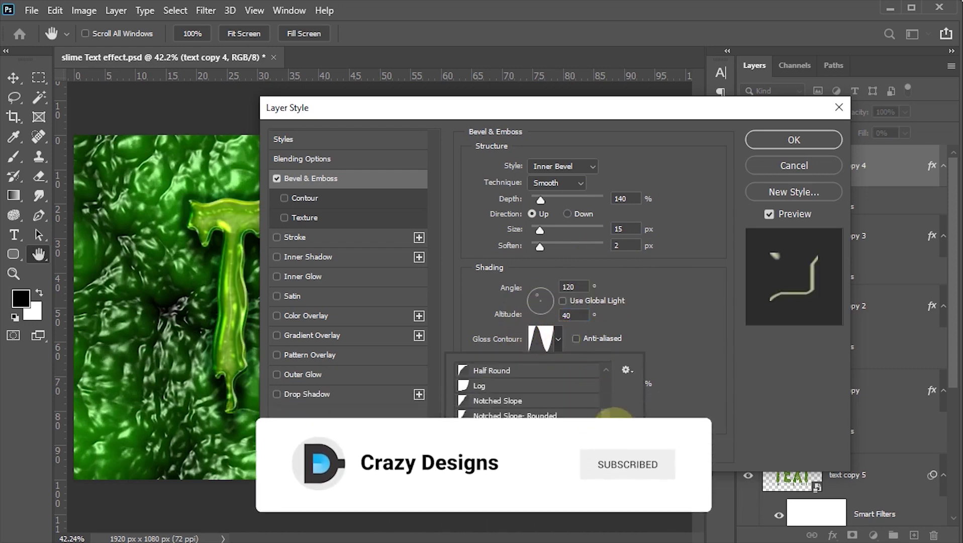
pyautogui.scroll(-1, 607, 452)
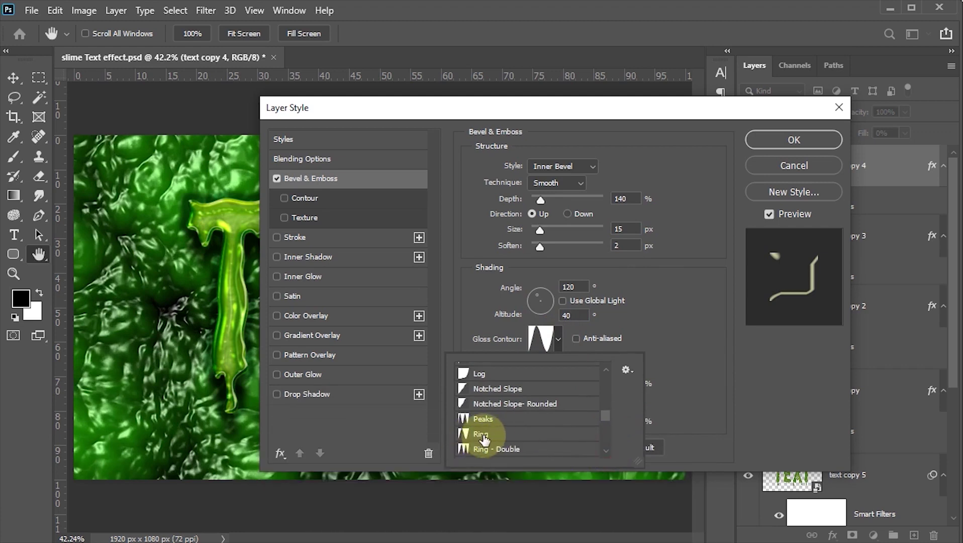
pyautogui.click(481, 434)
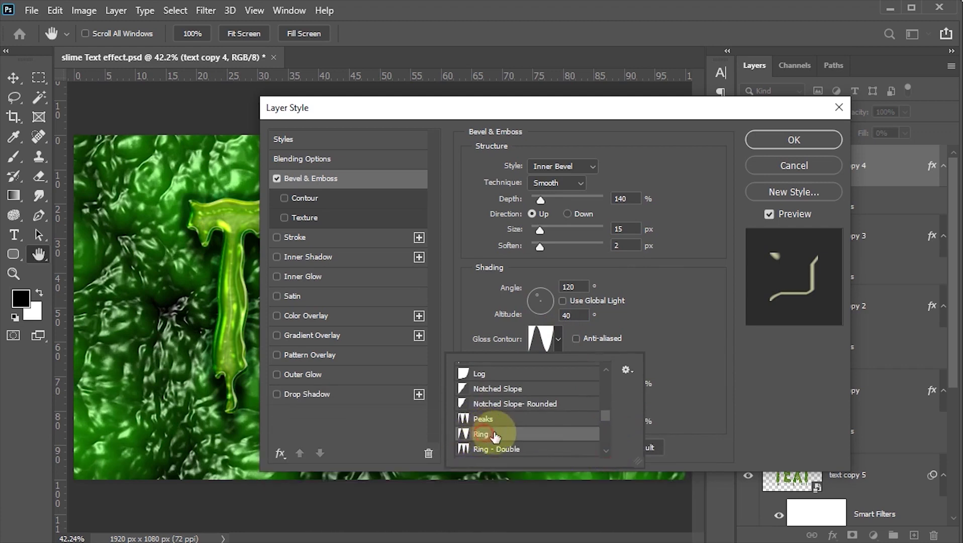
pyautogui.click(704, 382)
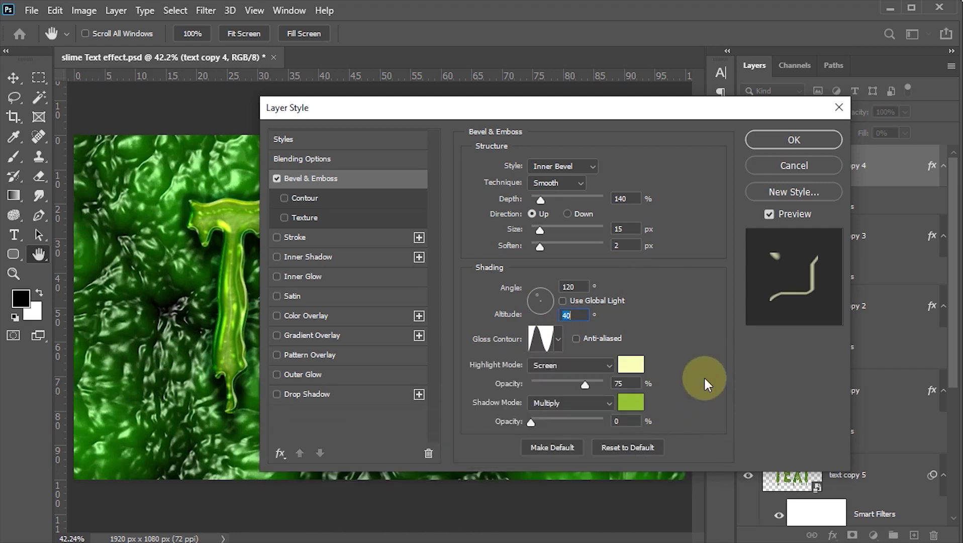
pyautogui.click(555, 366)
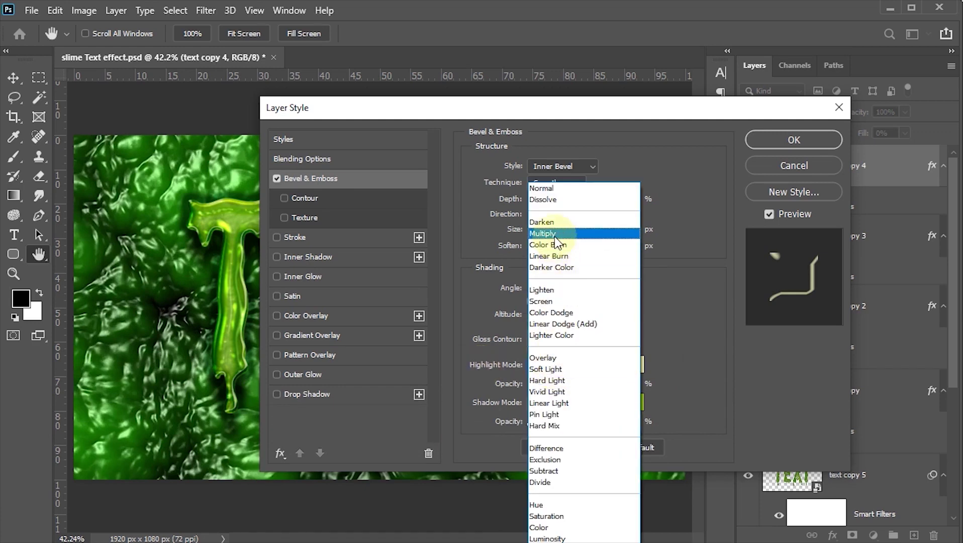
pyautogui.click(696, 316)
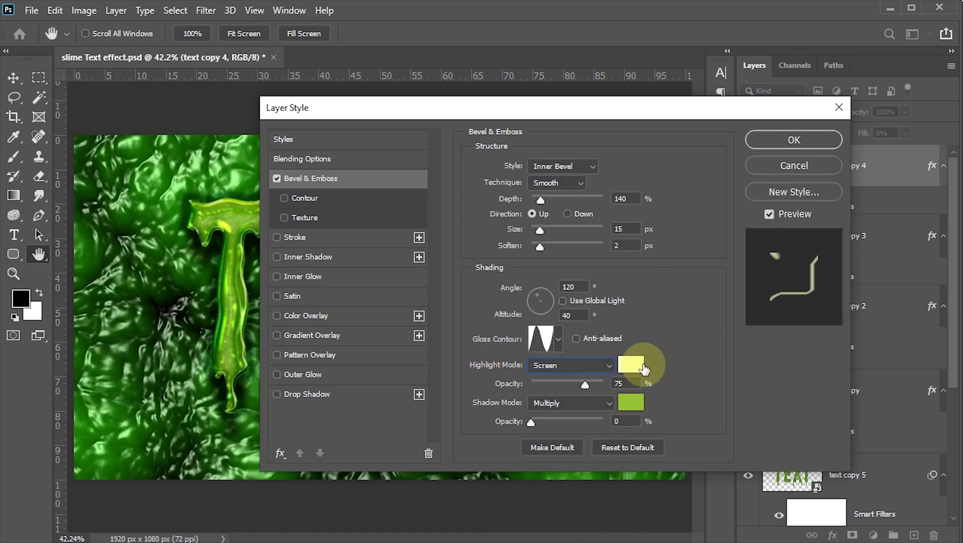
pyautogui.click(632, 364)
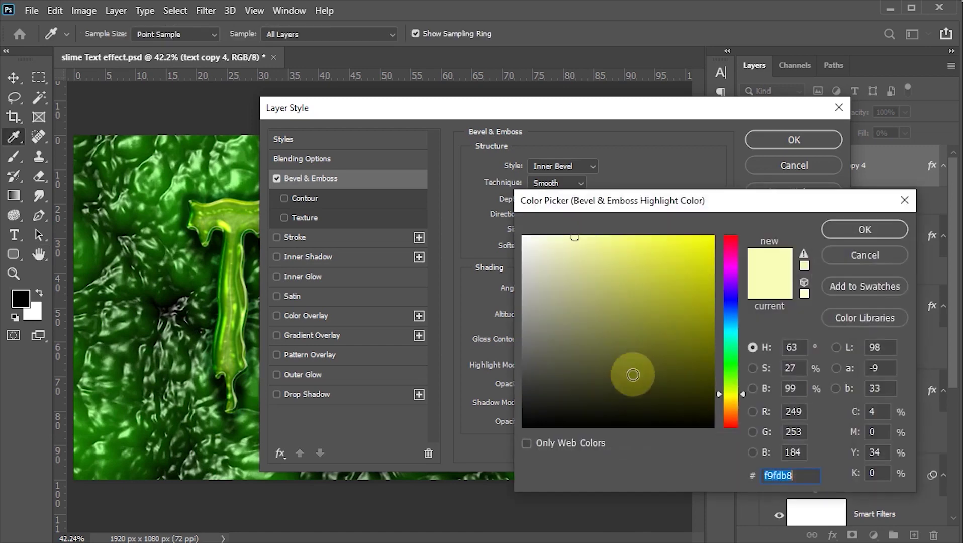
# Step: Confirm highlight colour #f9fdb8 and enable the text copy 4 bevel Contour
pyautogui.click(804, 475)
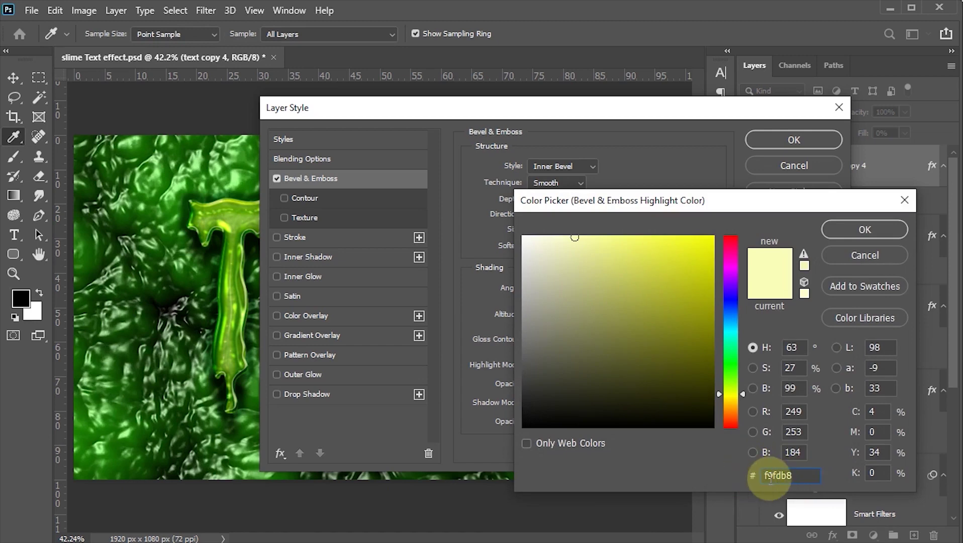
pyautogui.click(865, 230)
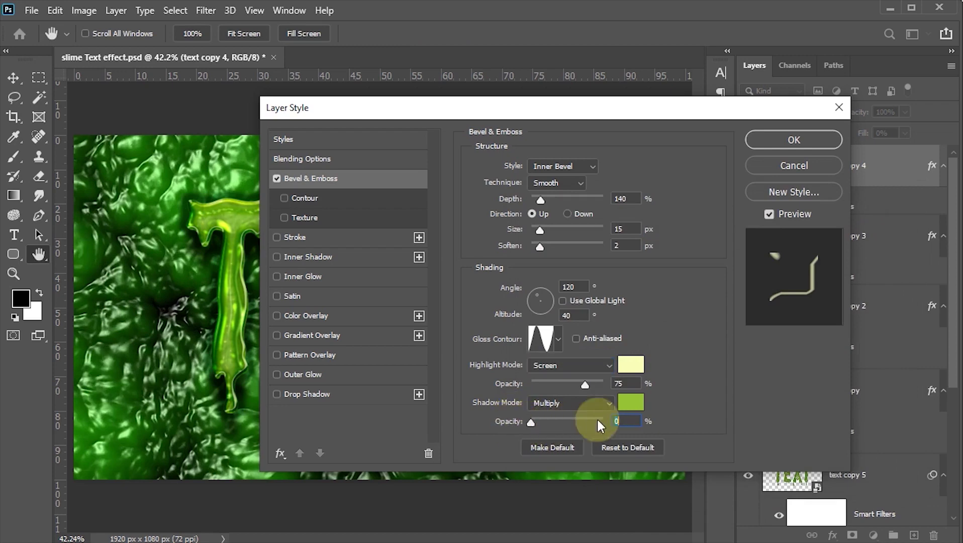
pyautogui.click(631, 405)
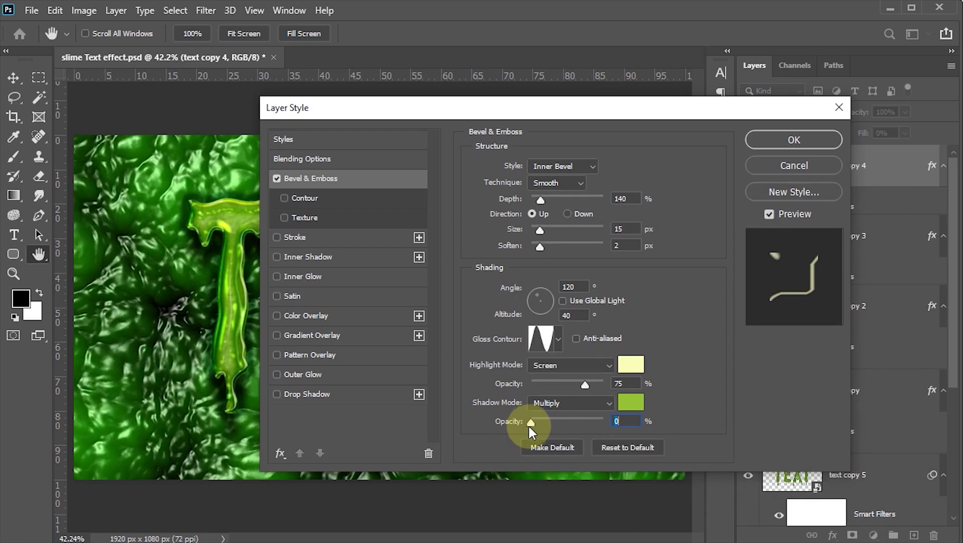
pyautogui.click(295, 198)
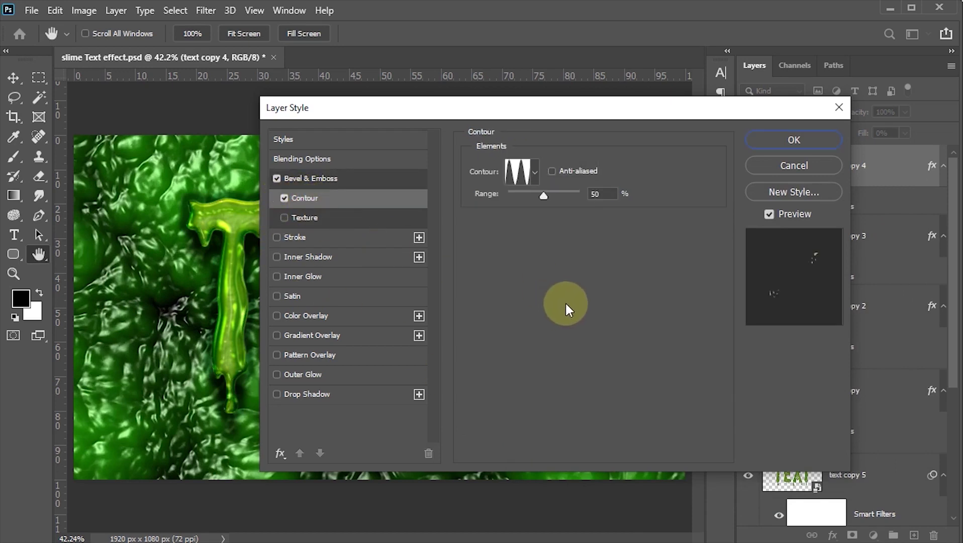
# Step: Set the text copy 4 bevel contour to Cone - Inverted at 50% and apply
pyautogui.click(536, 174)
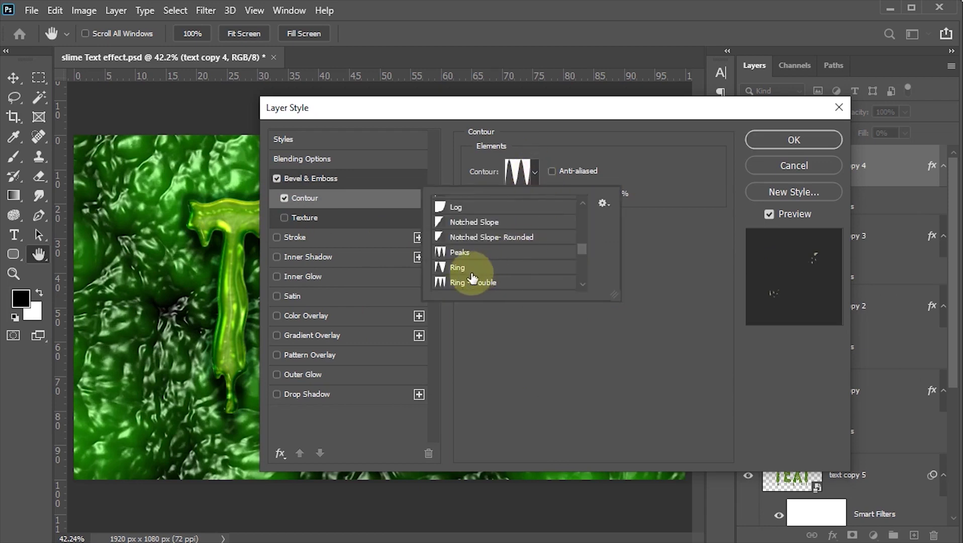
pyautogui.moveTo(583, 245); pyautogui.dragTo(582, 228)
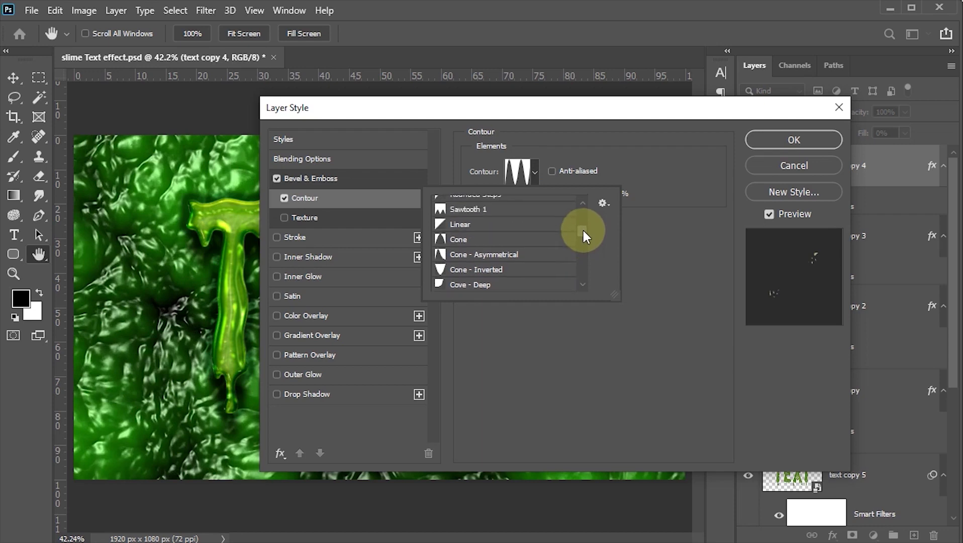
pyautogui.click(491, 271)
pyautogui.click(555, 344)
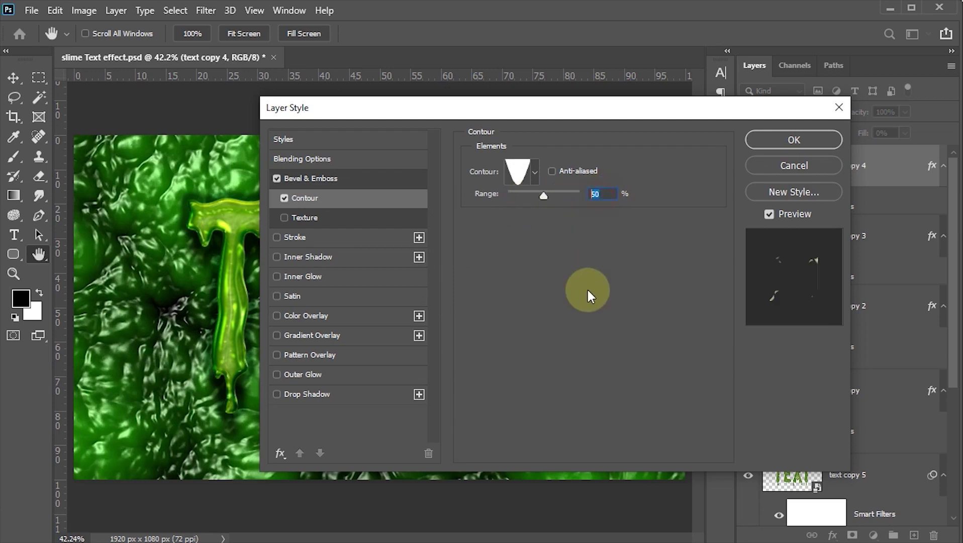
pyautogui.click(799, 139)
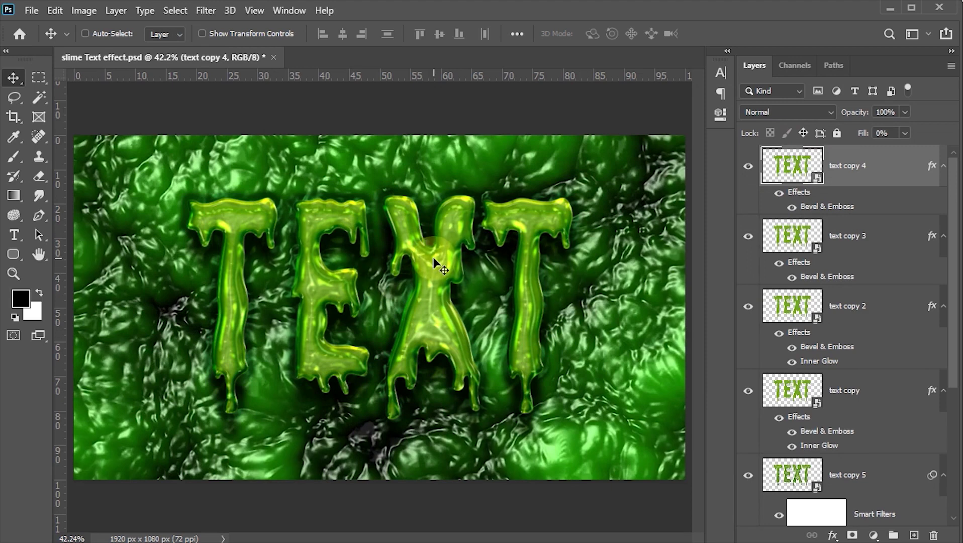
pyautogui.press('Tab')
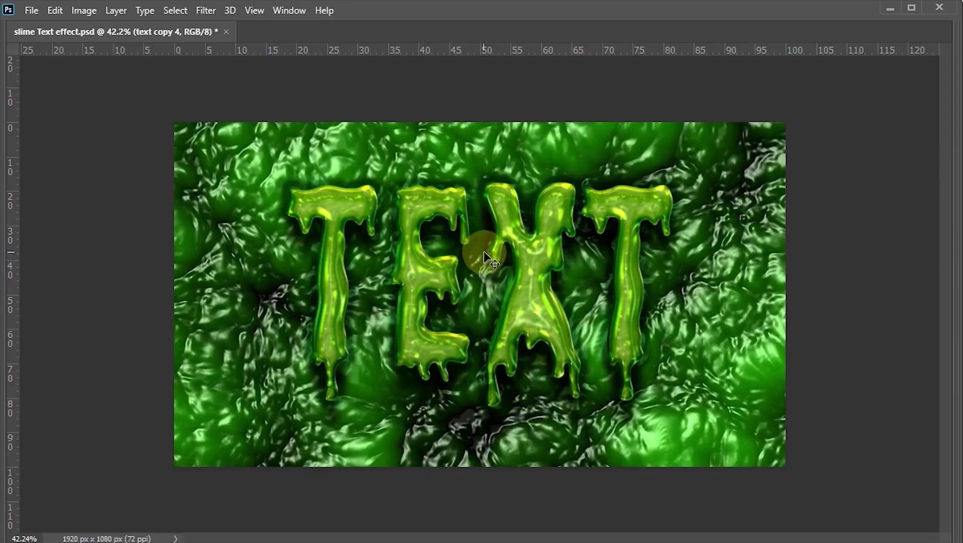
pyautogui.moveTo(473, 251)
pyautogui.mouseDown()
pyautogui.moveTo(507, 254)
pyautogui.moveTo(512, 263)
pyautogui.moveTo(495, 252)
pyautogui.mouseUp()
pyautogui.press('Tab')
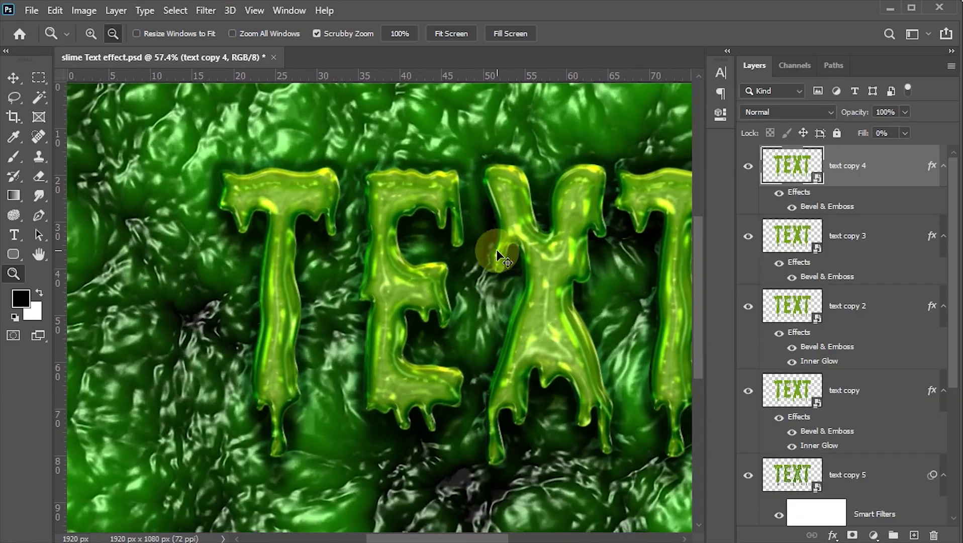